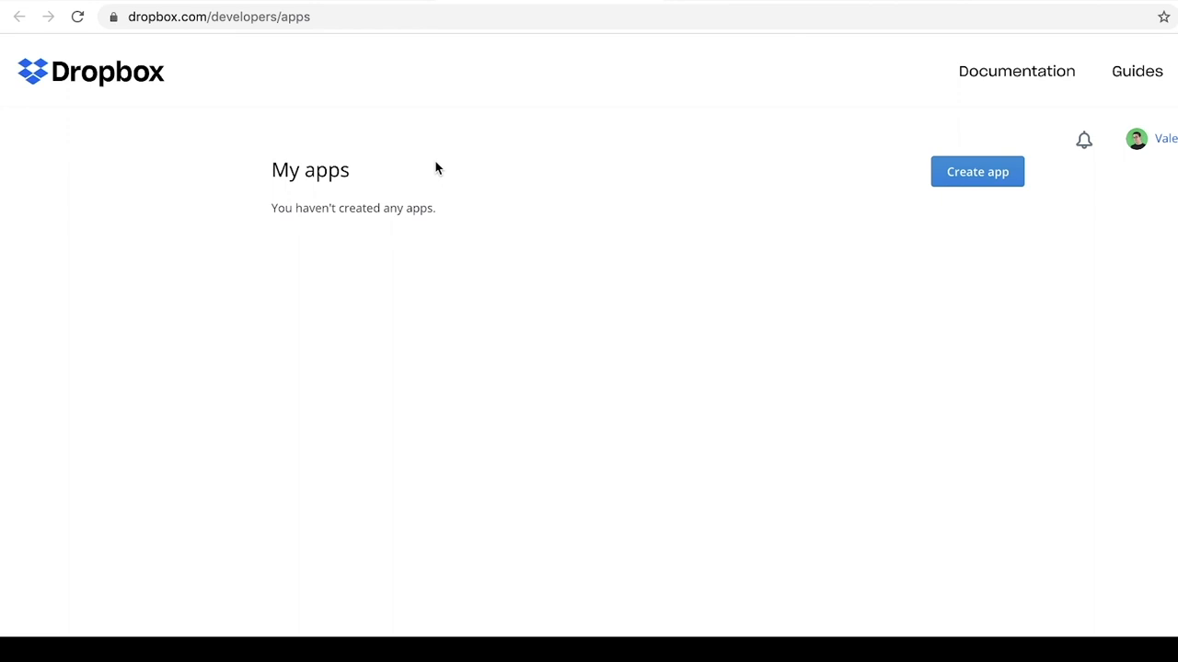
Step: Start creating a new app that uses the Dropbox API with App folder access
click(965, 178)
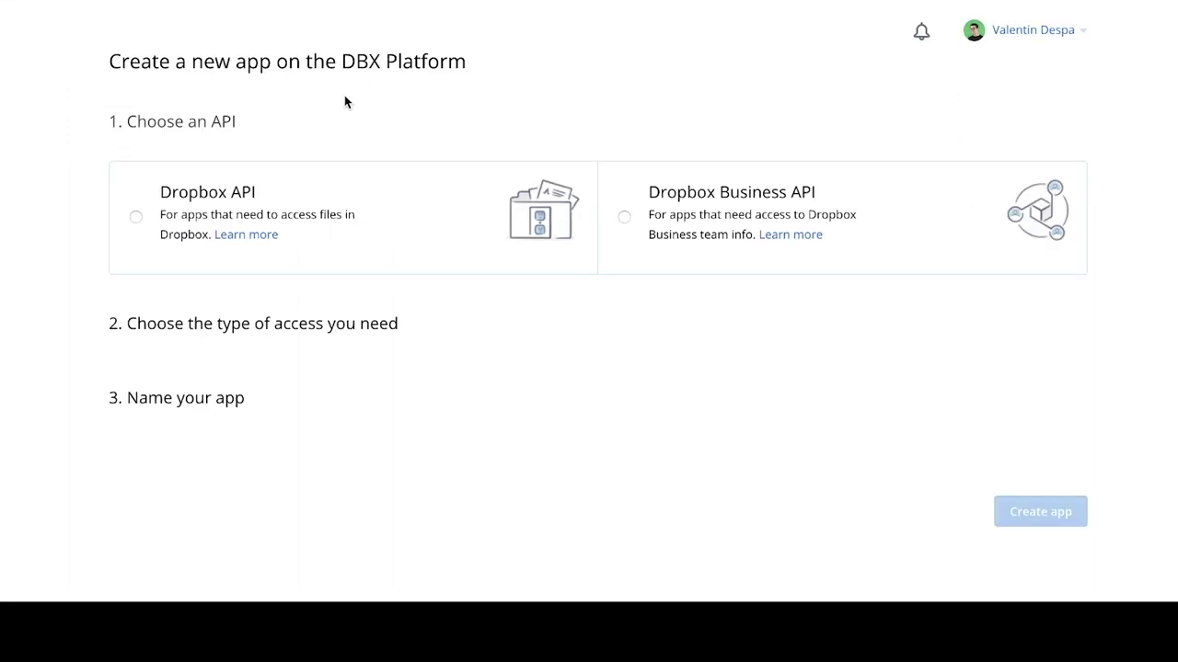
click(185, 260)
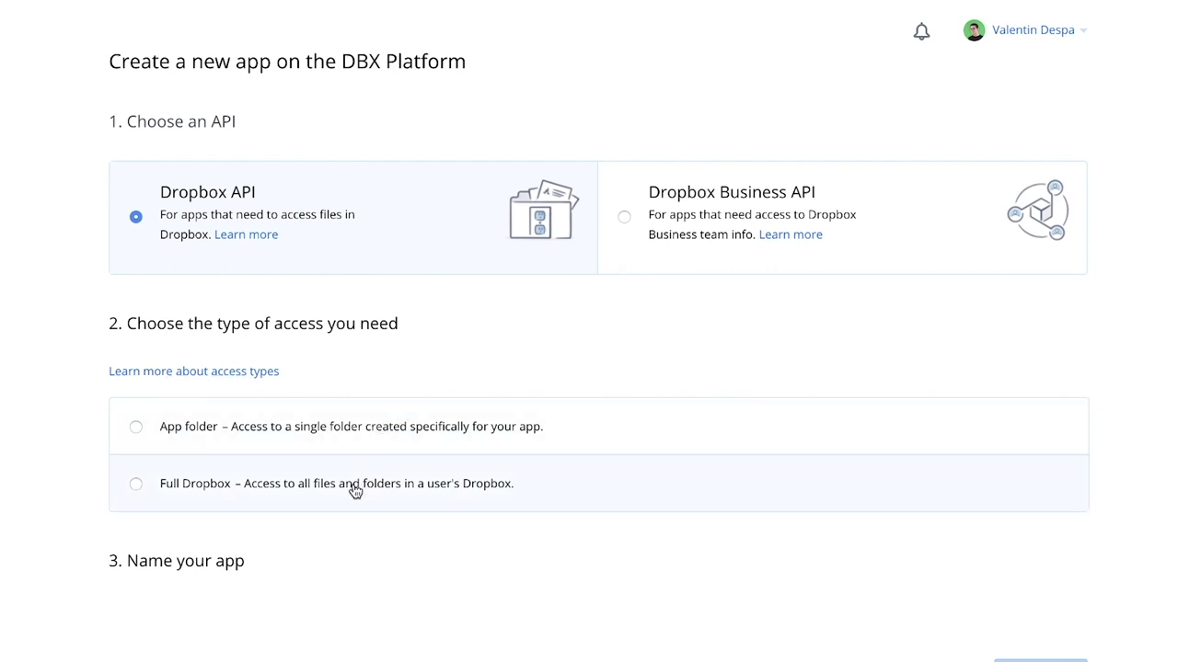
click(310, 436)
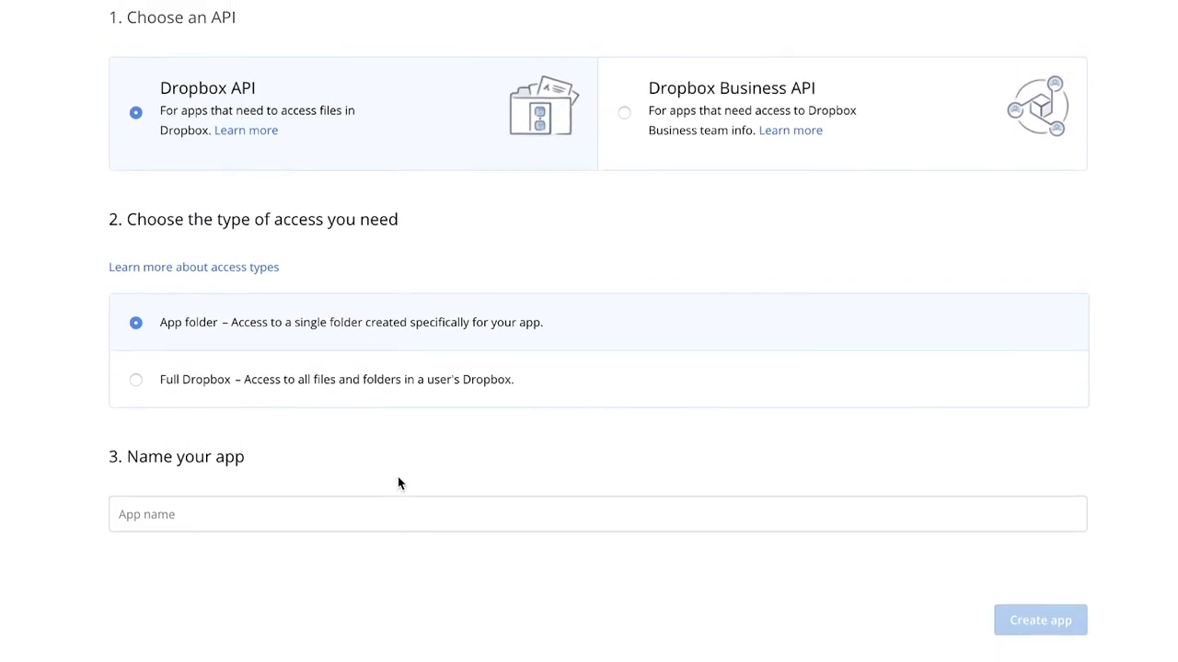
Step: Name the new app "Valentines Smiley Faces App" and create it
click(176, 527)
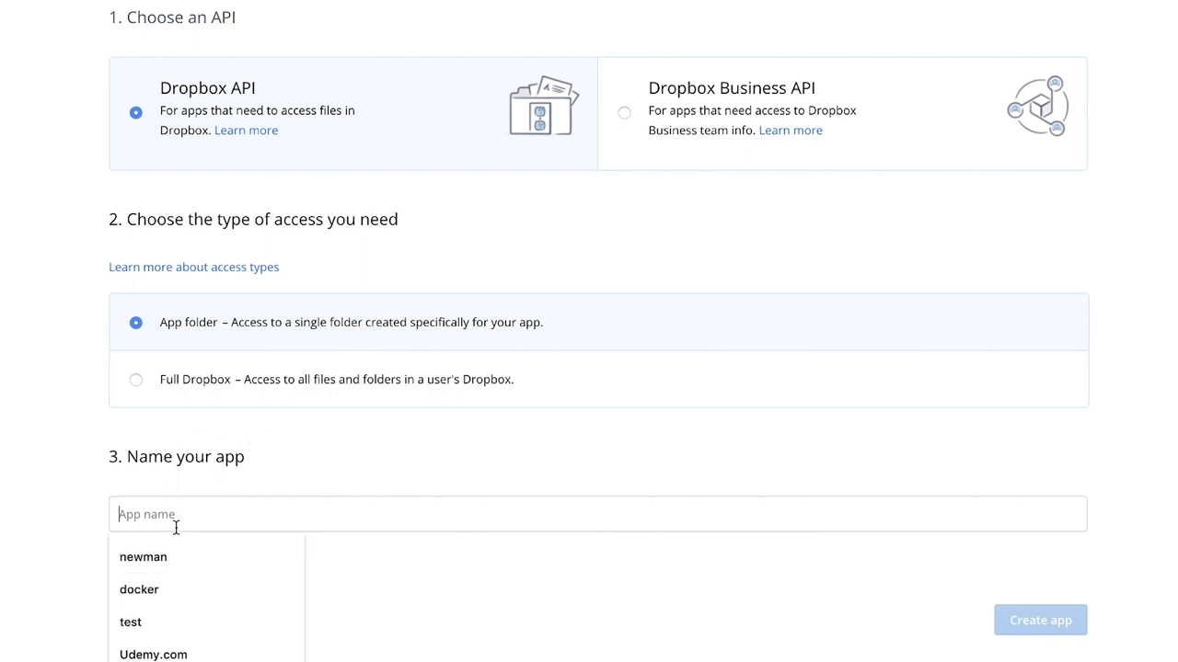
click(89, 512)
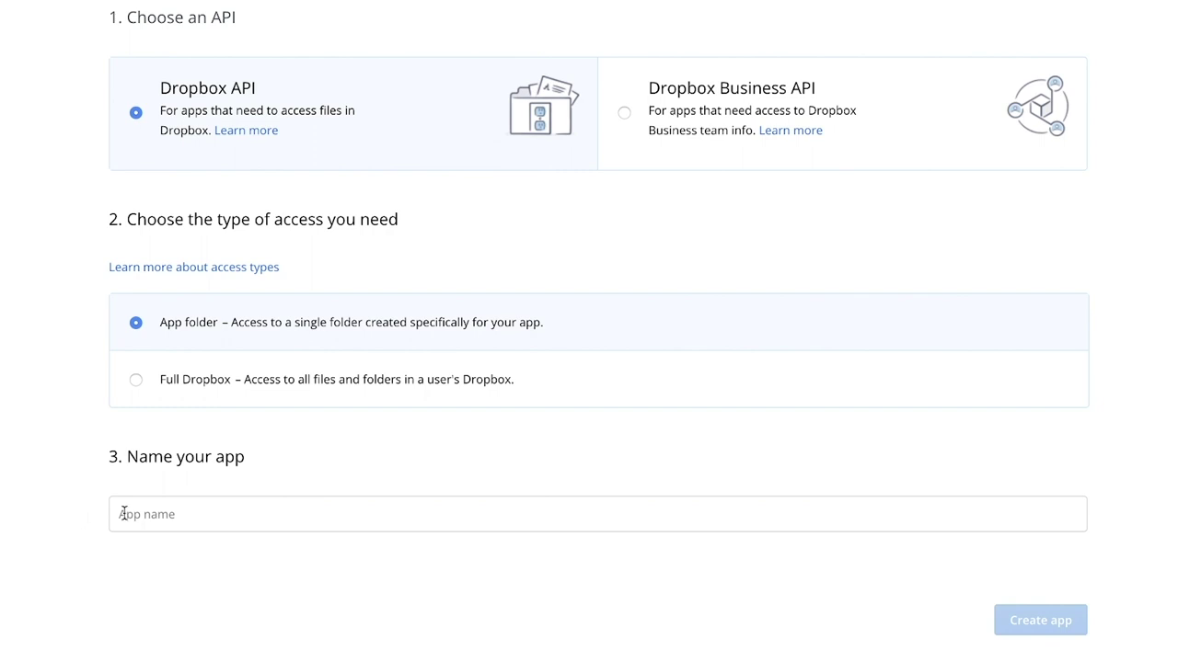
click(123, 514)
text(Valen)
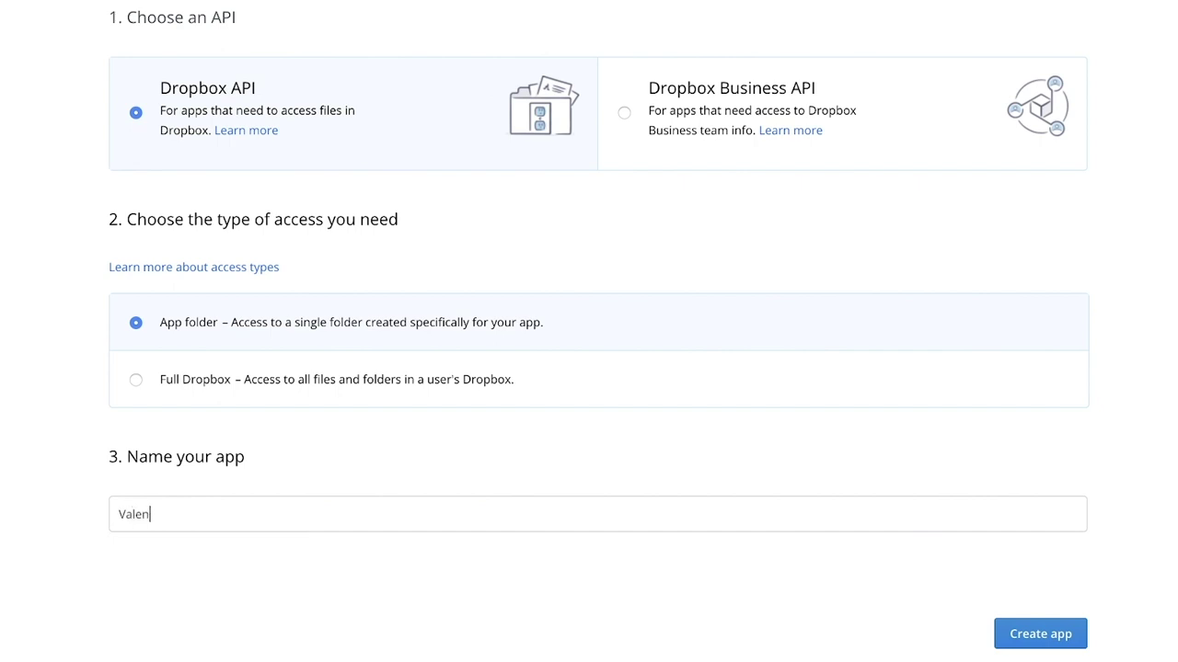
text(tines Smiley Faces App)
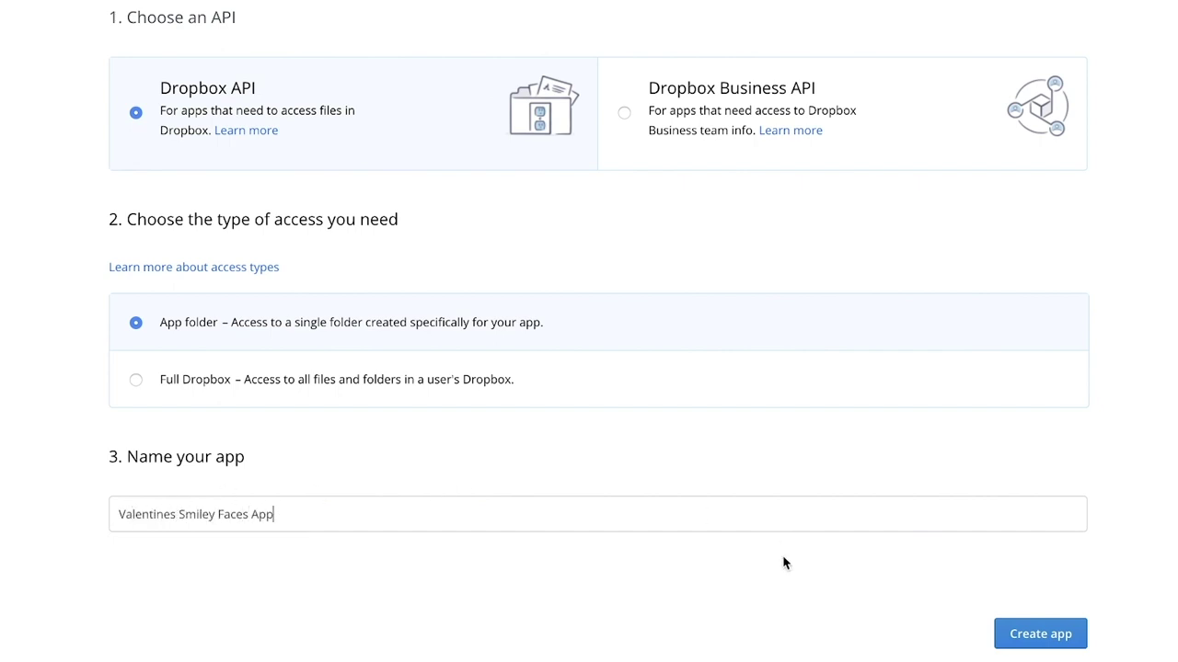
click(1023, 648)
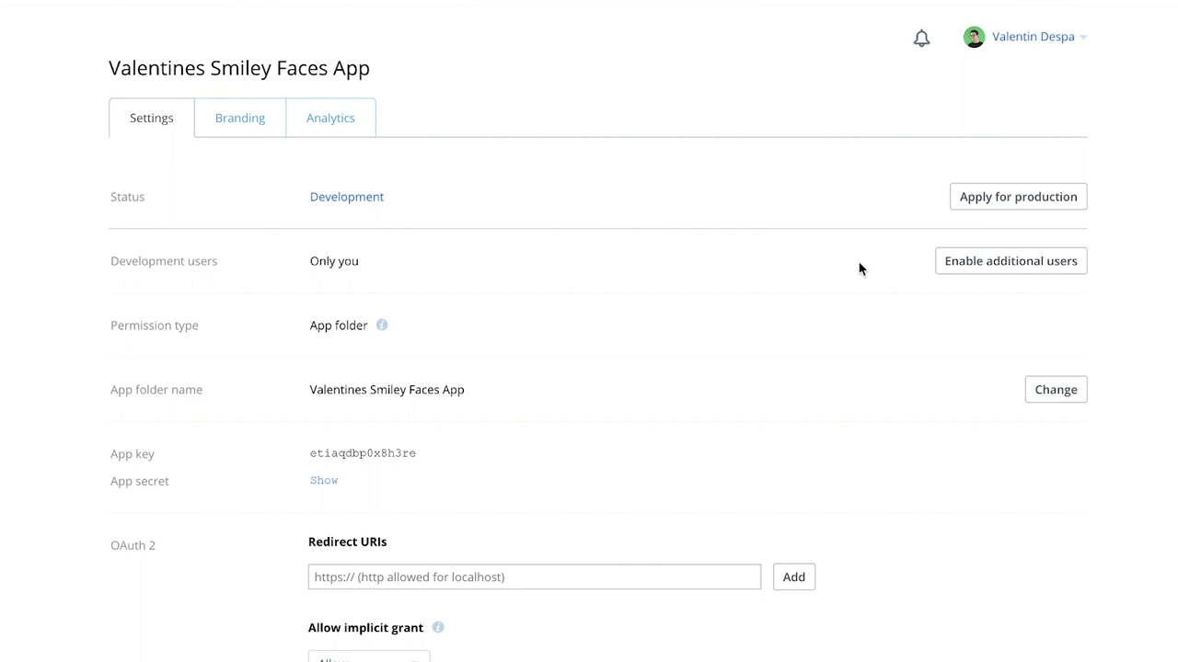
Step: Copy the app key from the new app's settings and switch to Postman
scroll(859, 269, down, 1)
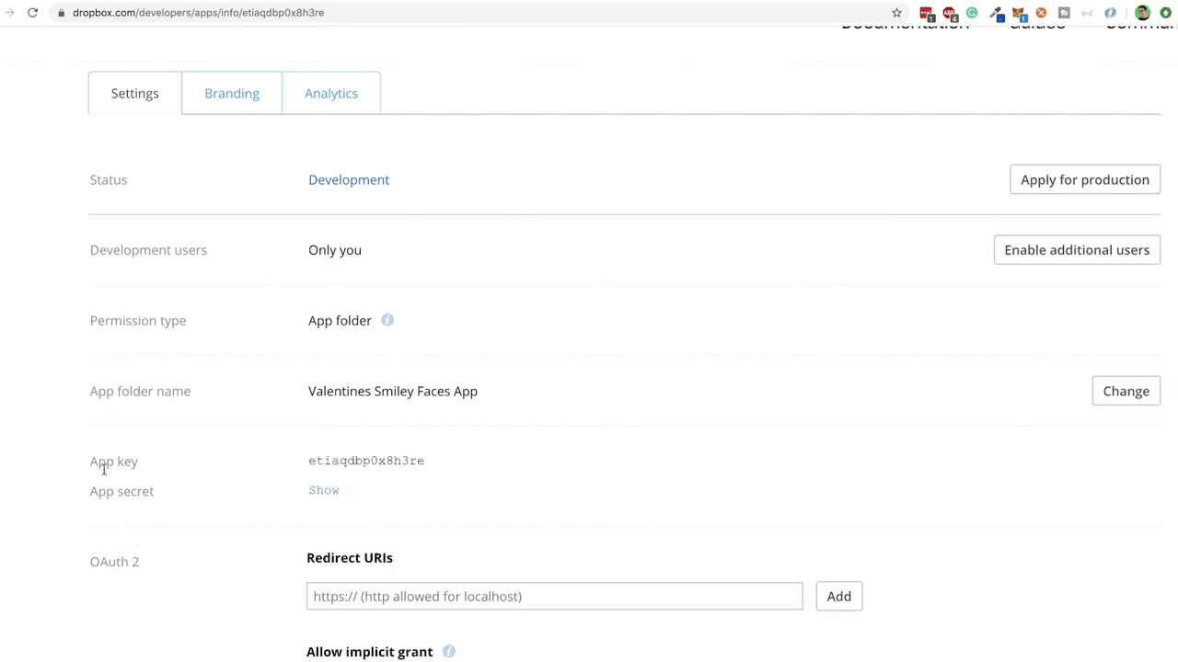
scroll(221, 502, right, 1)
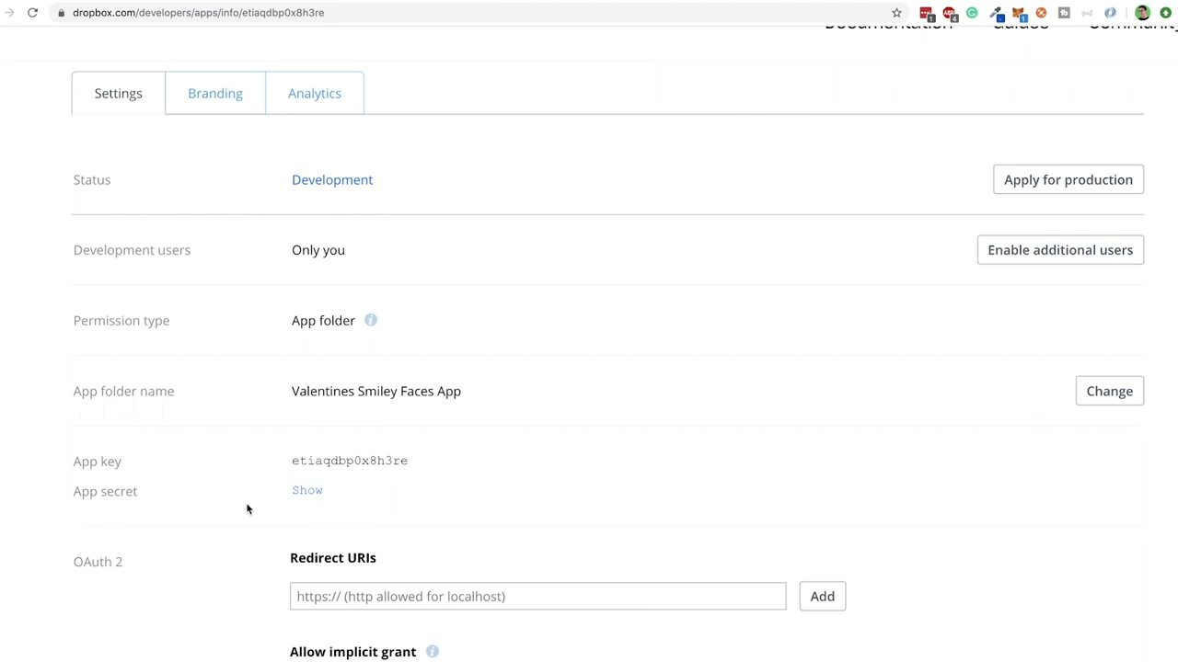
double_click(351, 461)
key(ctrl+c)
key(super+Tab)
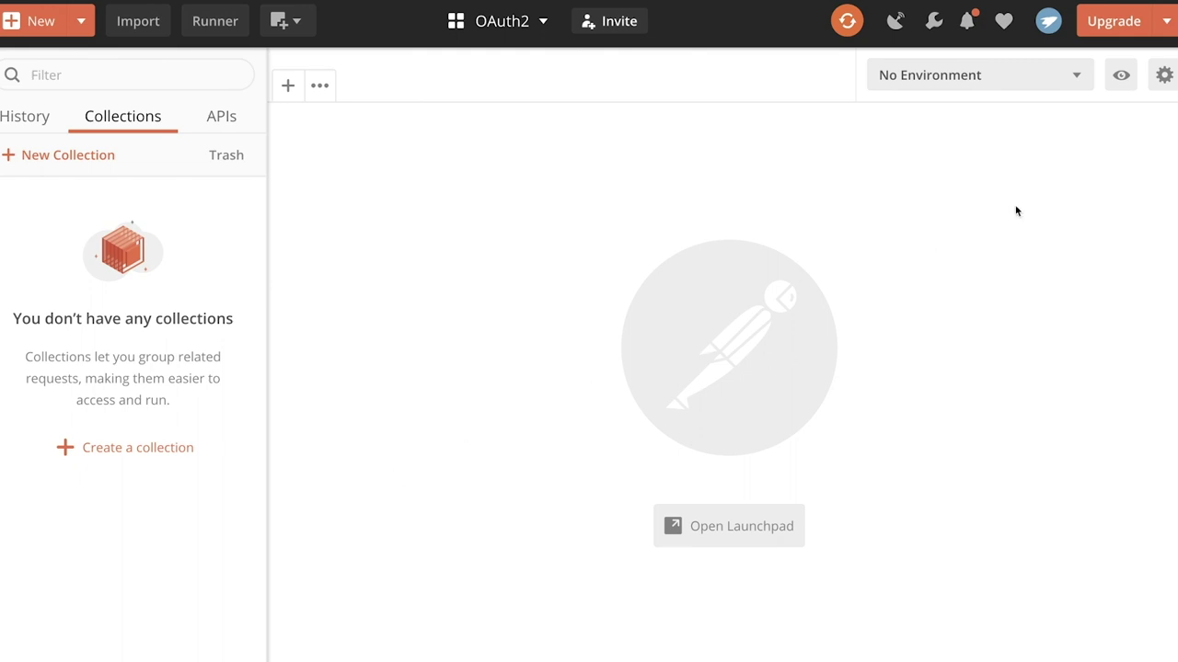
Step: Start a new environment named Dropbox and add a variable appKey with the copied app key as its initial value
click(1163, 77)
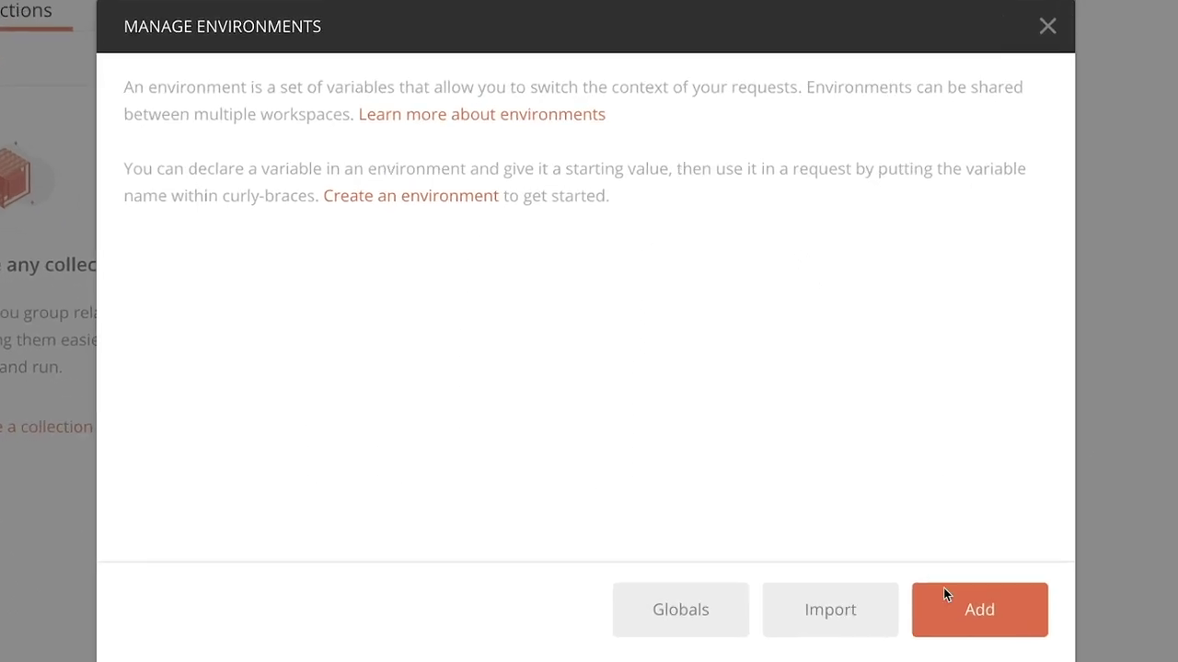
click(981, 633)
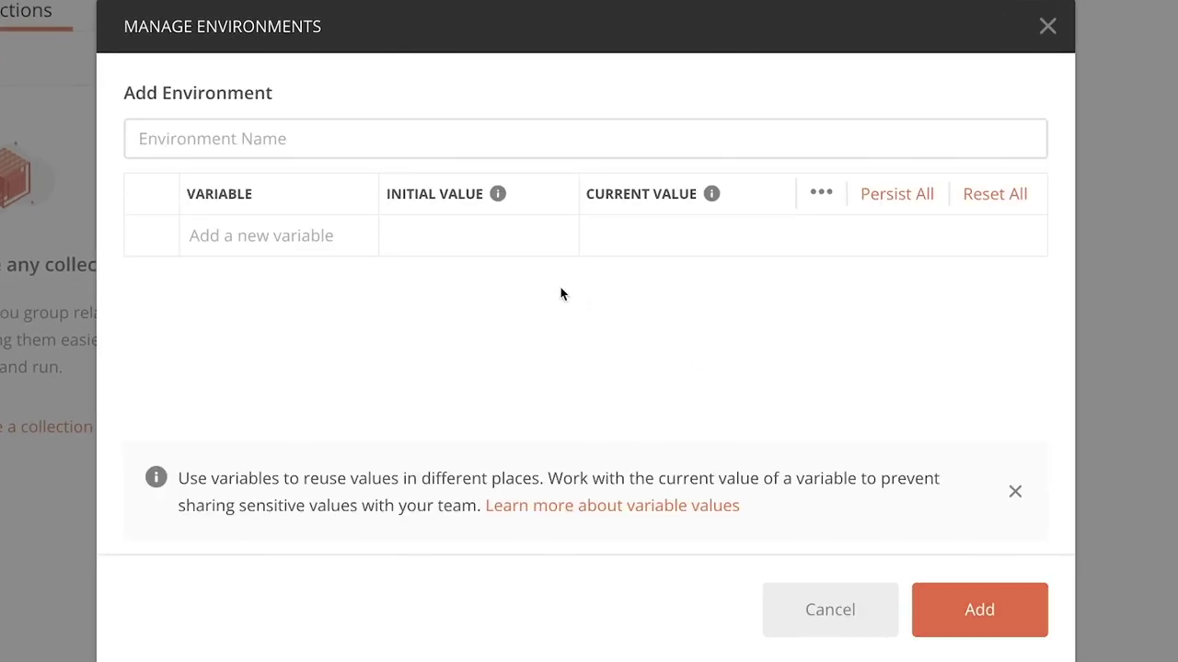
text(Dropbox)
click(491, 238)
key(ctrl+v)
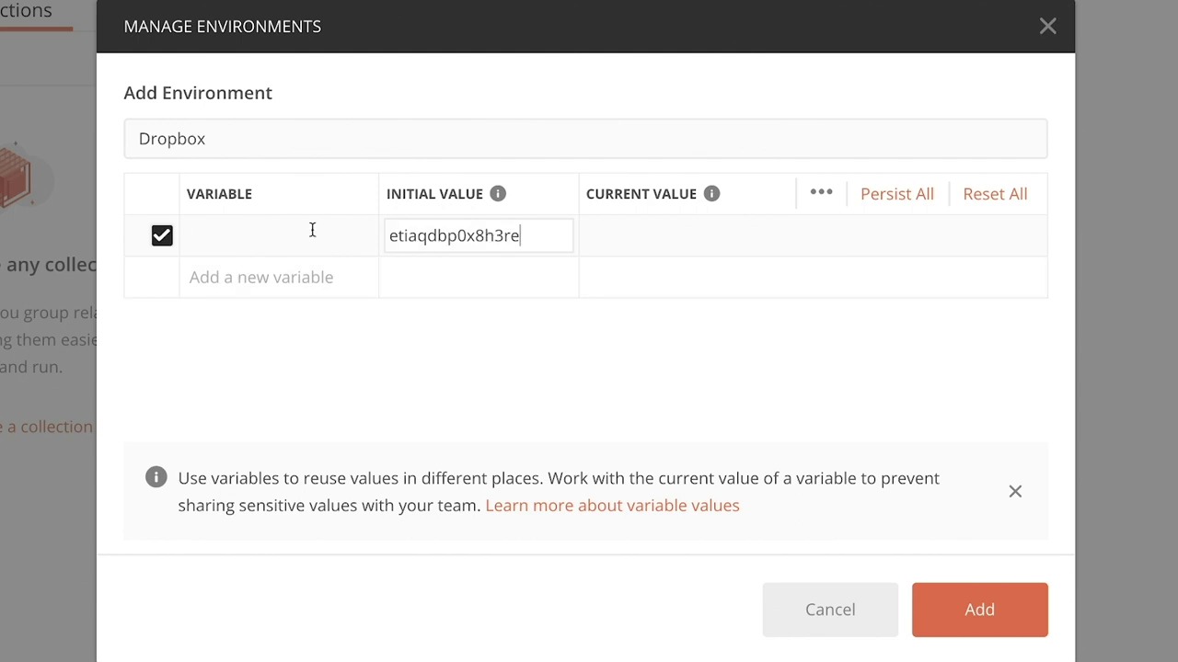
click(312, 230)
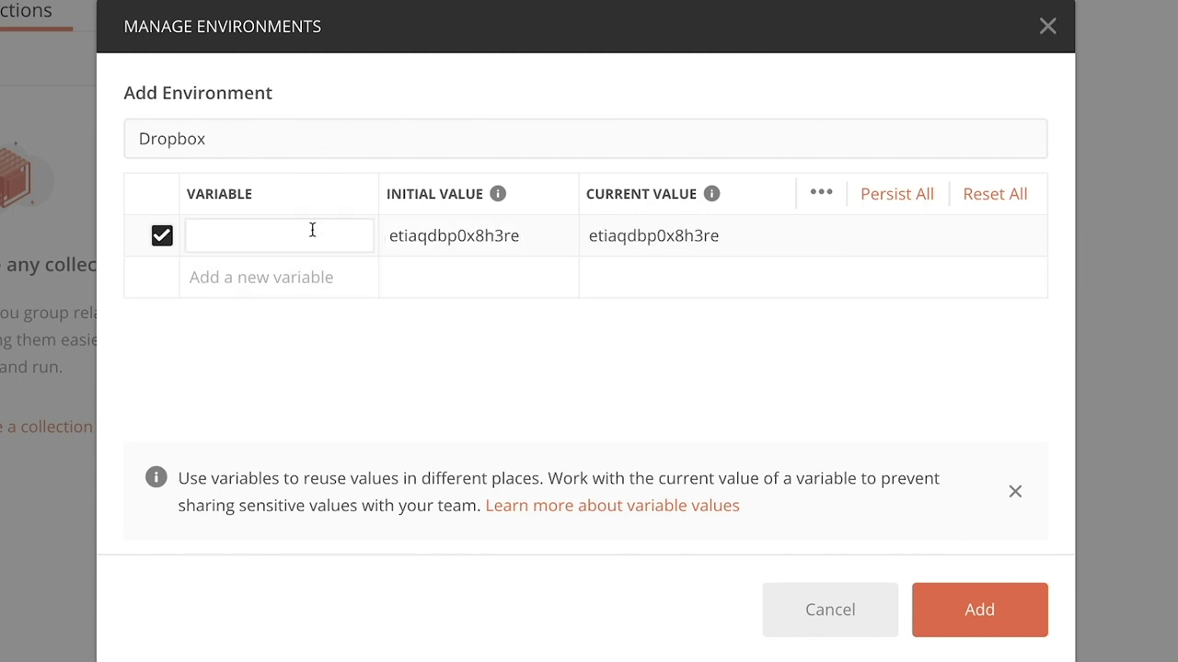
text(appKey)
Step: Reveal and copy the app secret in the Dropbox app settings in the browser, and return to Postman
key(alt+Tab)
click(295, 475)
double_click(326, 475)
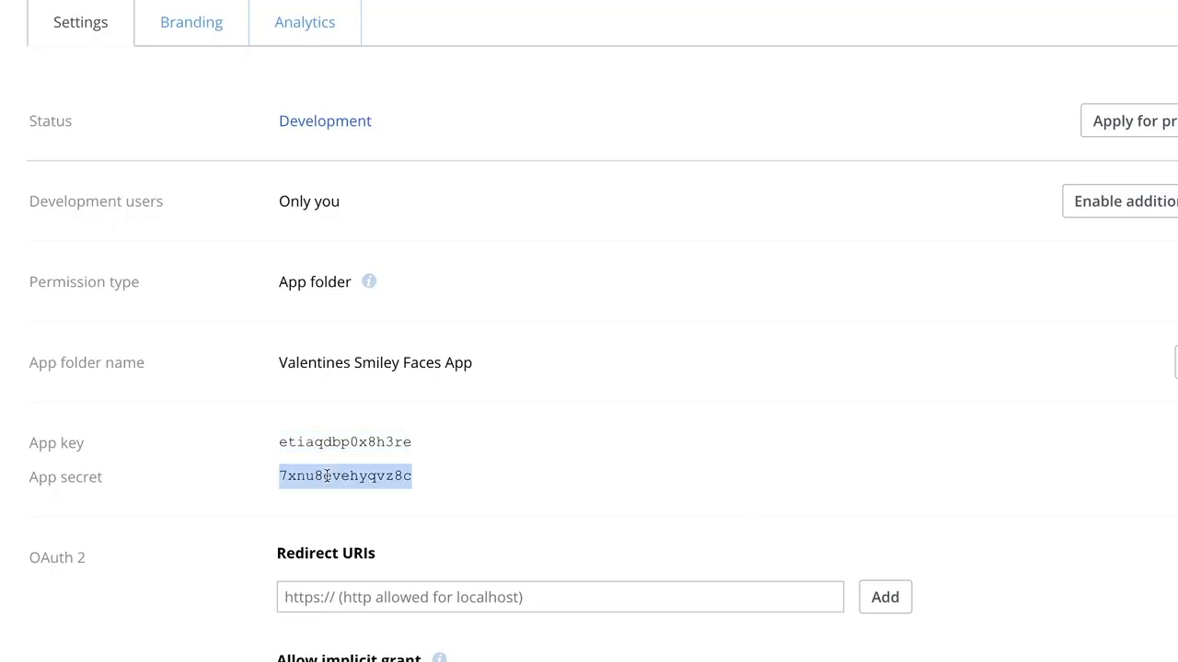
key(ctrl+c)
key(alt+Tab)
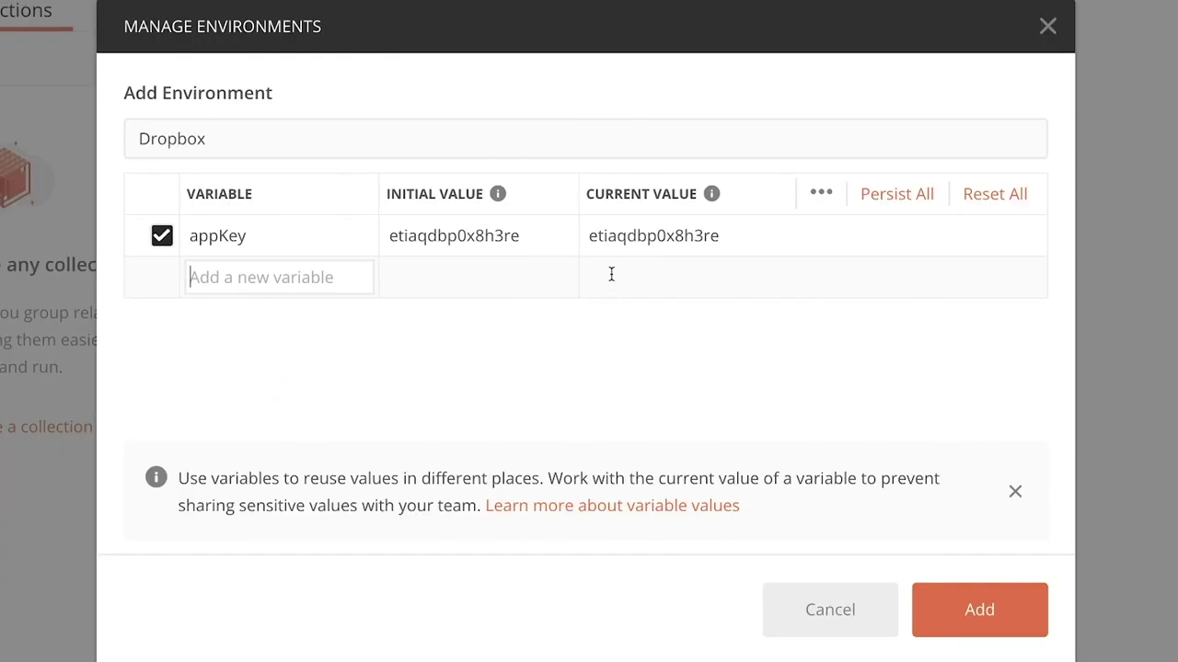
Step: Add a second environment variable appSecret with the copied app secret as its initial value
click(454, 277)
key(ctrl+v)
click(267, 293)
text(appSecret)
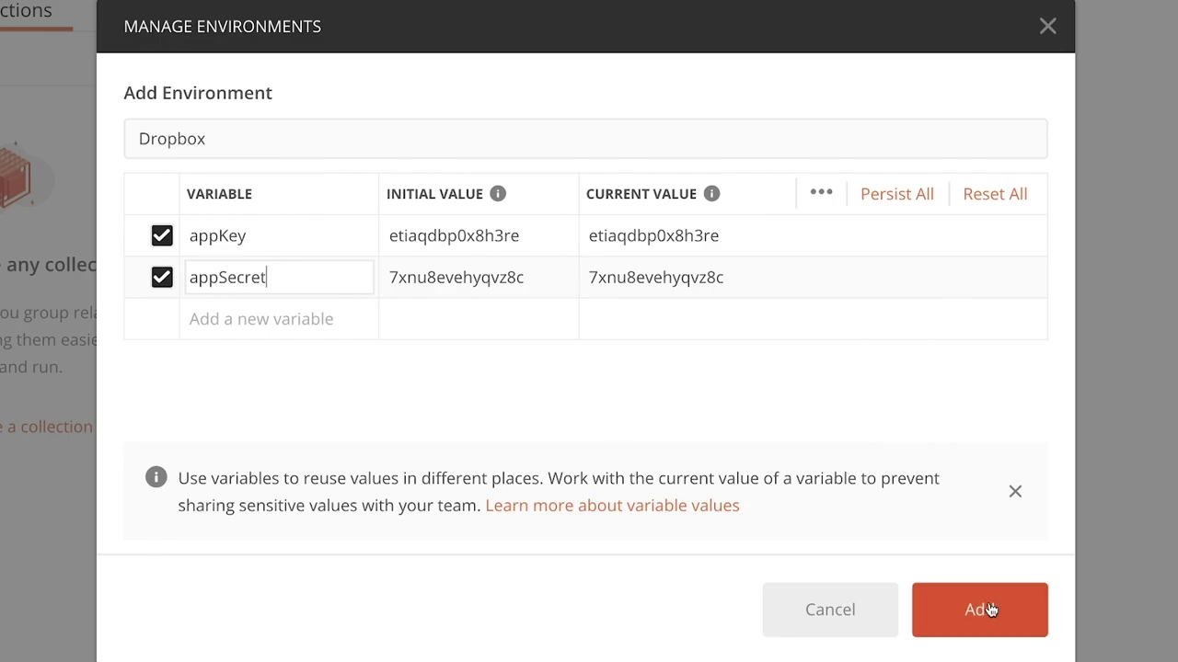
key(alt+Tab)
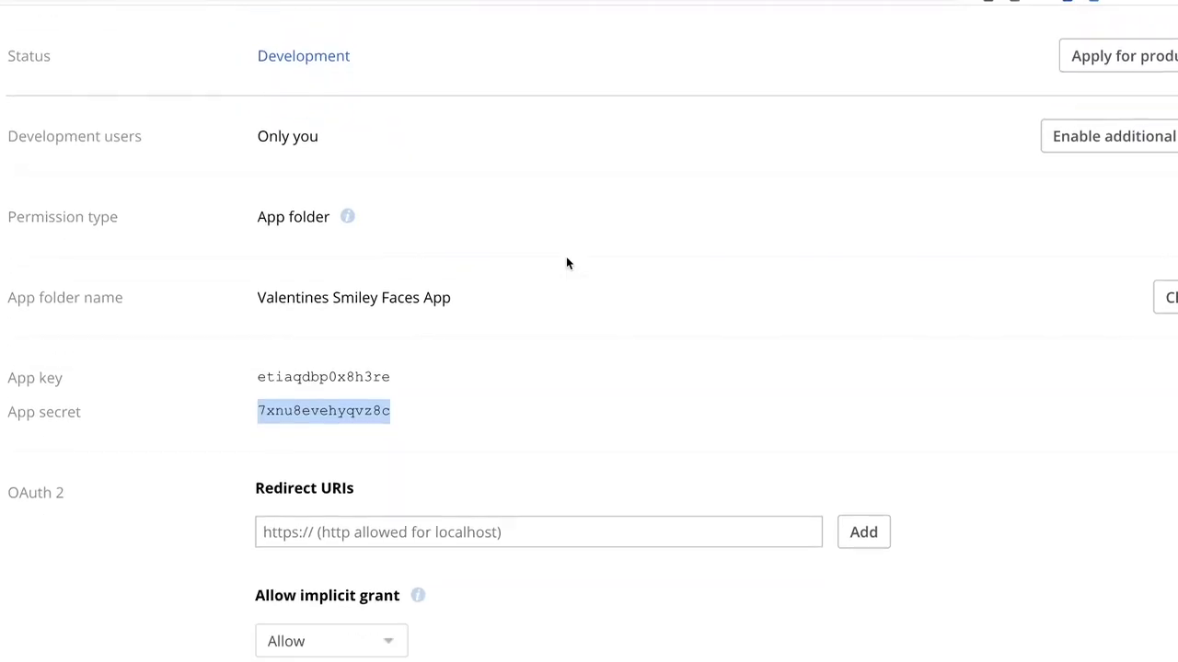
scroll(566, 258, down, 3)
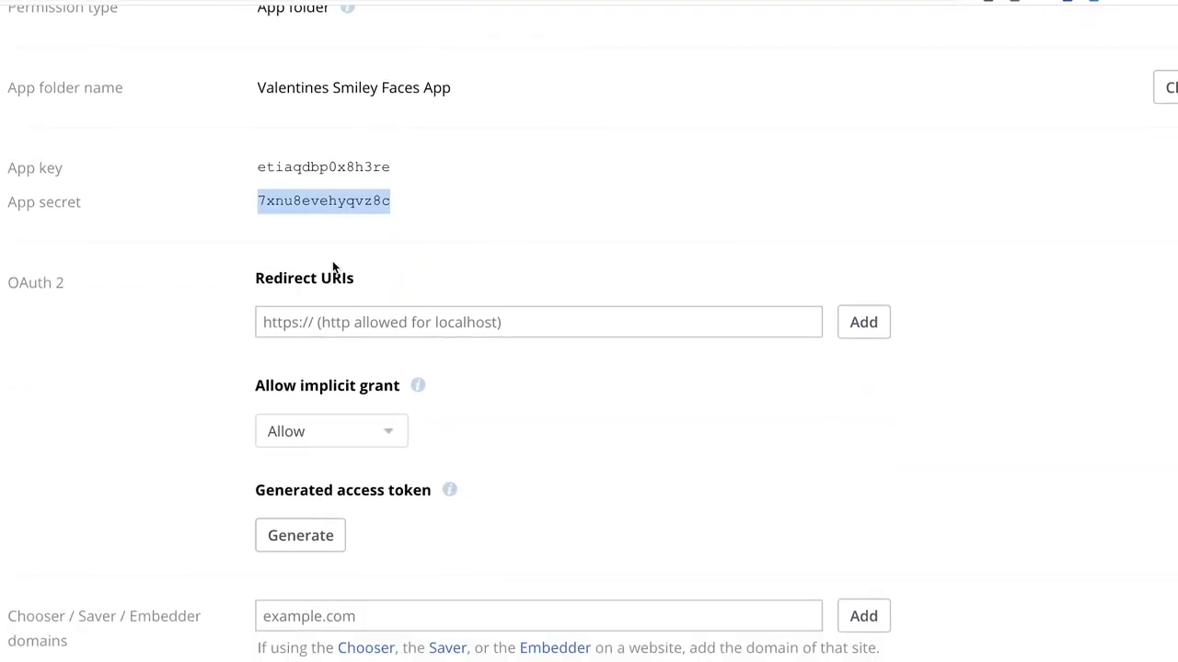
scroll(322, 273, down, 1)
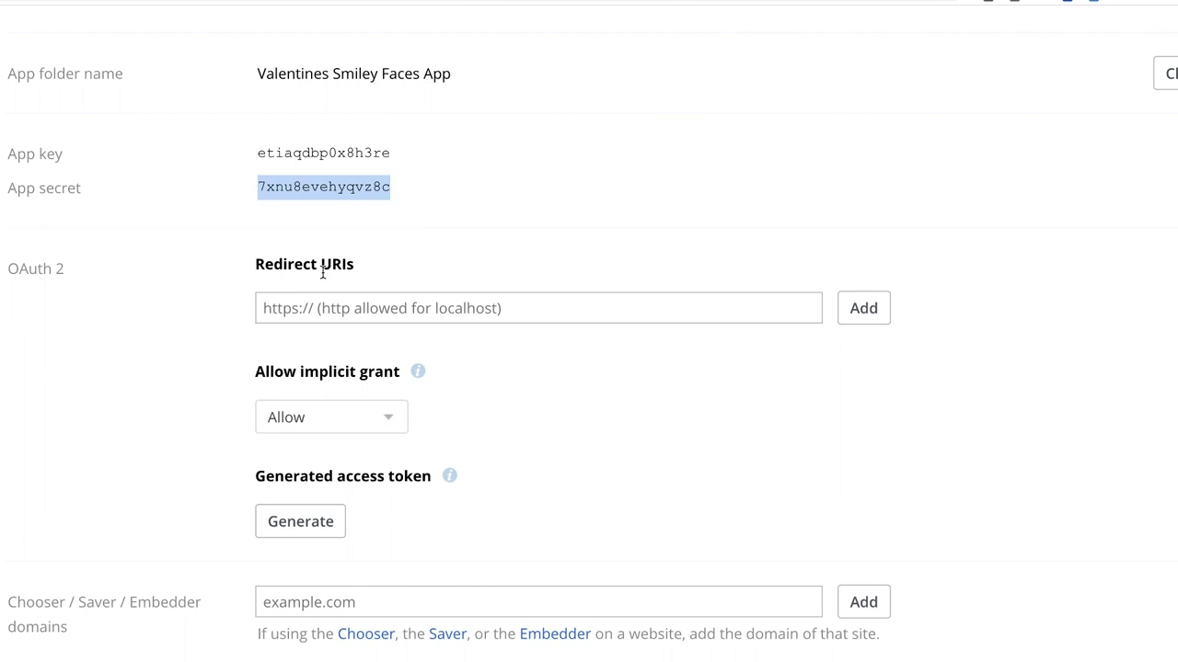
click(322, 273)
click(333, 297)
click(329, 340)
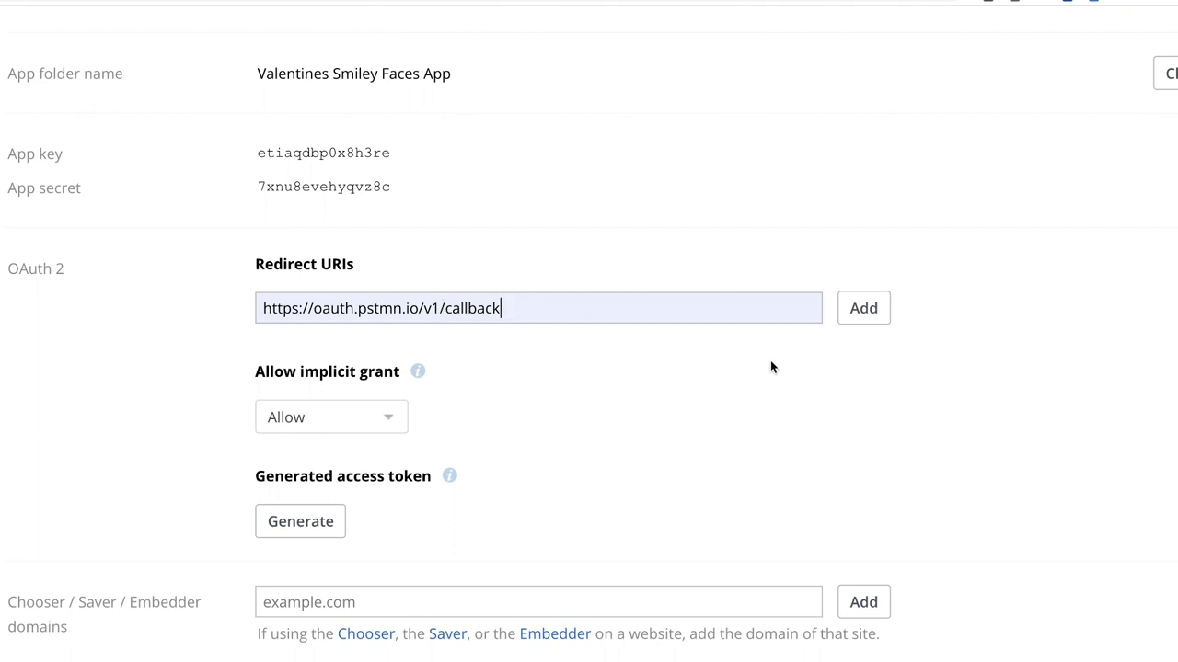
key(Tab)
key(Return)
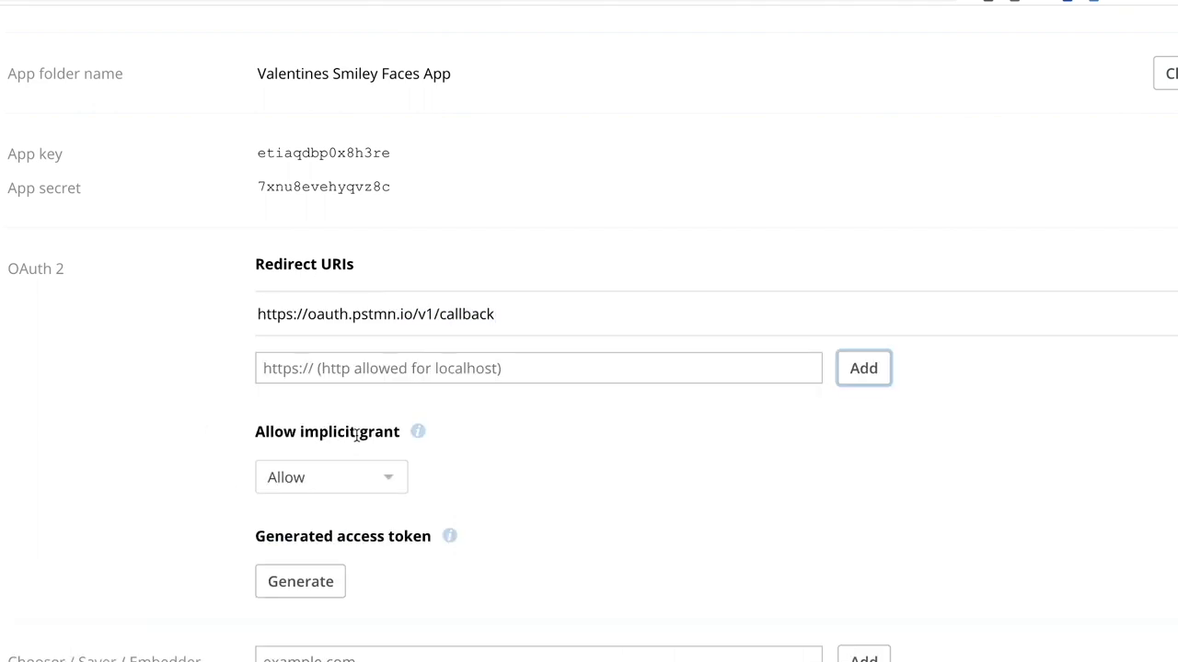
Step: Set Allow implicit grant to Disallow in the app's OAuth 2 settings
click(371, 480)
click(317, 548)
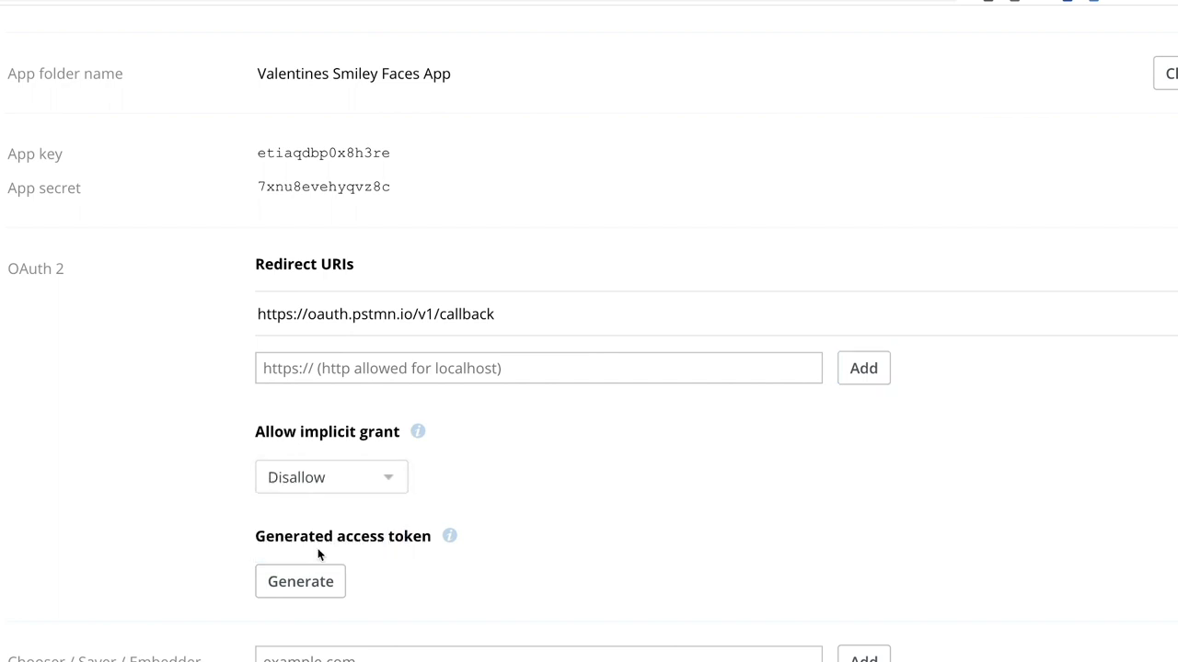
mouse_move(452, 536)
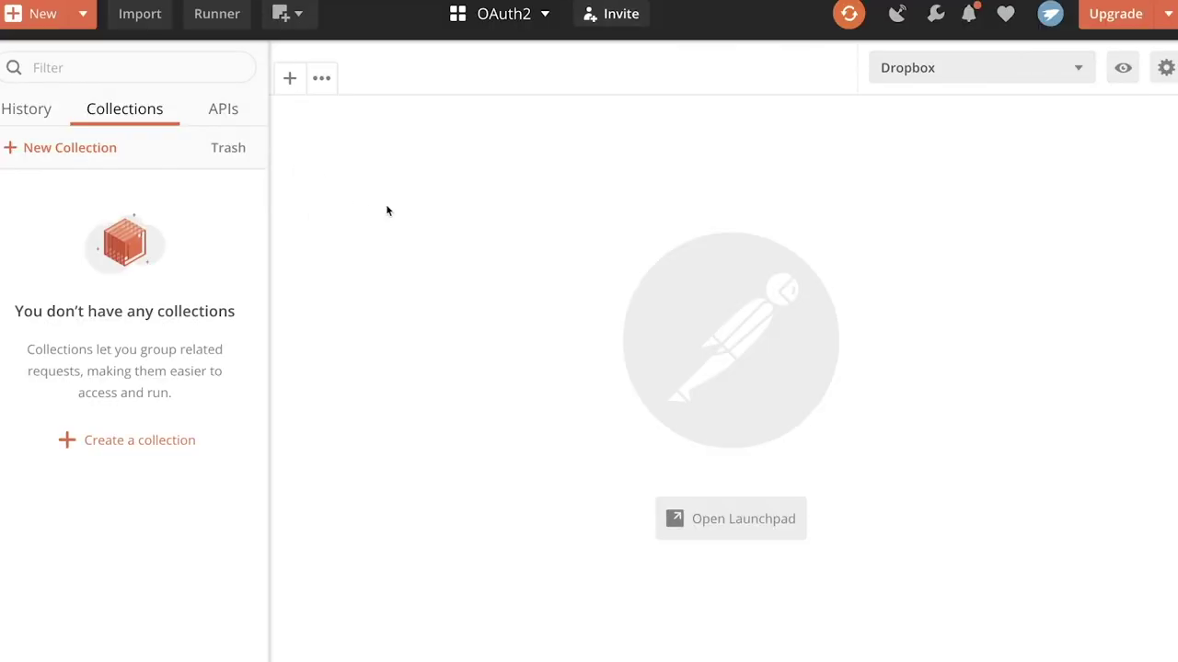
Step: In Postman, create a new request with OAuth 2.0 authorization and open the form for getting a new access token
click(287, 79)
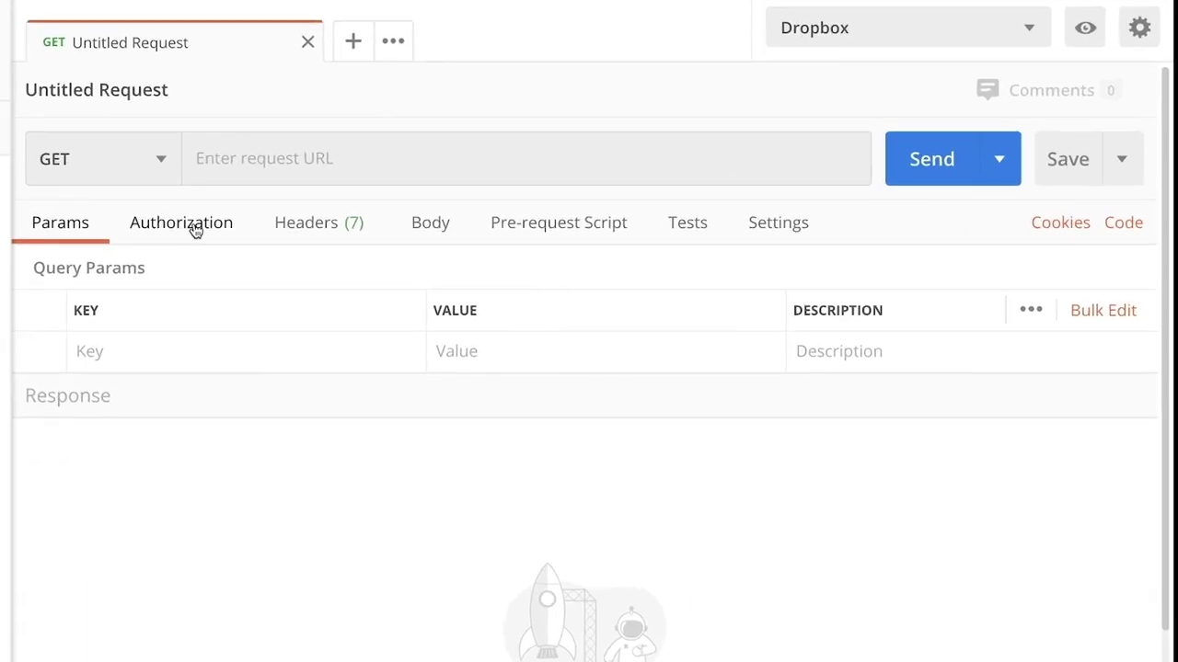
click(194, 229)
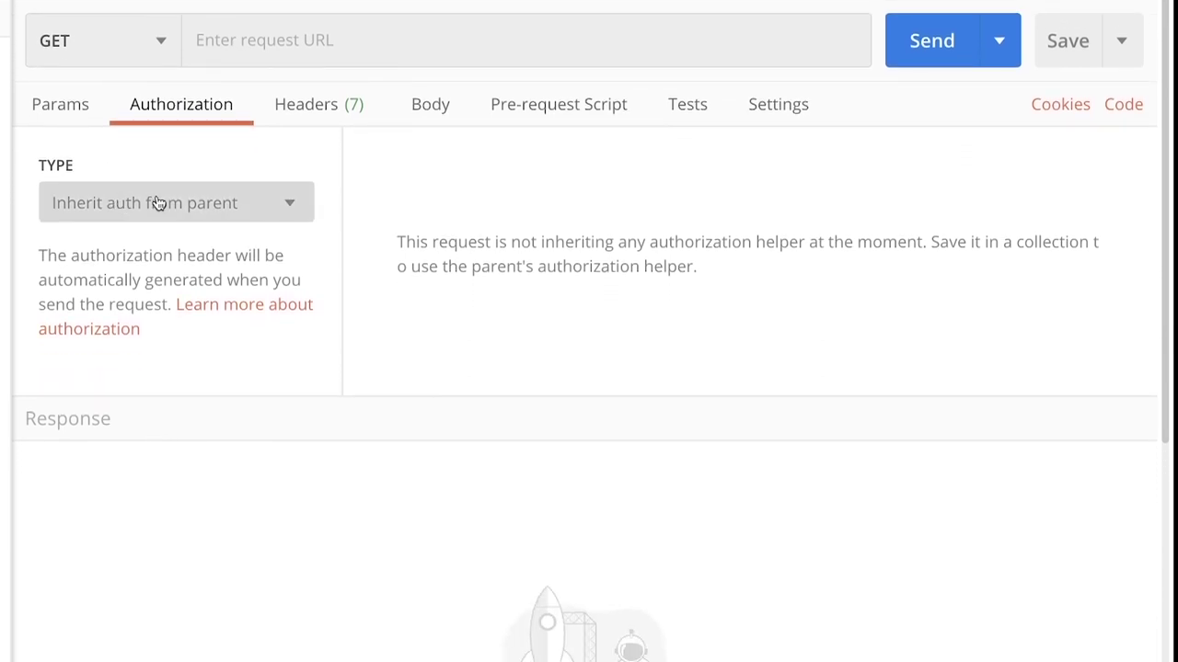
click(156, 202)
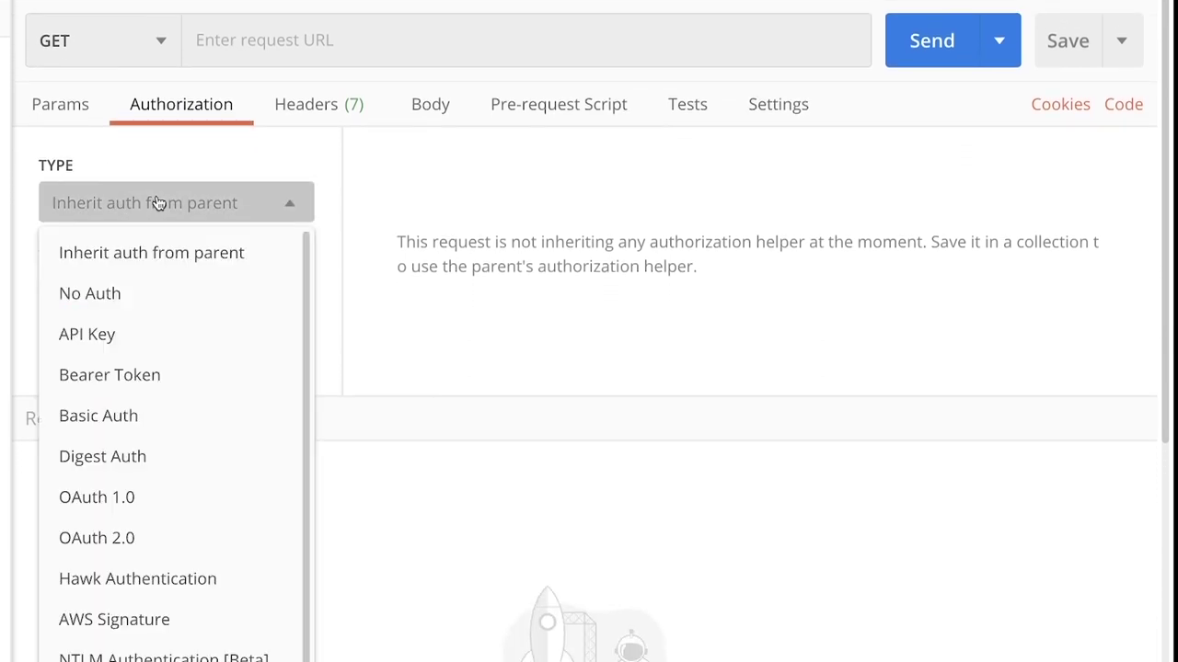
click(126, 538)
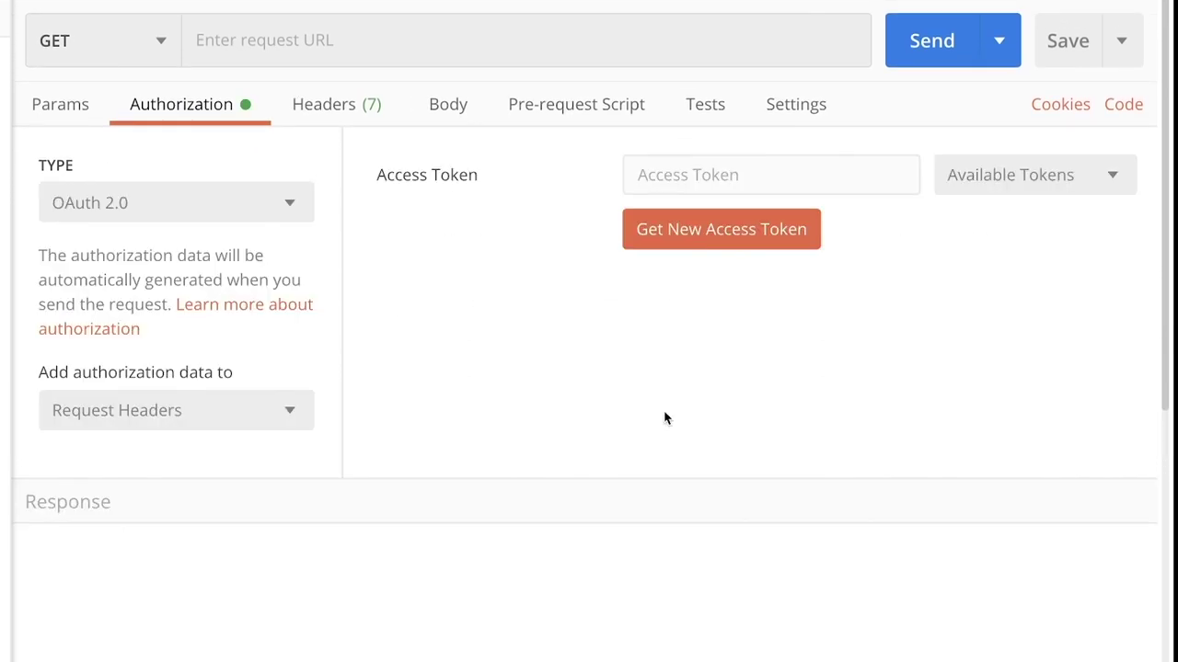
click(667, 242)
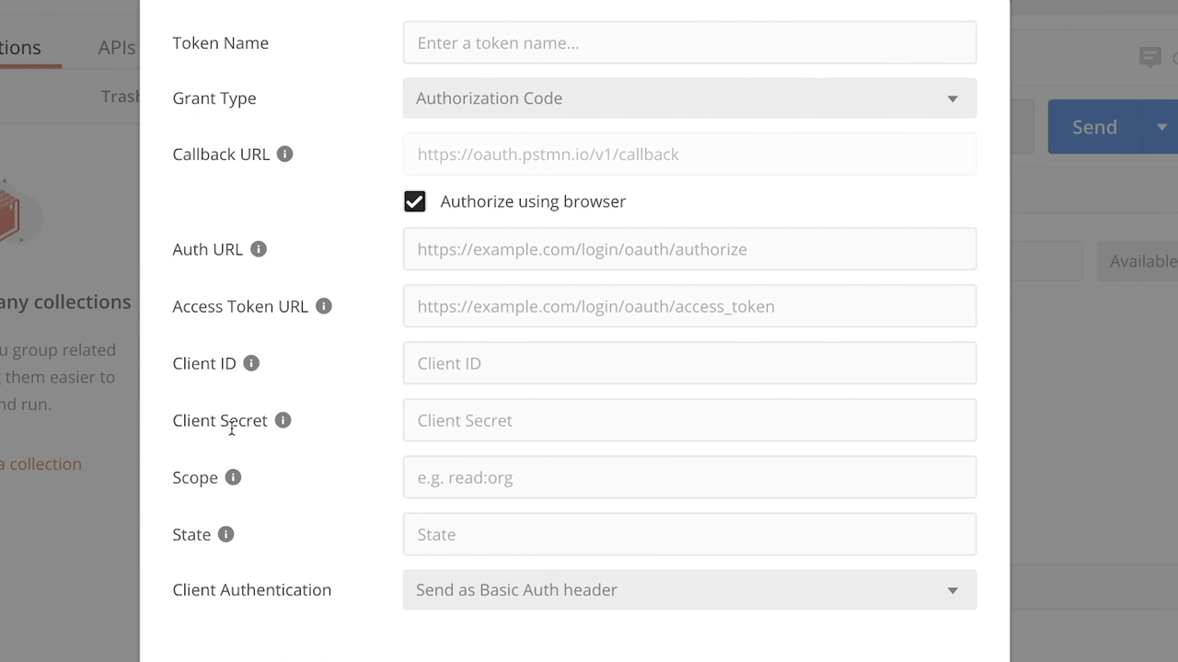
Step: Set the Client ID to the variable {{appKey}} and the Client Secret to the variable {{appSecret}}
click(416, 365)
text({{ap)
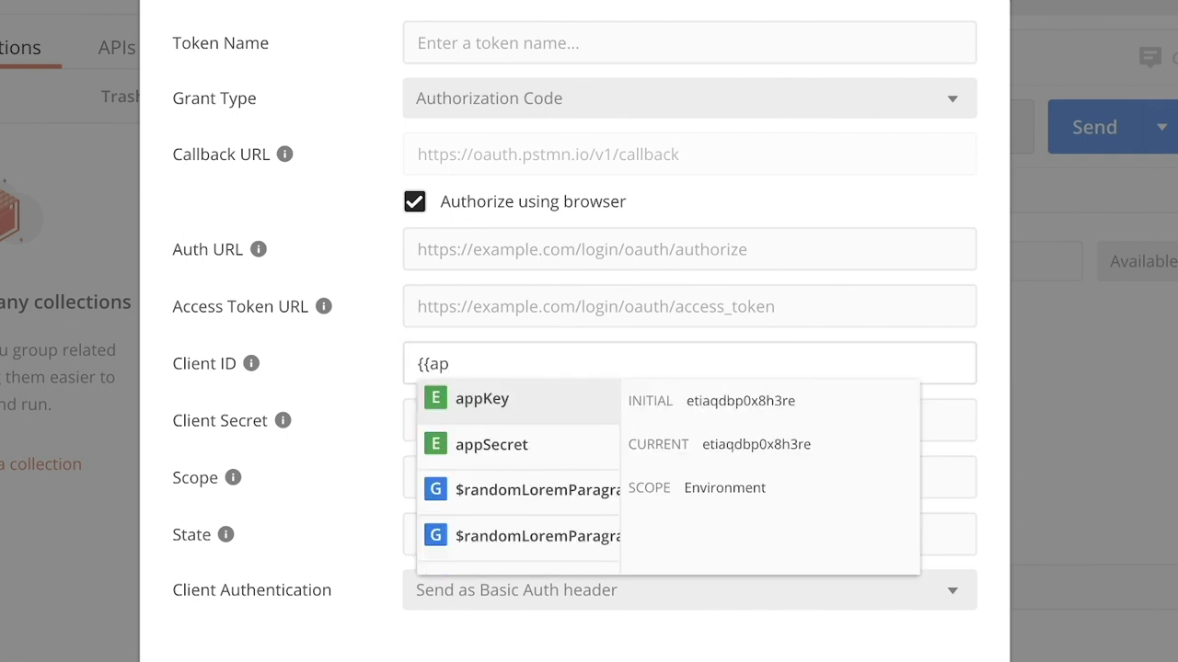
key(Return)
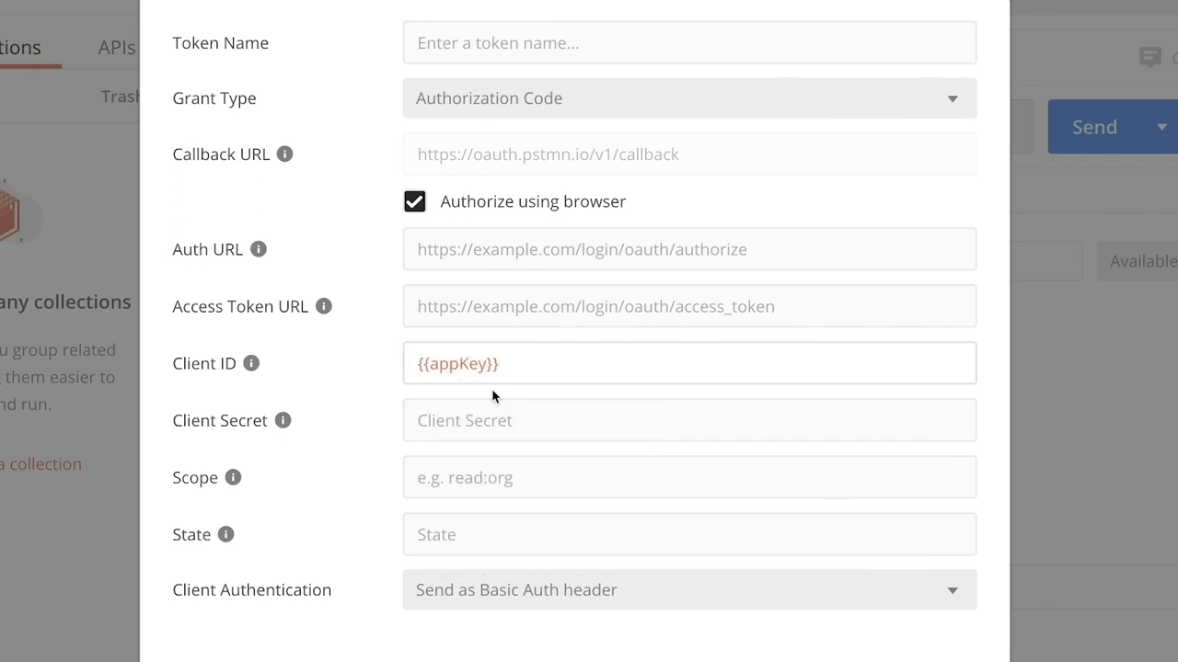
click(515, 419)
text({{app)
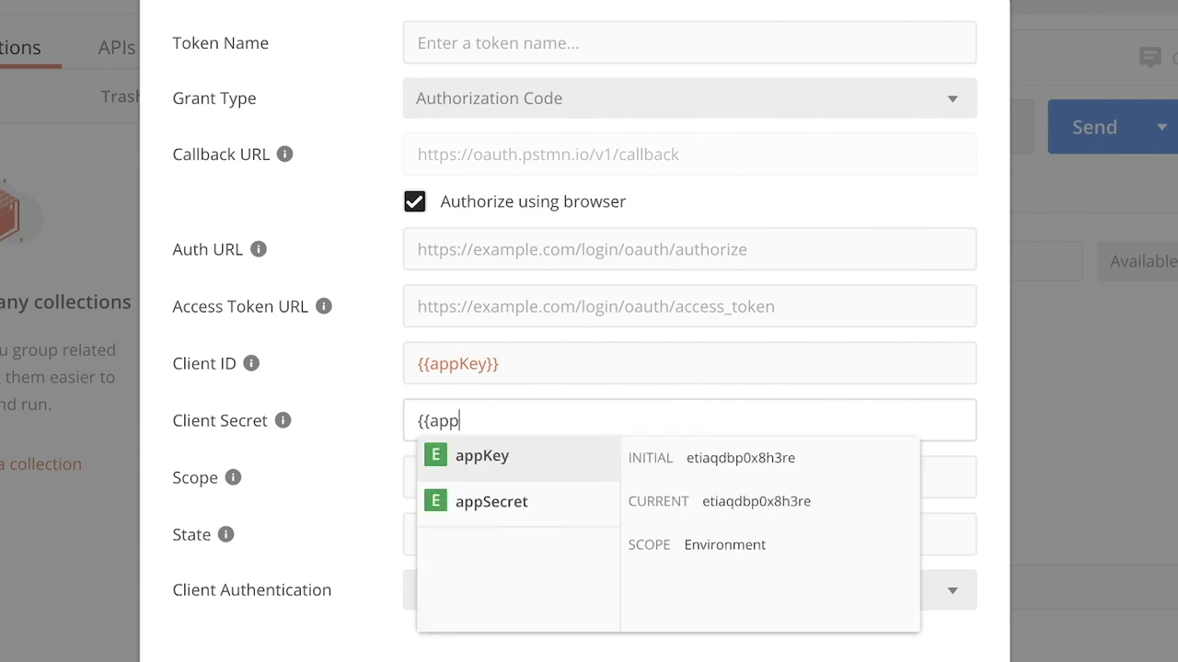
click(526, 499)
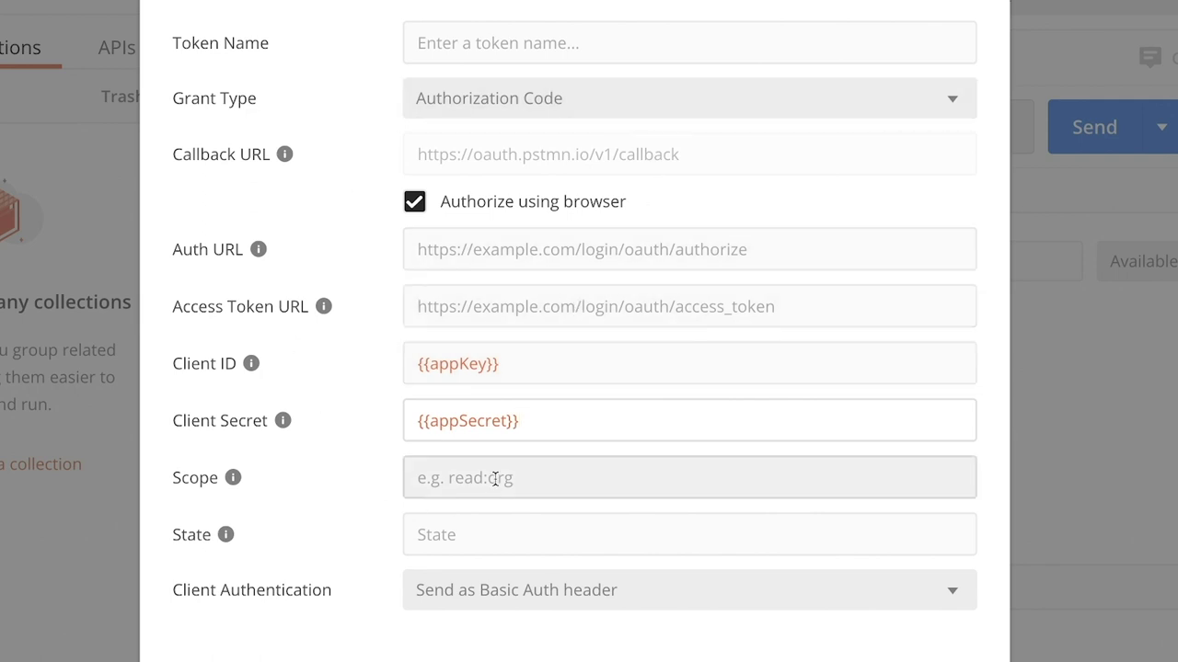
mouse_move(461, 369)
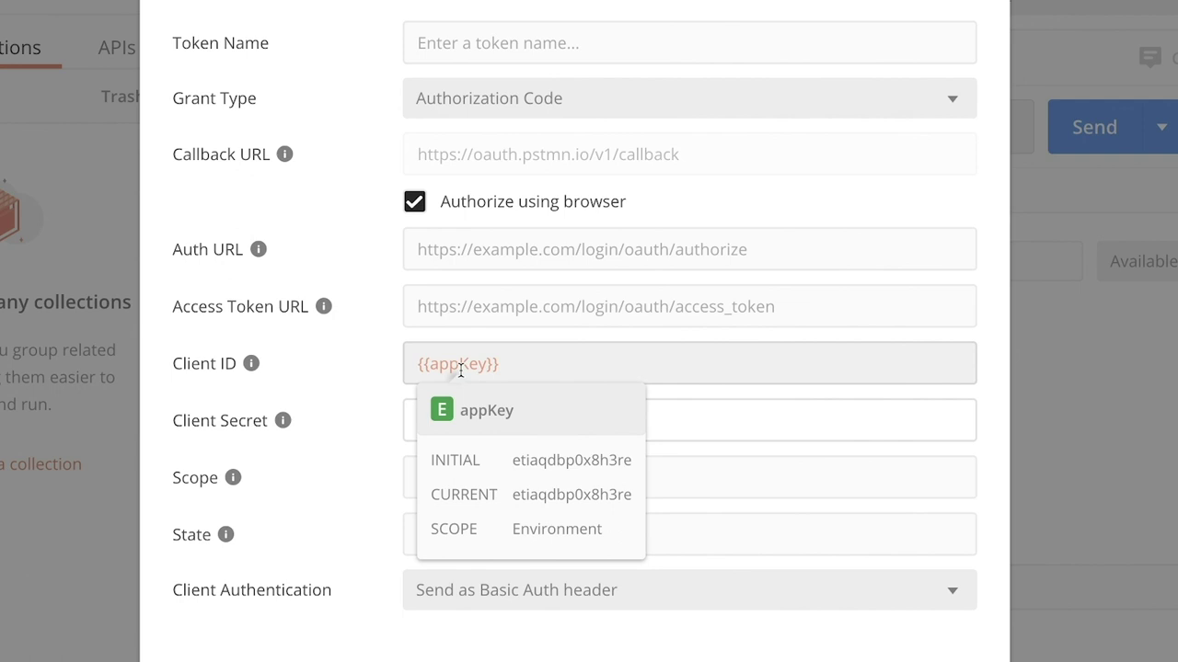
mouse_move(468, 420)
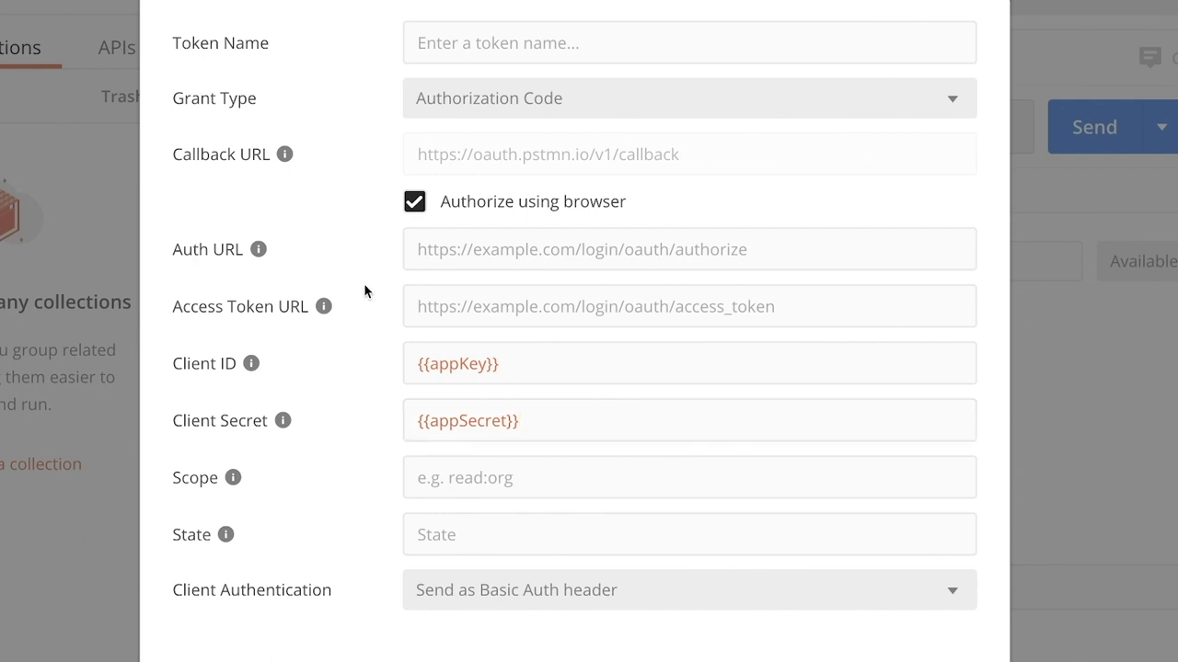
mouse_move(729, 158)
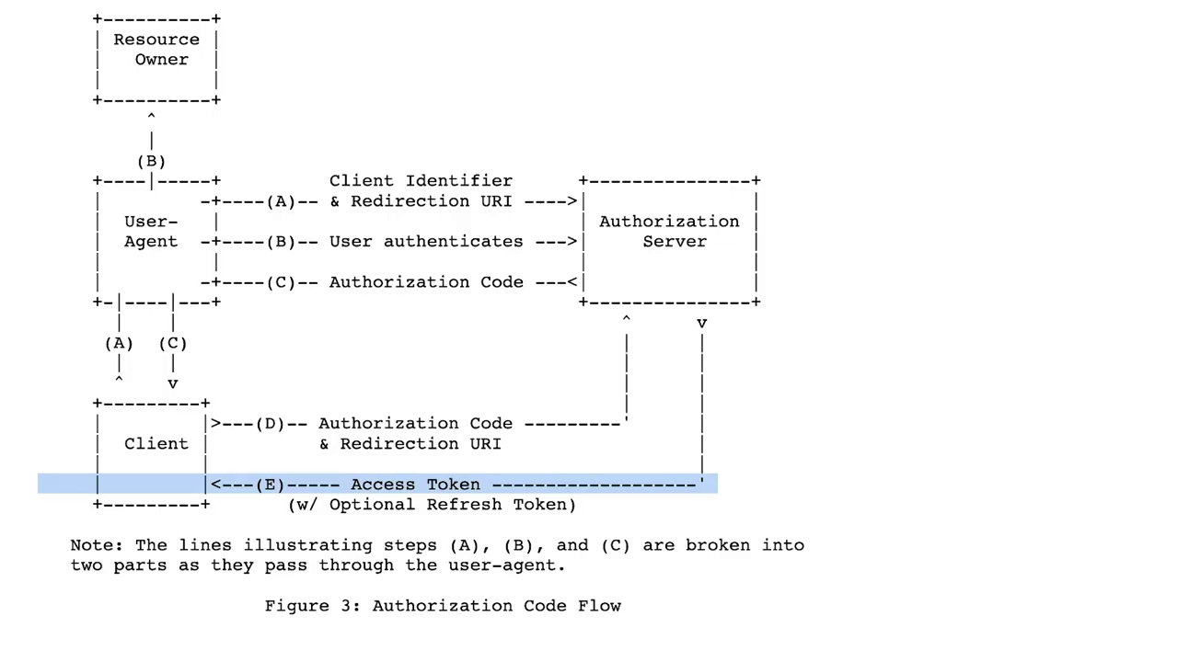
click(813, 322)
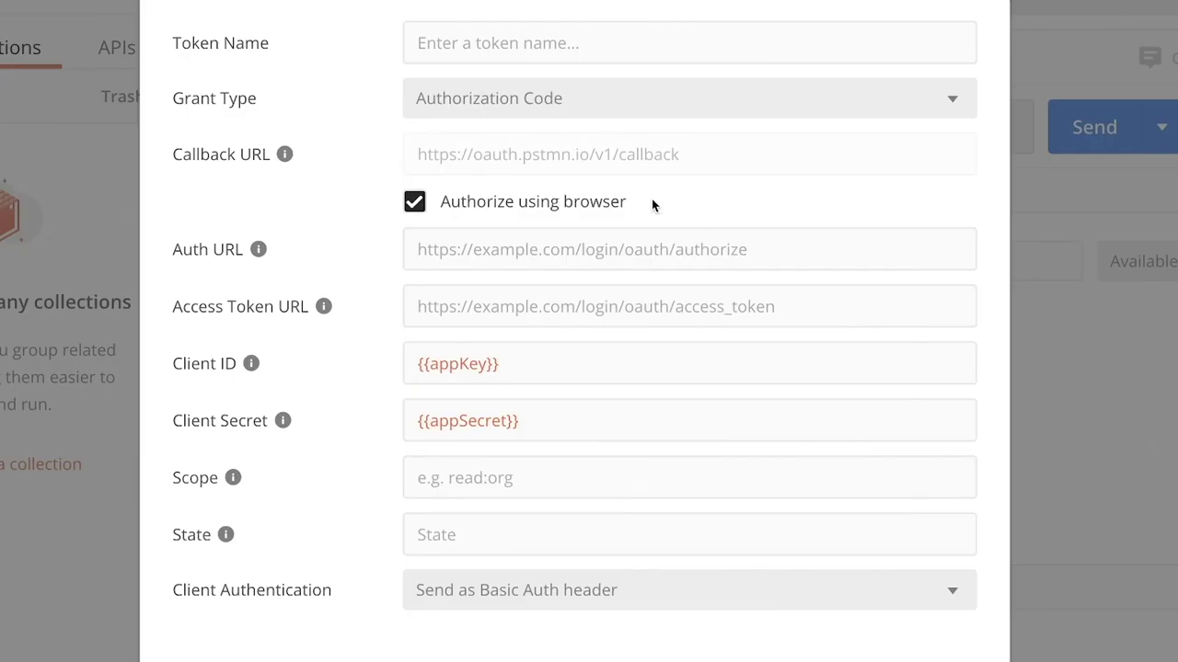
click(519, 108)
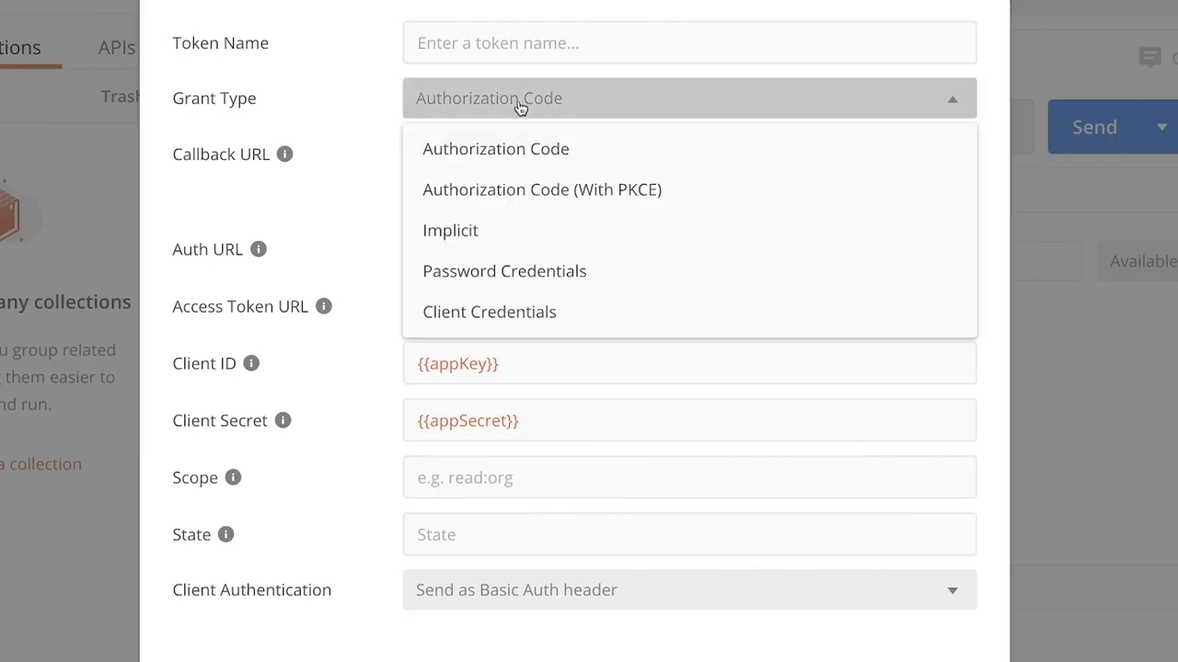
click(677, 15)
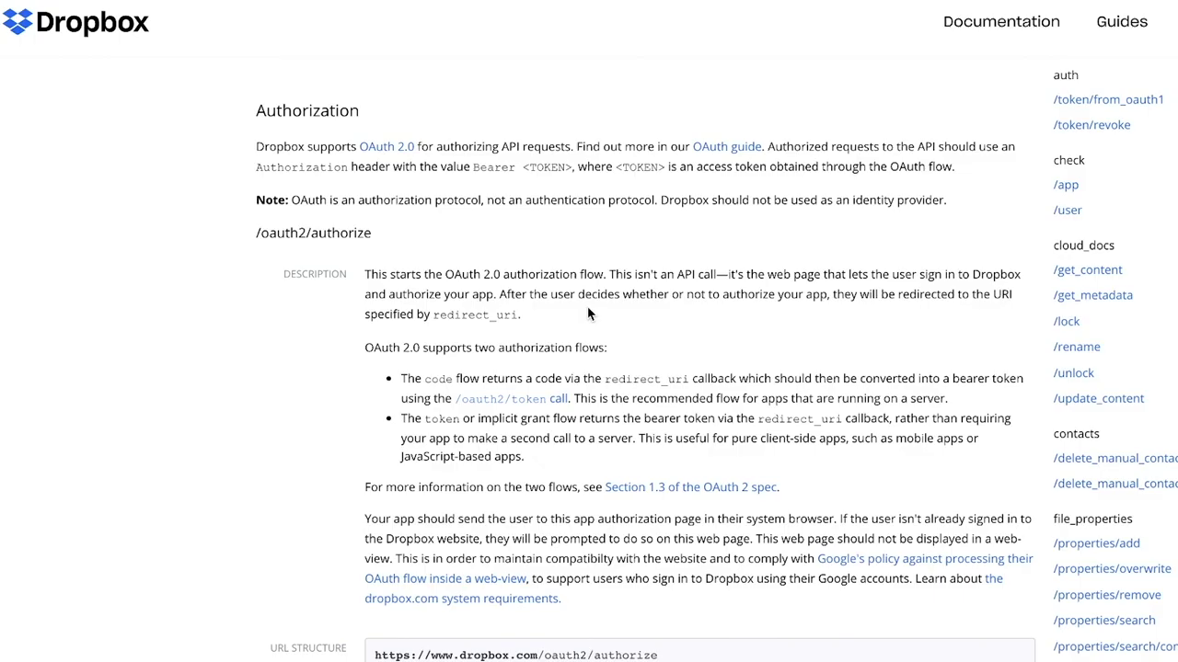
scroll(589, 314, down, 2)
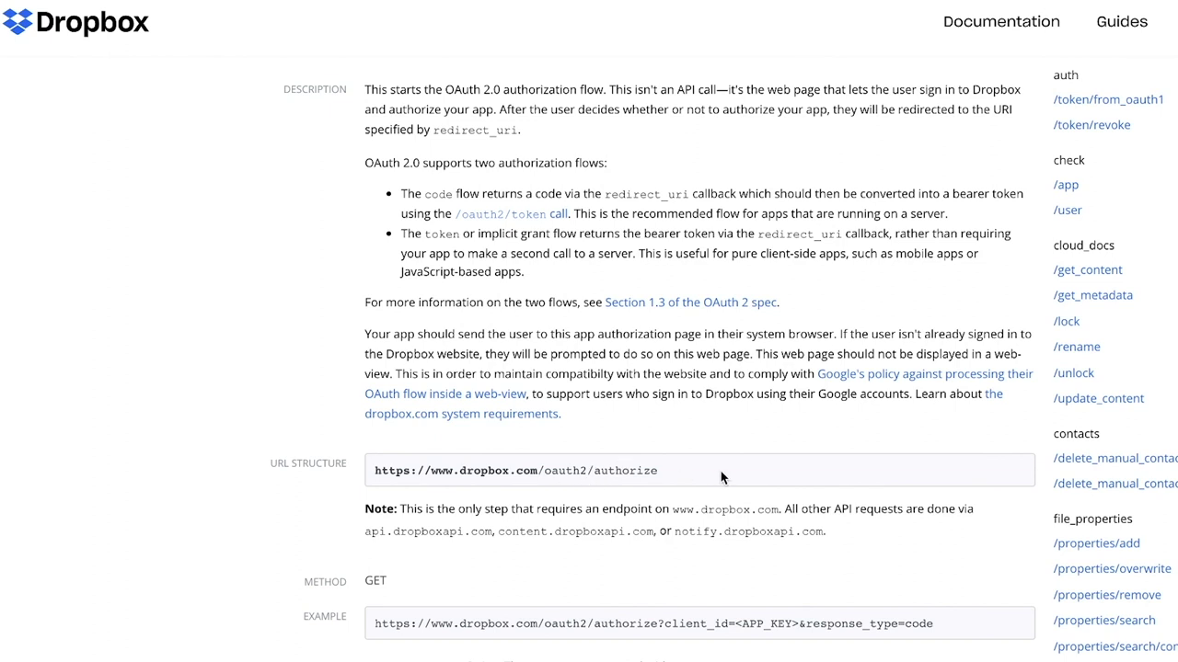
triple_click(652, 463)
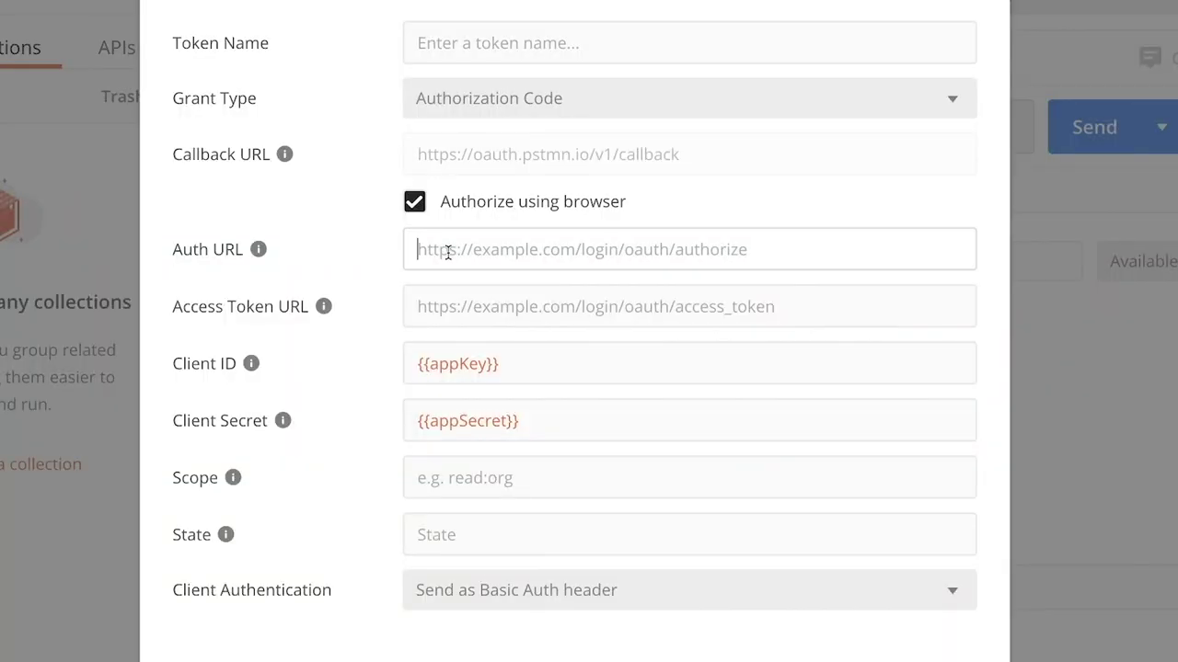
key(ctrl+v)
key(BackSpace)
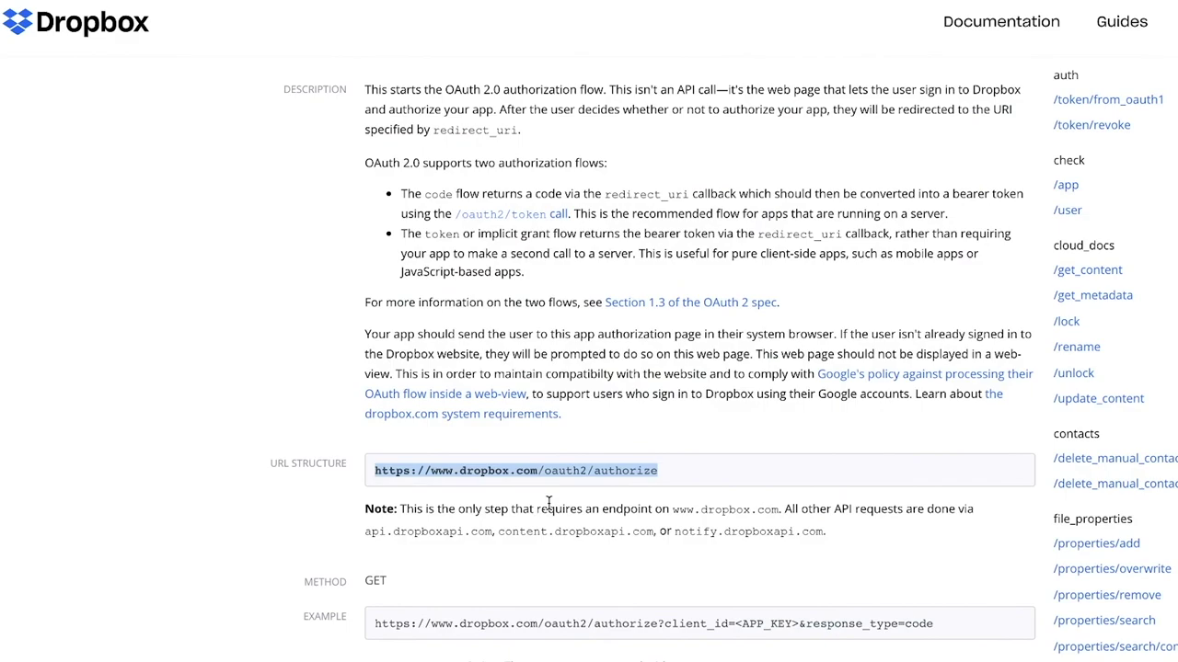
scroll(548, 501, down, 7)
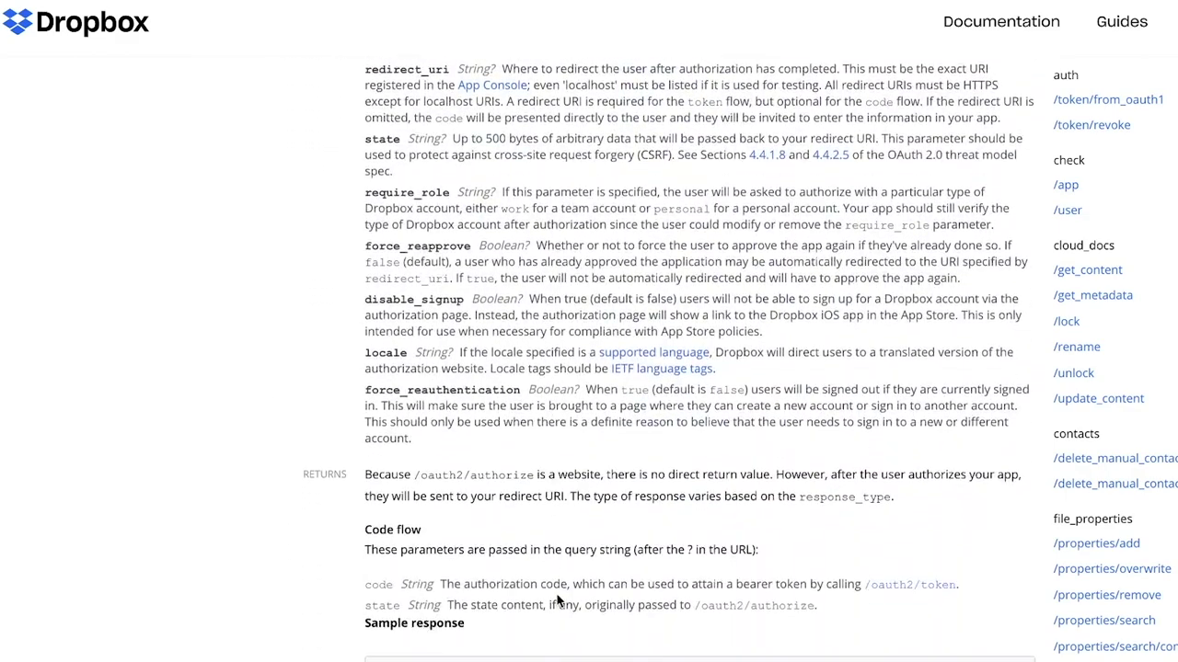
scroll(556, 600, down, 5)
scroll(557, 599, down, 6)
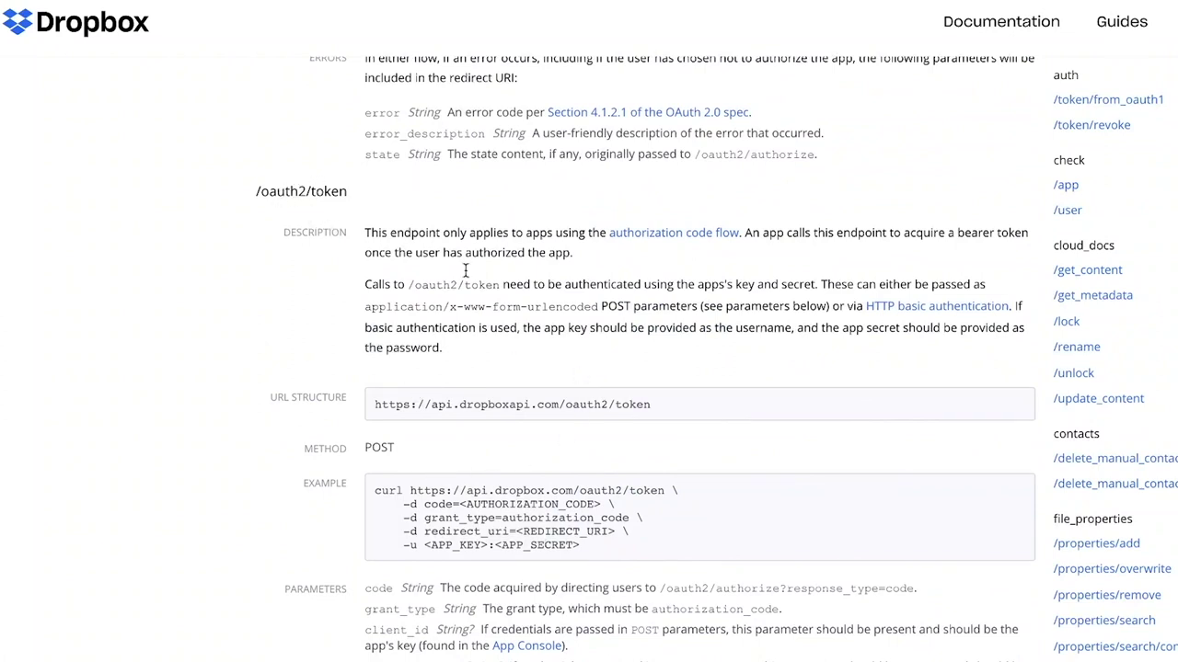
triple_click(517, 412)
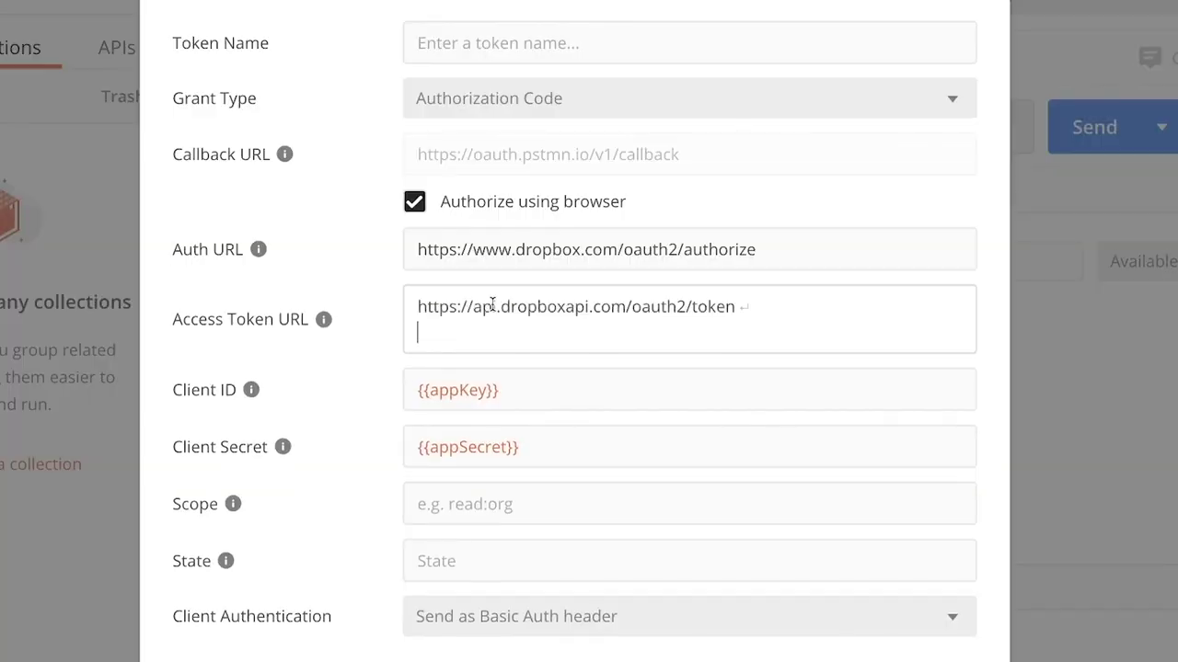
key(BackSpace)
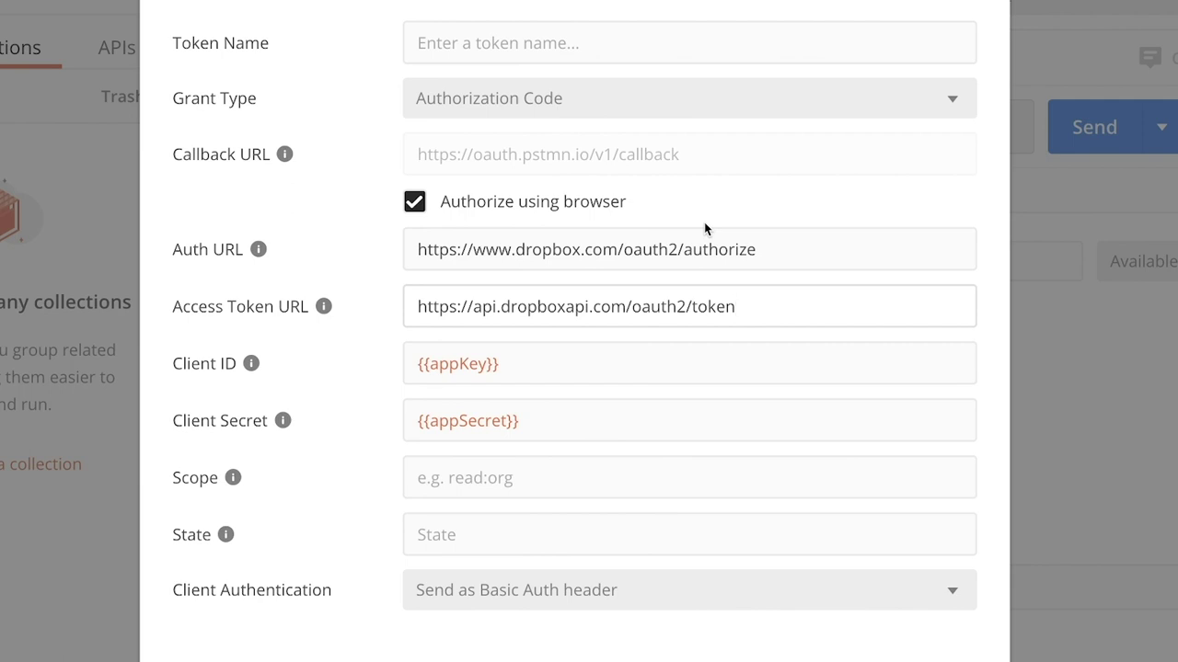
Step: Request the token and copy the address of the opened Dropbox authorization page into a new file in the text editor
scroll(811, 589, down, 3)
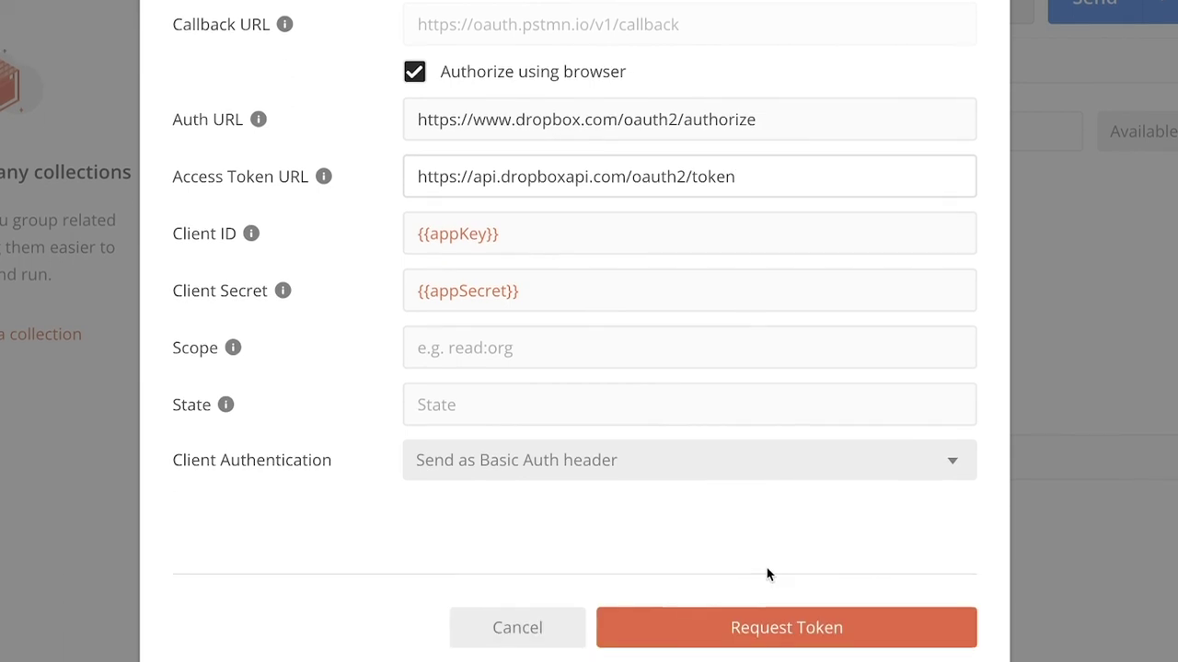
click(776, 629)
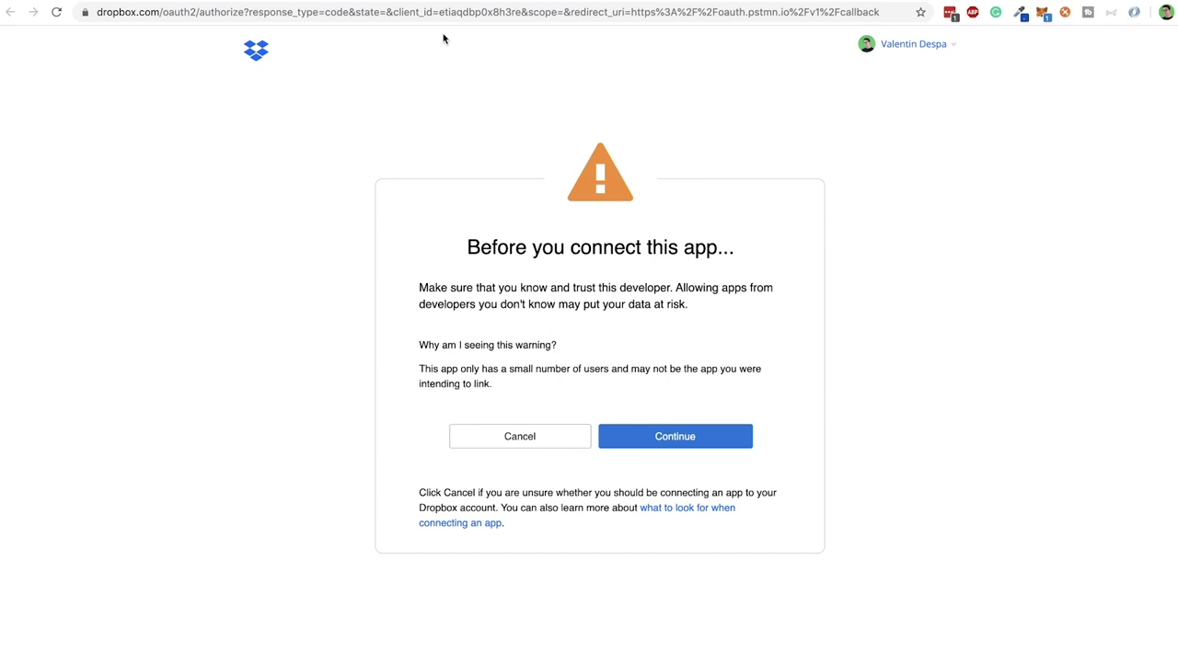
click(308, 12)
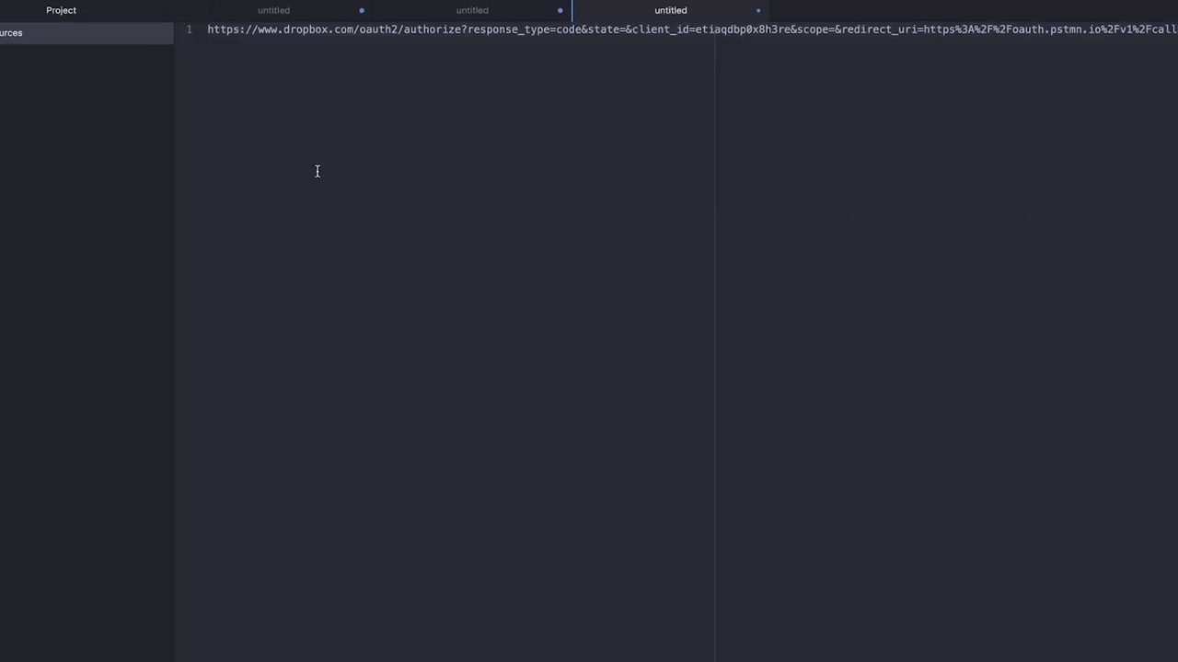
Step: Separate the query string from the base authorize URL with a blank line and greatly enlarge the editor text
key(super+backslash)
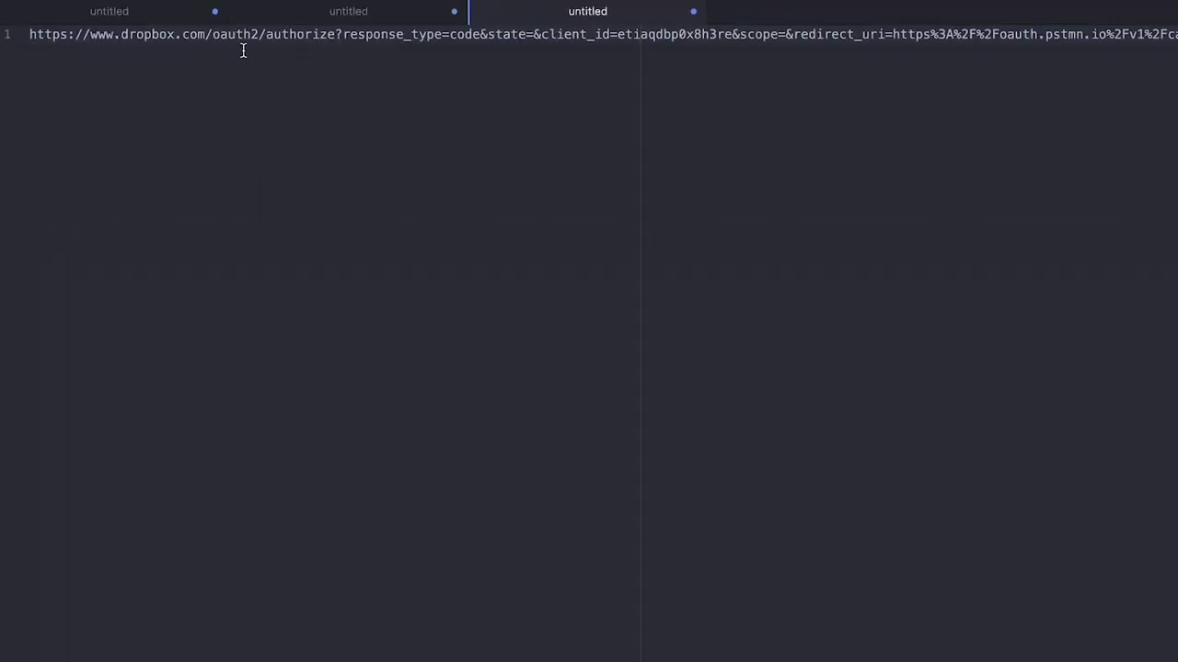
click(338, 34)
key(Return)
key(Return)
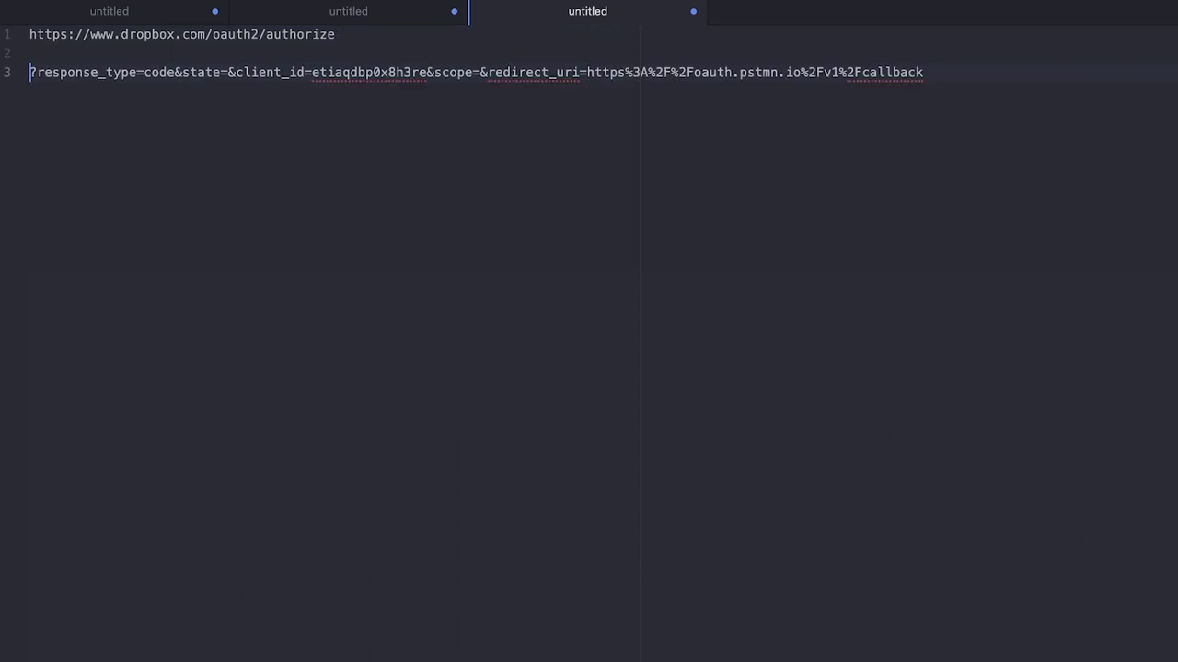
key(super+equal)
key(super+equal)
key(super+equal)
key(super+equal)
key(super+equal)
key(super+equal)
key(super+equal)
key(super+equal)
key(super+equal)
key(super+equal)
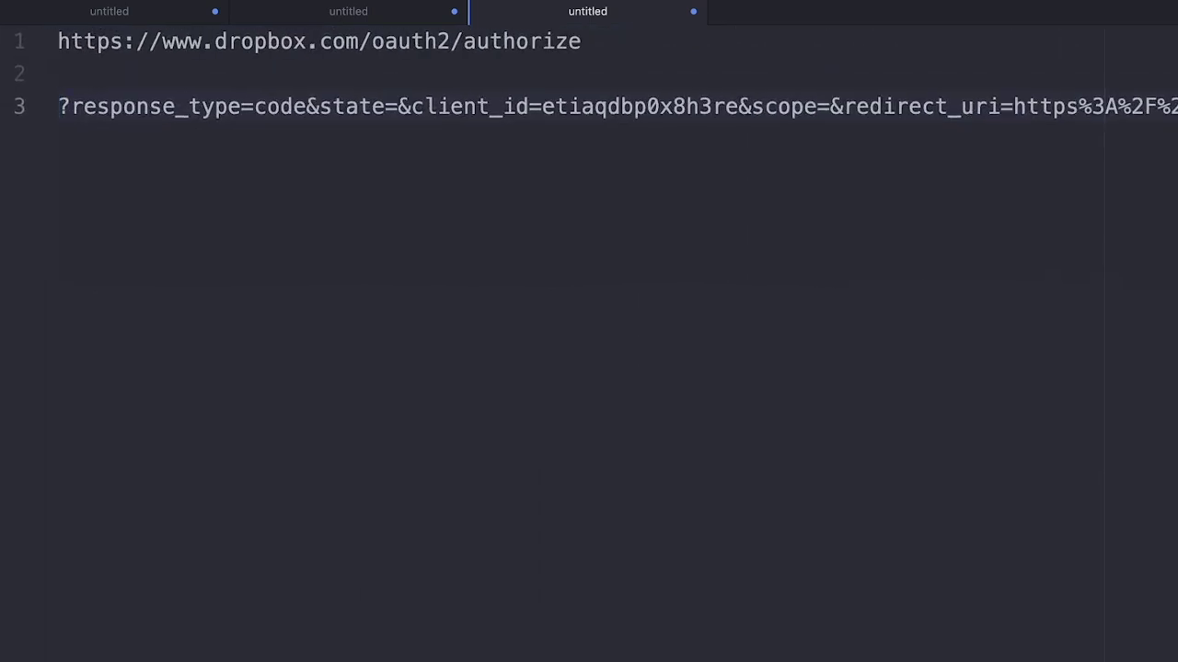
key(super+equal)
key(super+equal)
key(super+equal)
key(super+equal)
key(super+equal)
key(super+equal)
key(super+equal)
key(super+equal)
key(super+equal)
key(super+equal)
key(super+equal)
key(super+equal)
Step: Put the response_type=code parameter on its own line and highlight its name and value
click(518, 161)
key(Return)
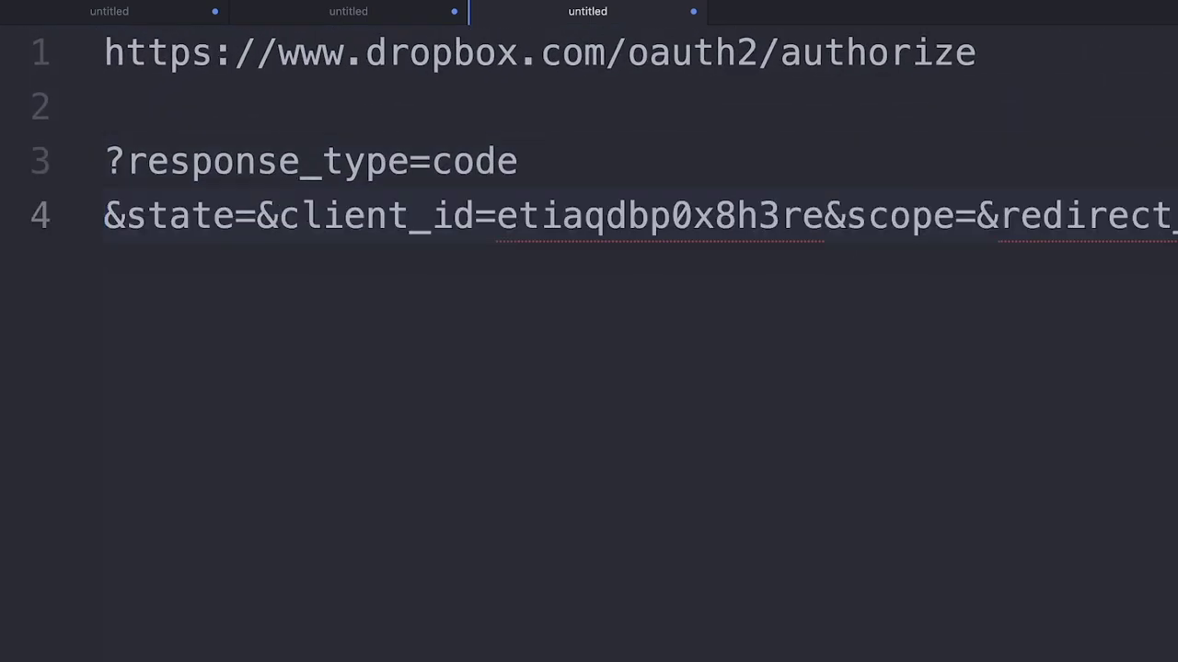
key(Return)
double_click(209, 163)
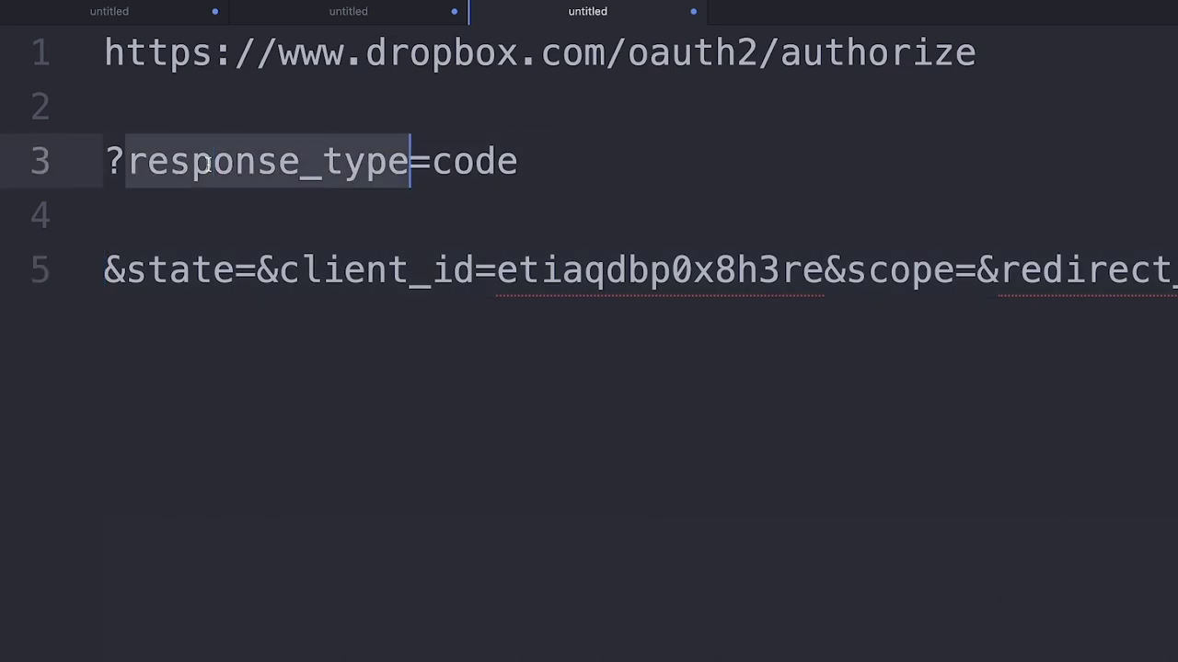
double_click(476, 158)
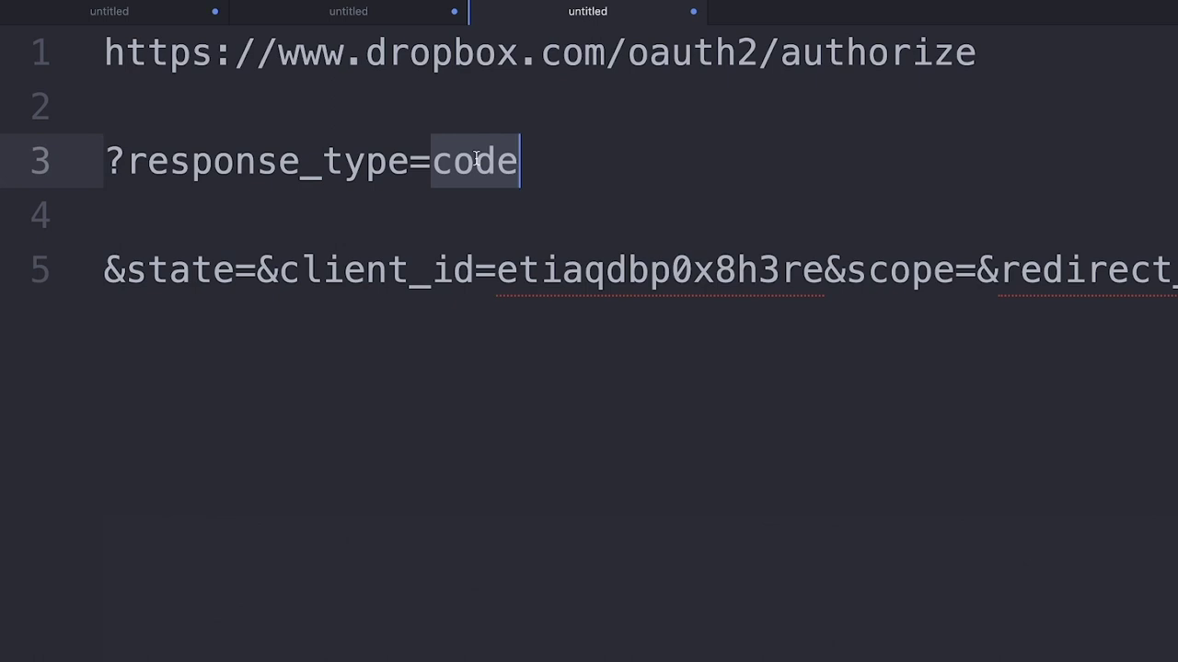
Step: Delete the empty state parameter, the blank line above it and the ampersand before client_id
drag(257, 269, 109, 267)
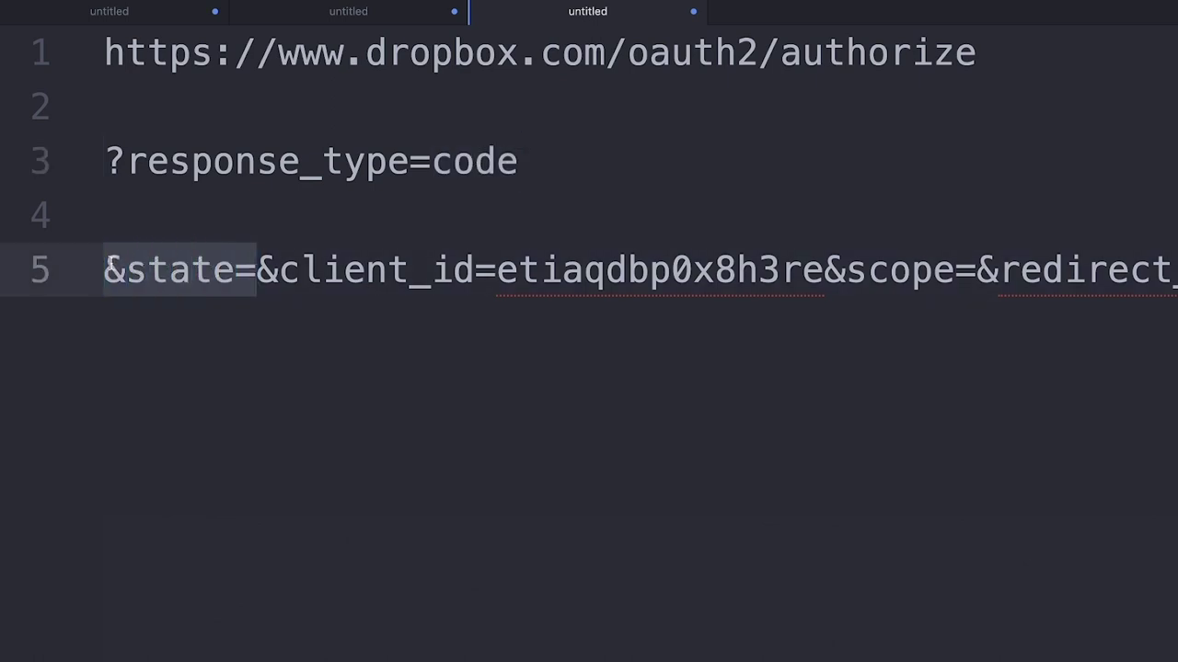
key(BackSpace)
key(BackSpace)
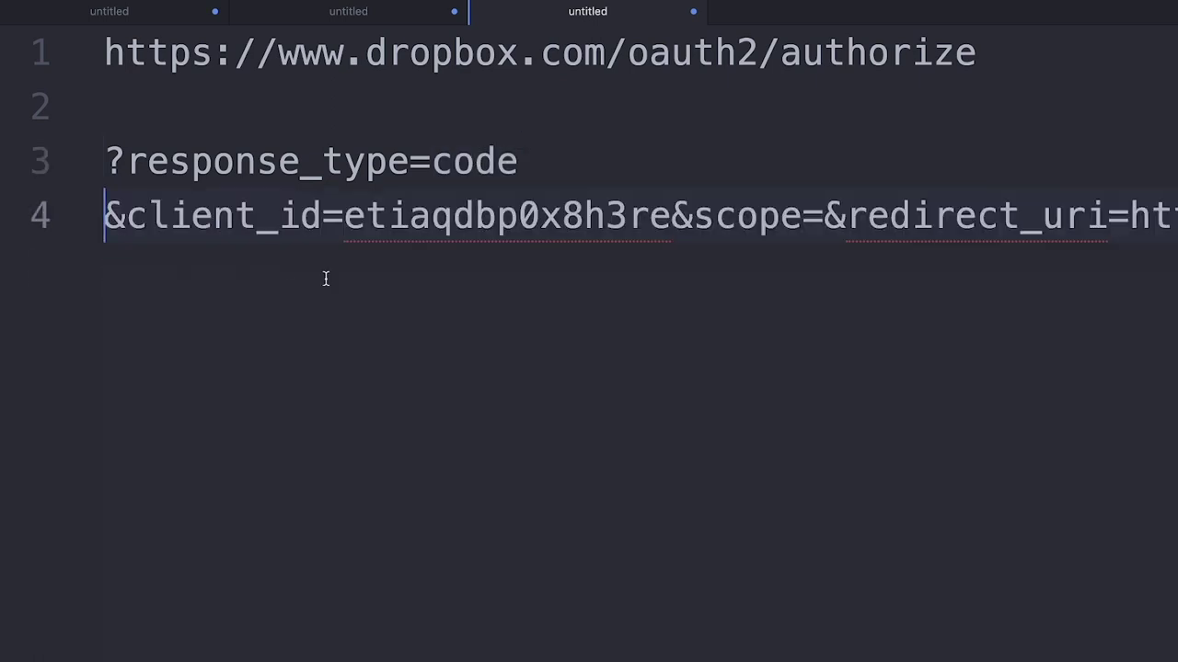
key(Delete)
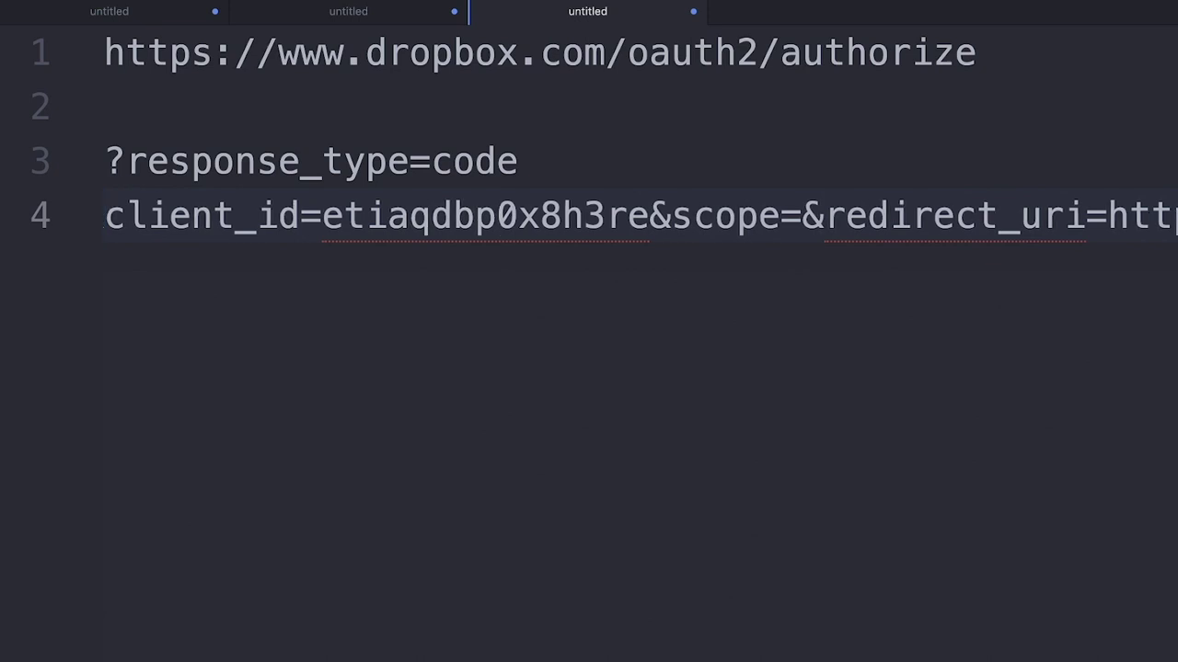
Step: Put the client_id parameter on its own line, with blank lines between it and the rest of the query string
click(649, 215)
key(Return)
key(Return)
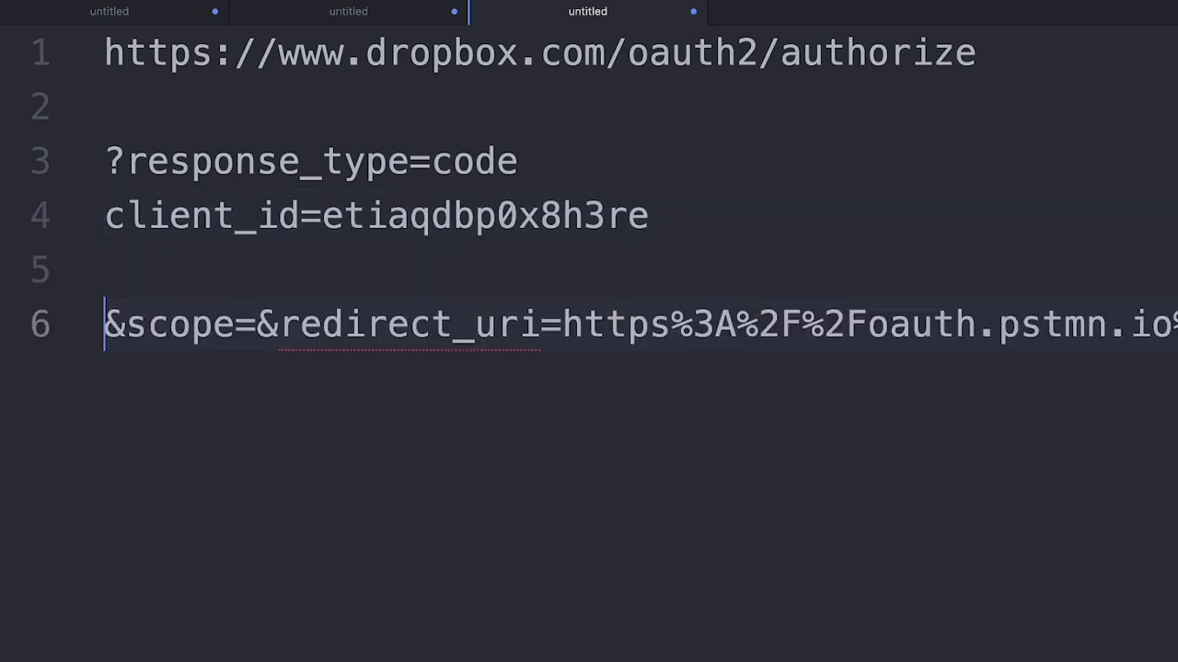
key(Return)
Step: Compare the client_id value with the App key in the Dropbox app settings
click(582, 221)
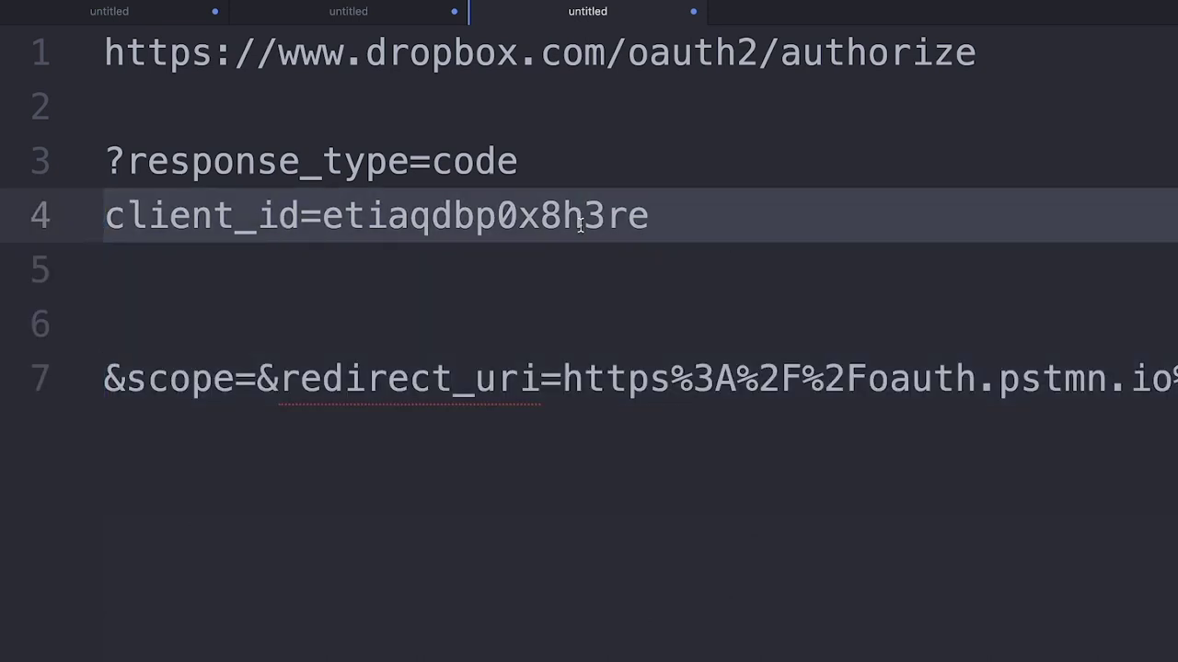
double_click(580, 220)
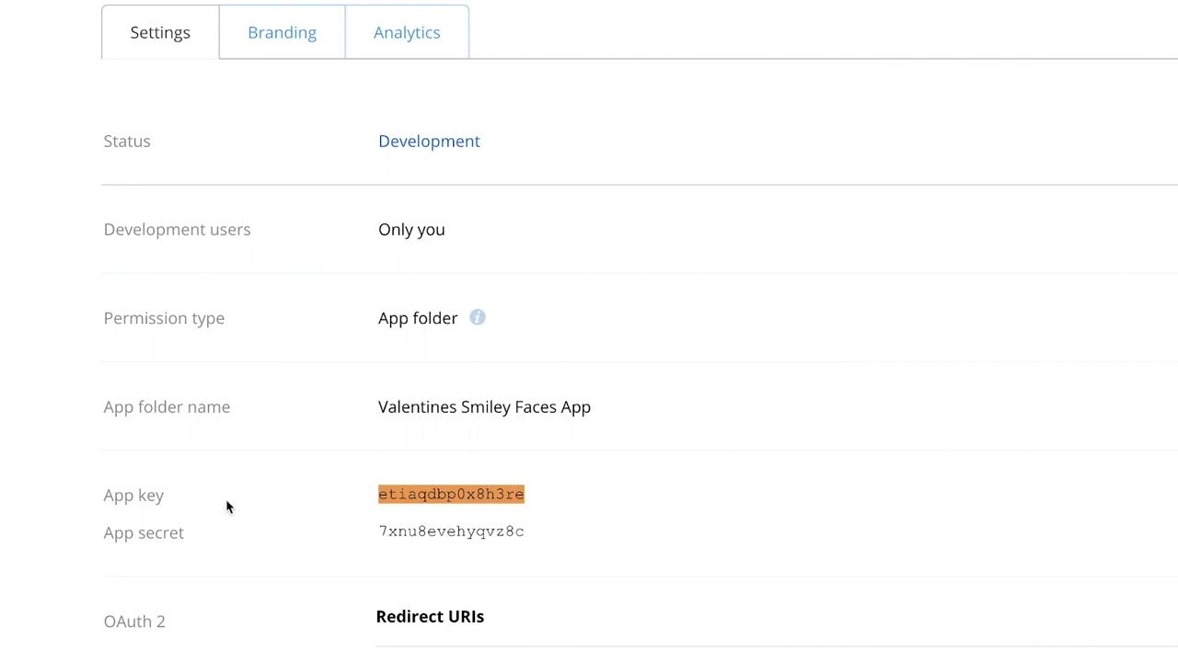
right_click(420, 494)
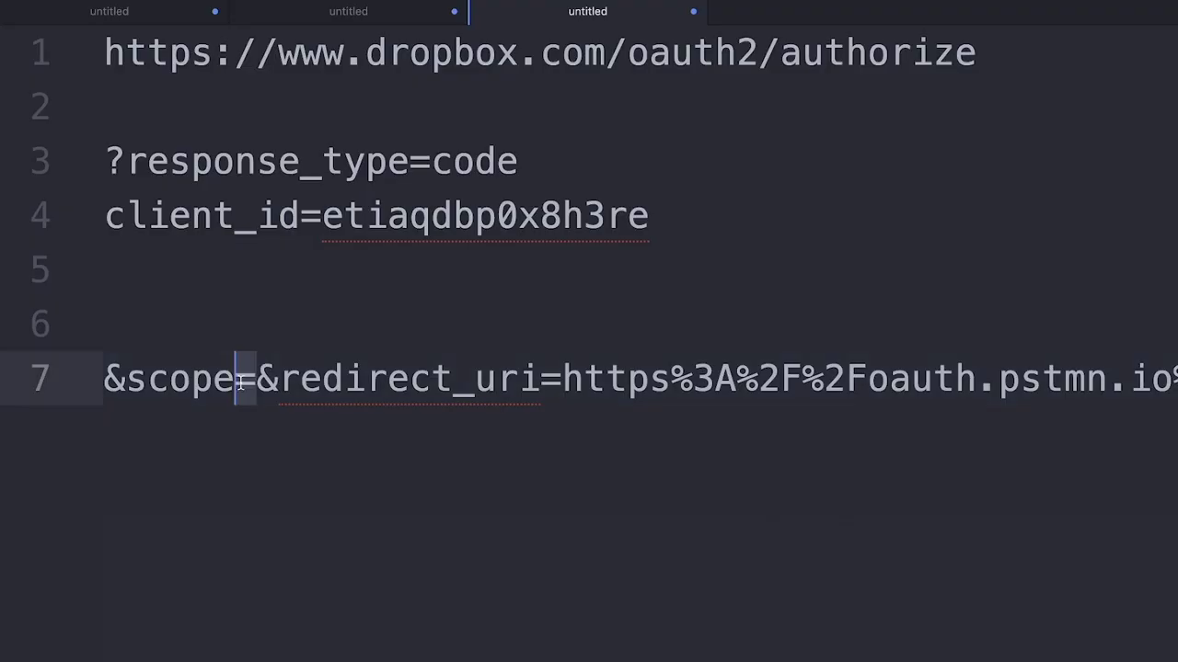
Step: Delete the empty scope parameter, the ampersand and the blank lines to place redirect_uri directly below client_id
drag(256, 378, 99, 372)
key(BackSpace)
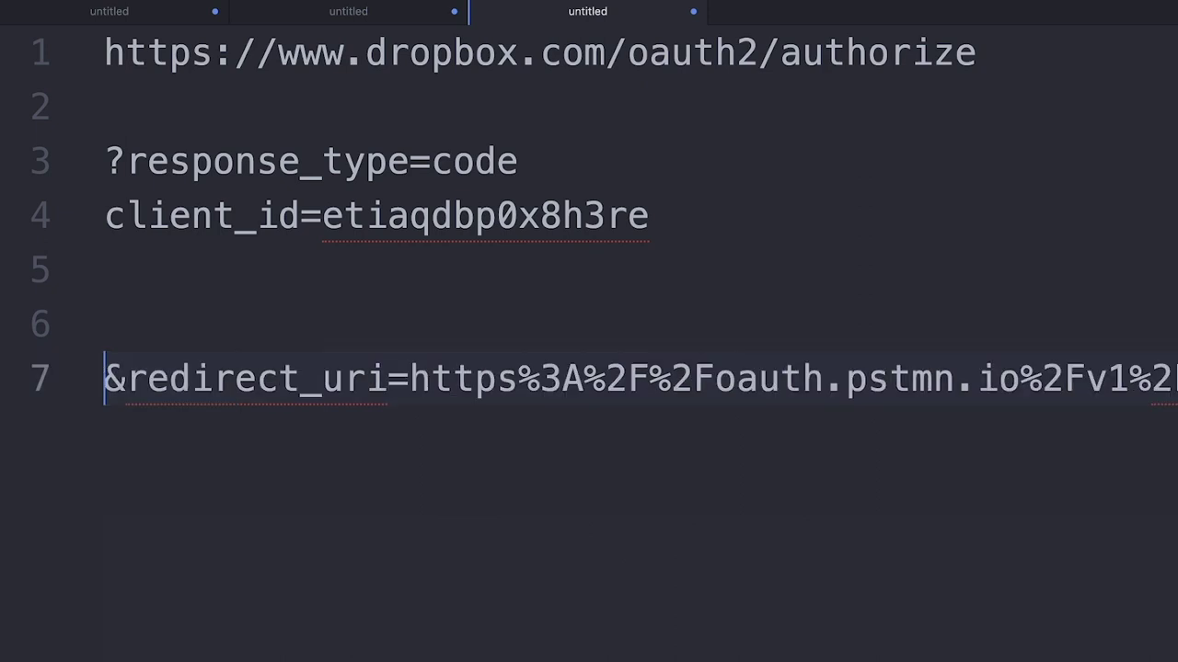
key(BackSpace)
key(Right)
key(BackSpace)
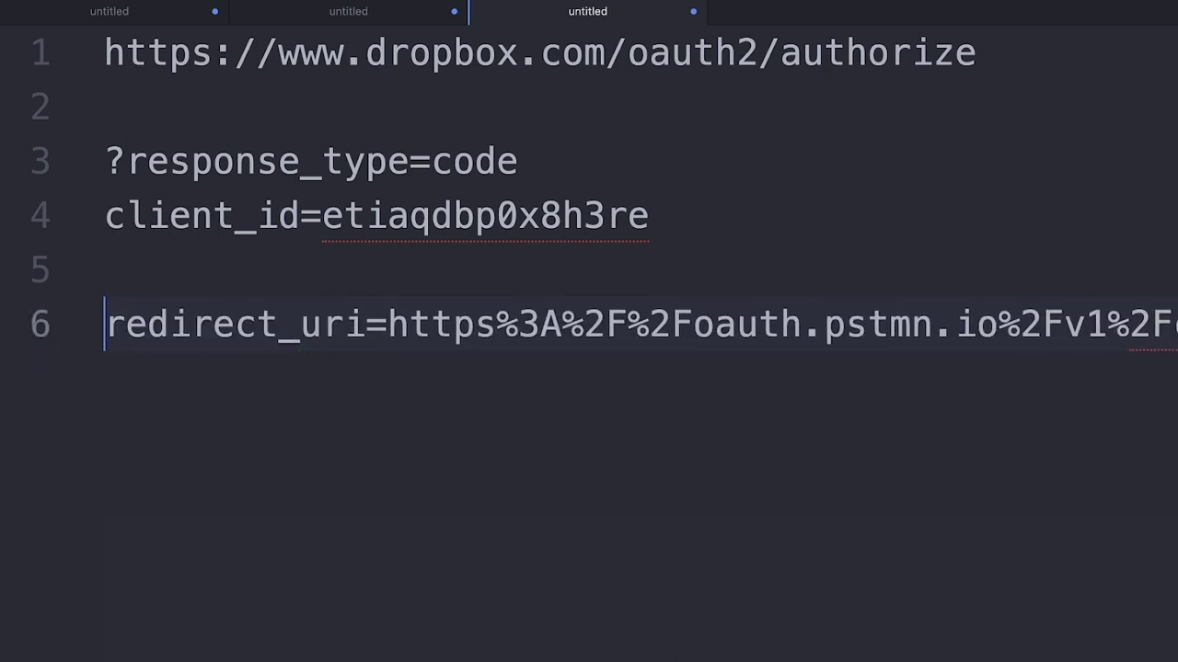
key(BackSpace)
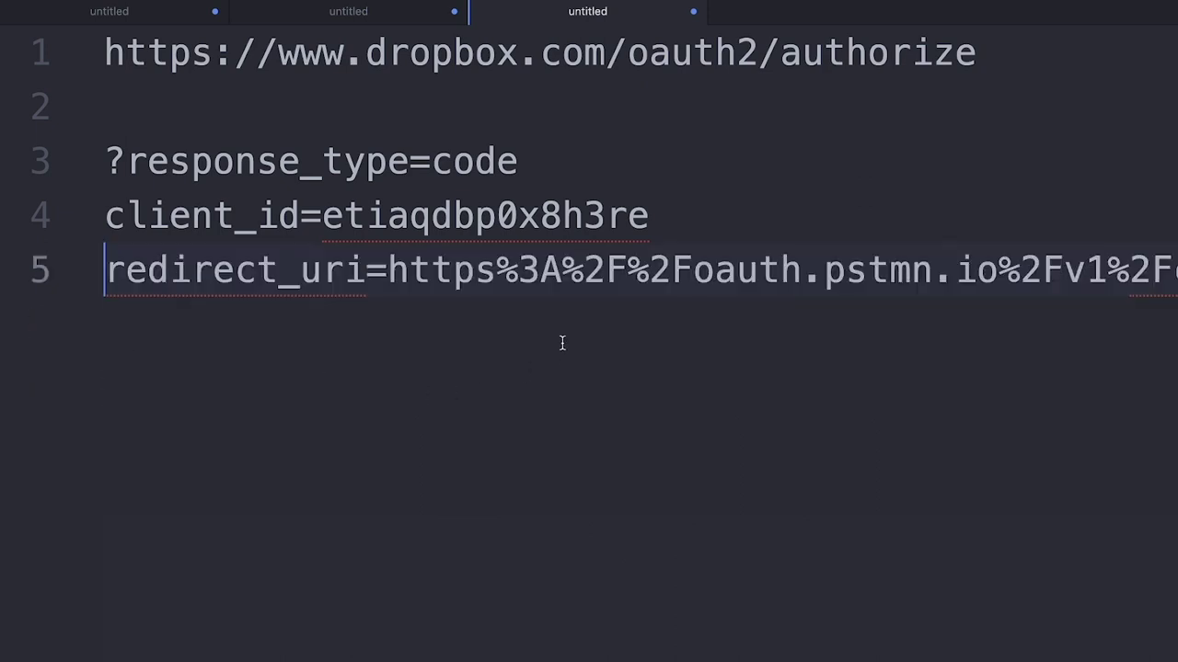
Step: Examine the redirect_uri parameter and its encoded callback URL
scroll(678, 276, right, 3)
scroll(676, 285, left, 1)
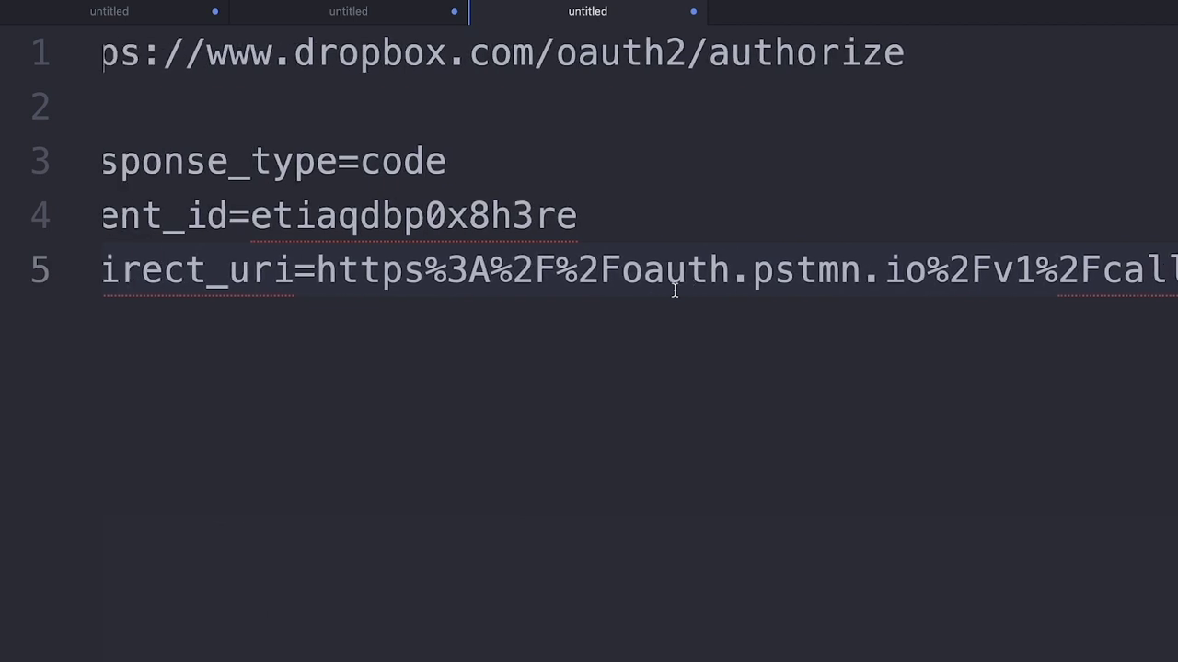
scroll(676, 281, left, 2)
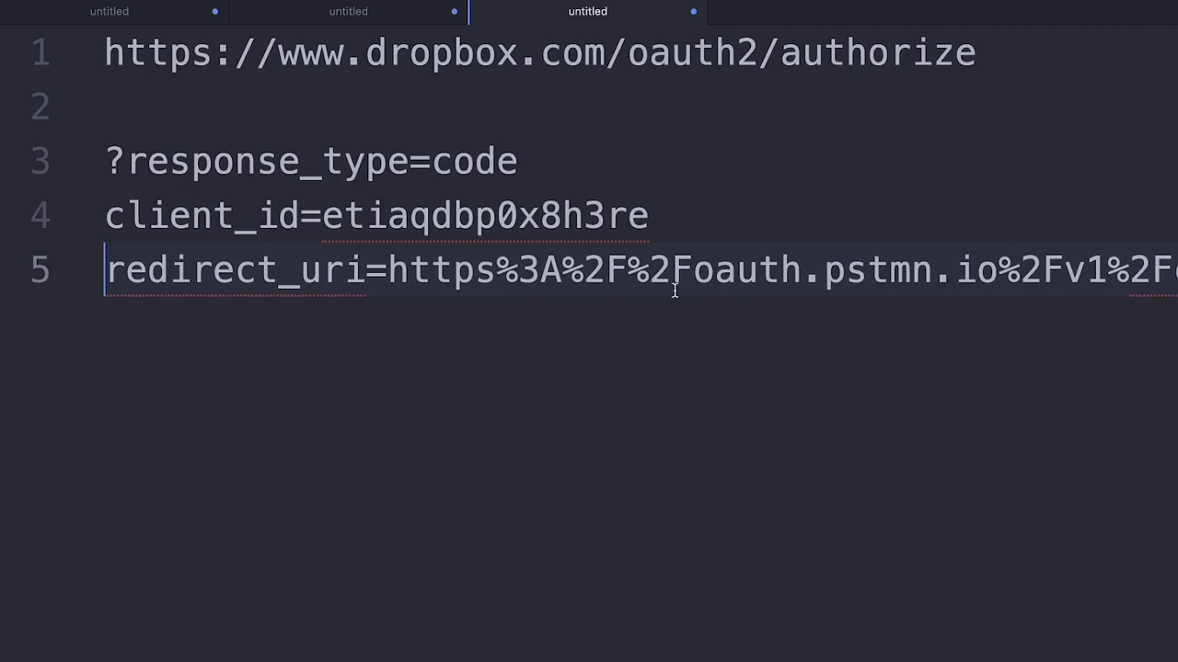
double_click(234, 270)
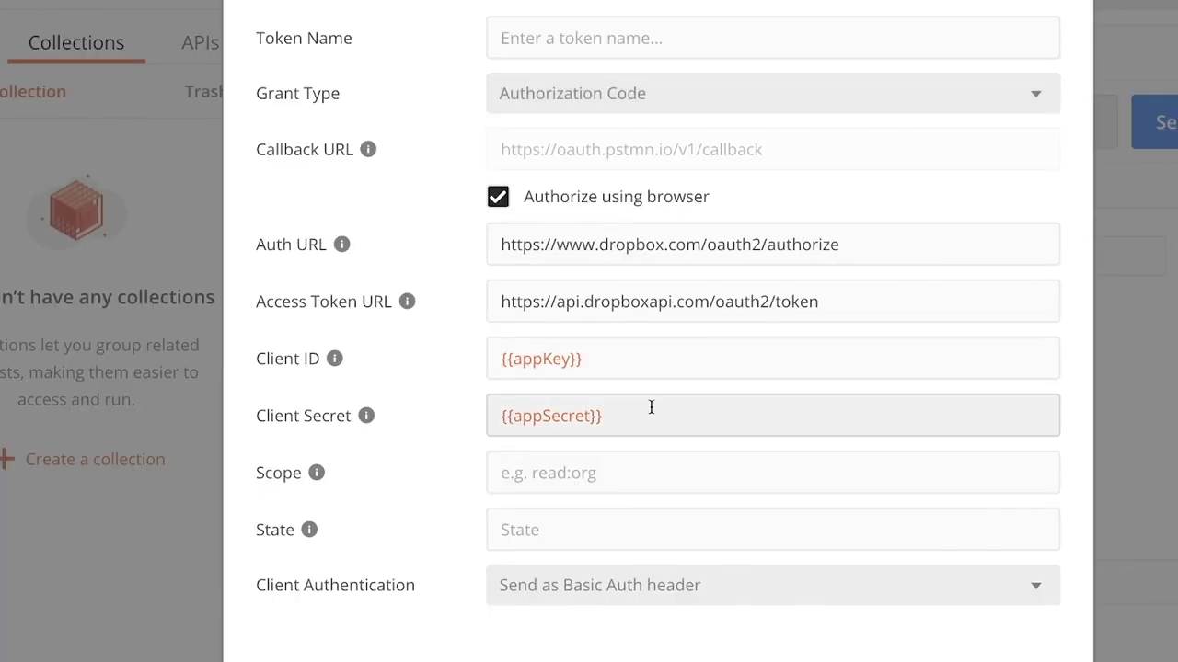
Step: Request an access token with the current details and continue past the Dropbox warning to the app's consent page
scroll(649, 407, down, 2)
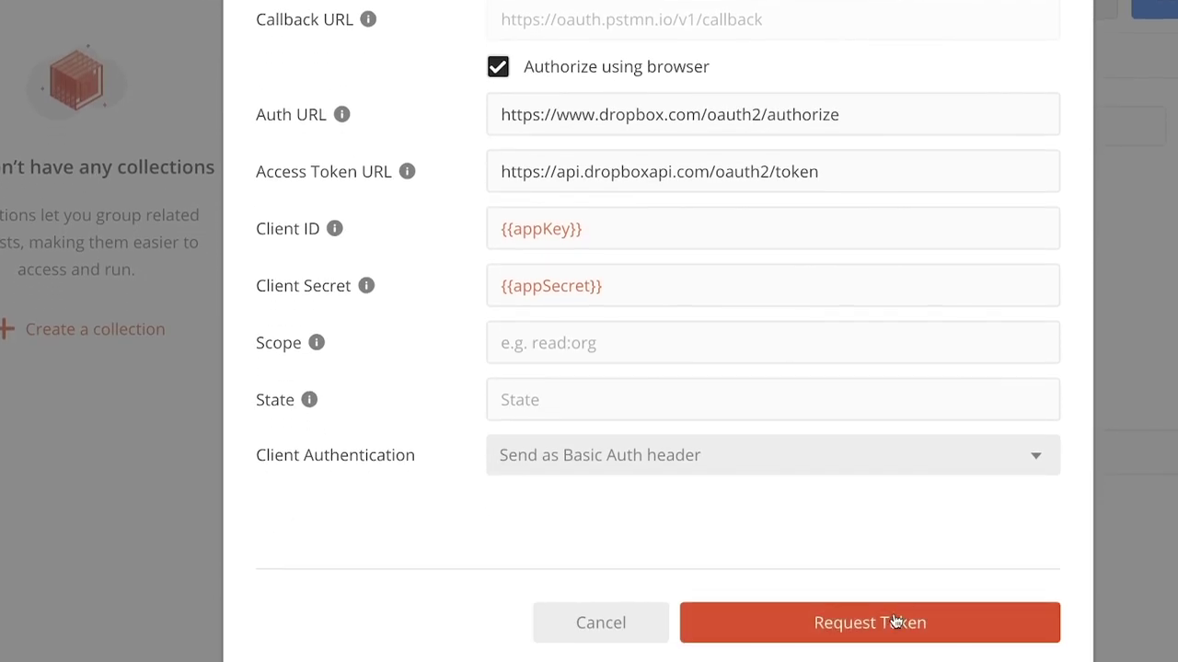
click(895, 623)
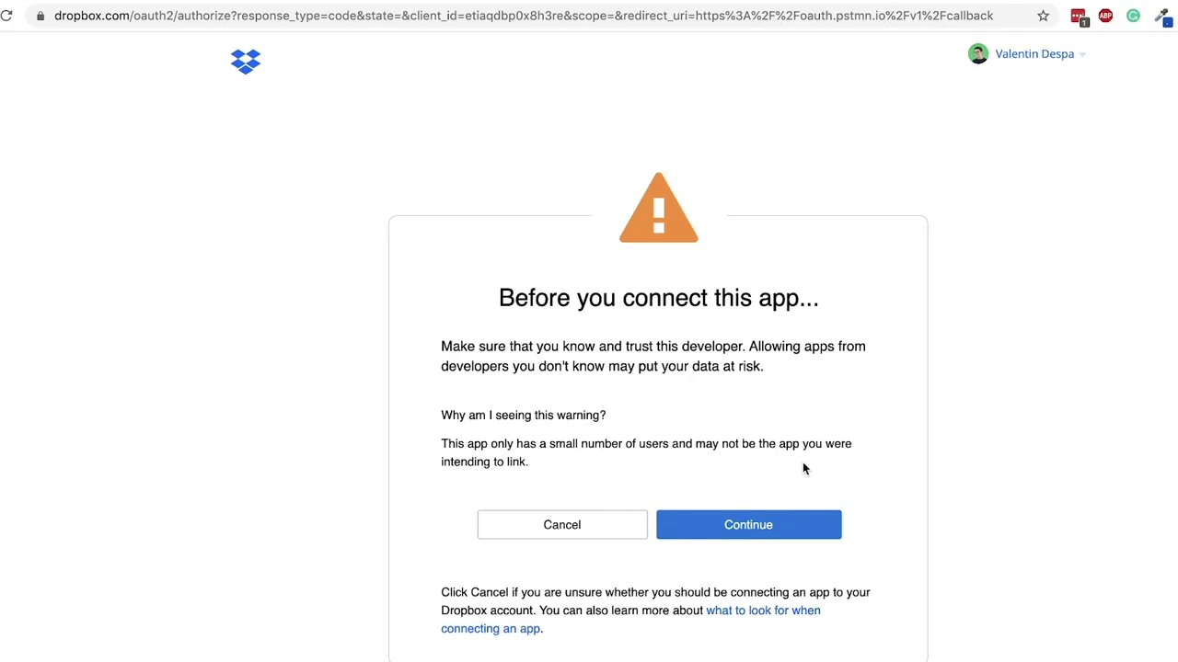
click(748, 530)
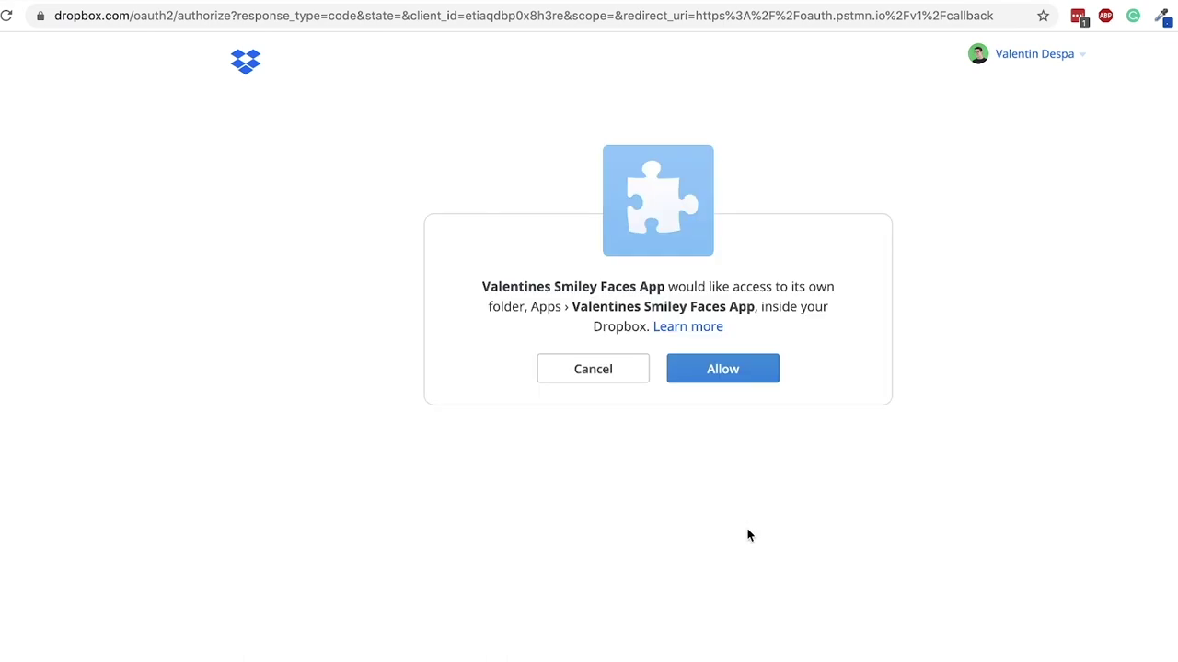
scroll(748, 535, up, 5)
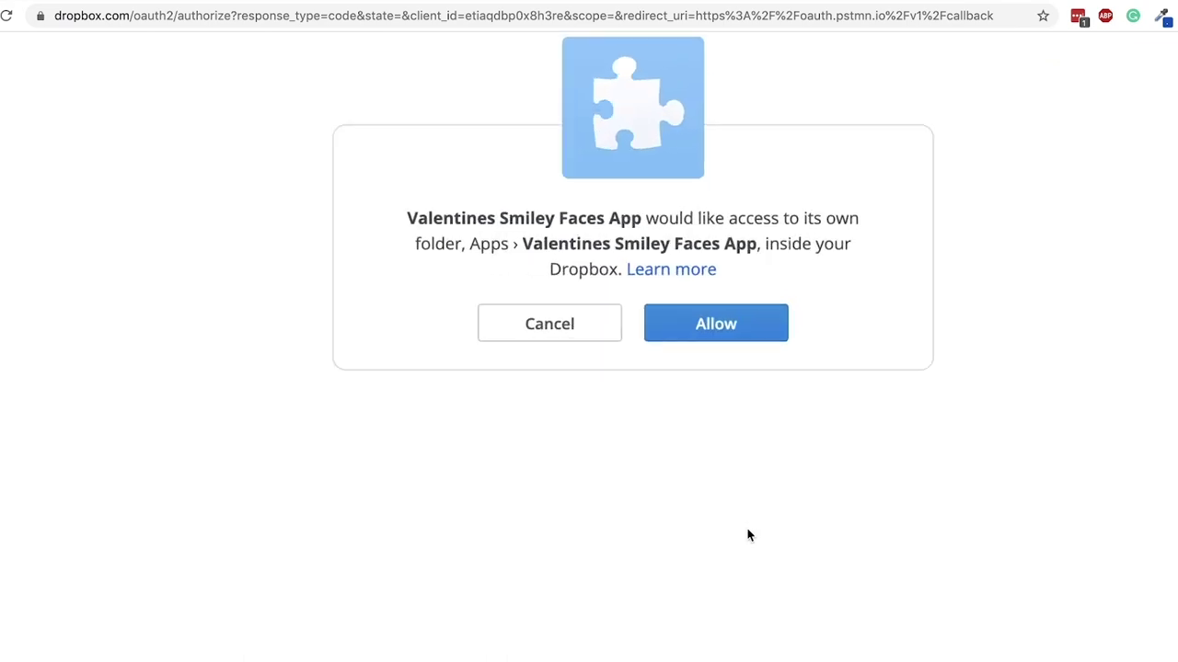
Step: Examine the user authentication (B) and authorization code (C) lines in the Authorization Code Flow diagram
scroll(748, 535, up, 4)
scroll(748, 535, left, 1)
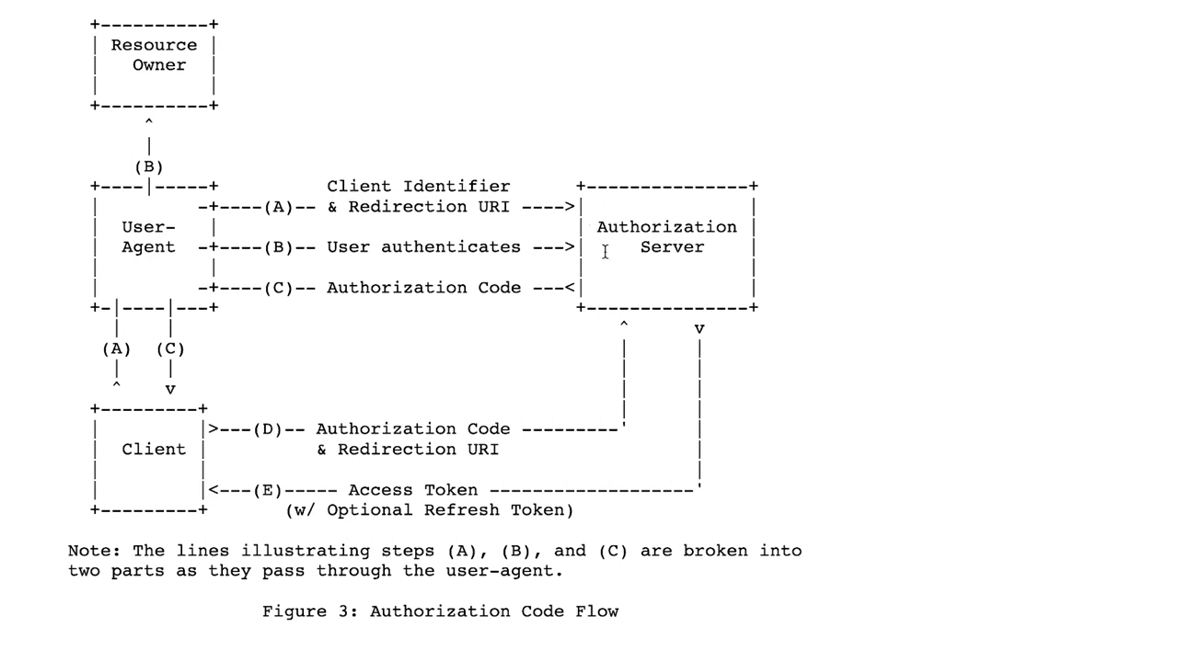
triple_click(419, 246)
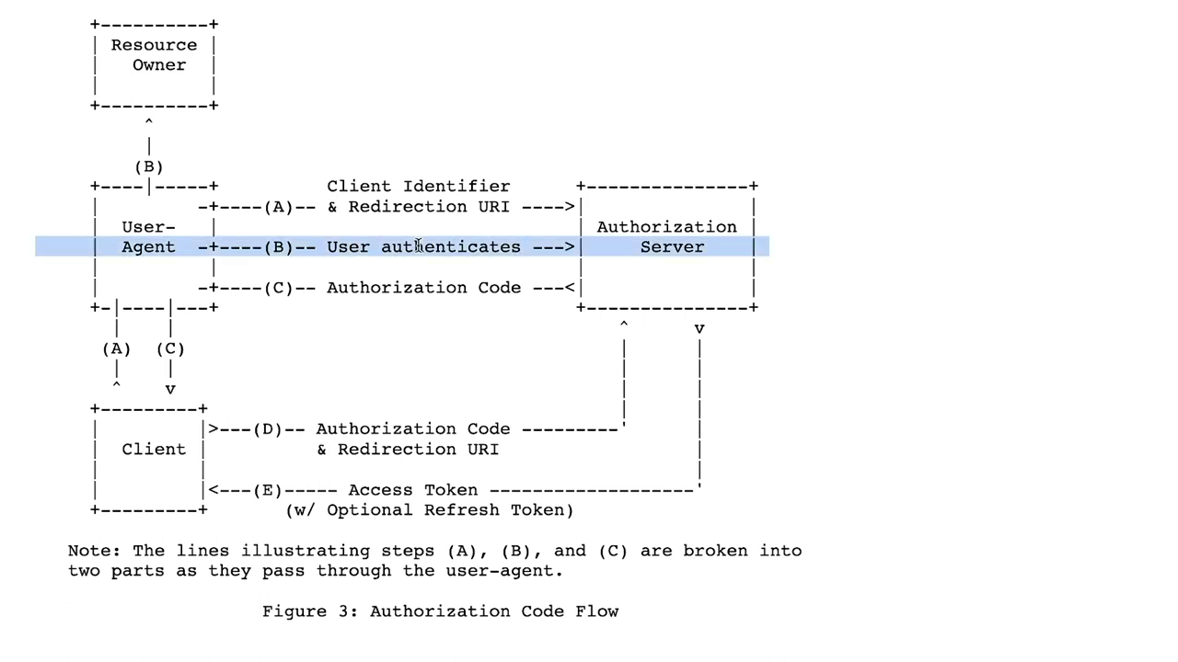
triple_click(434, 293)
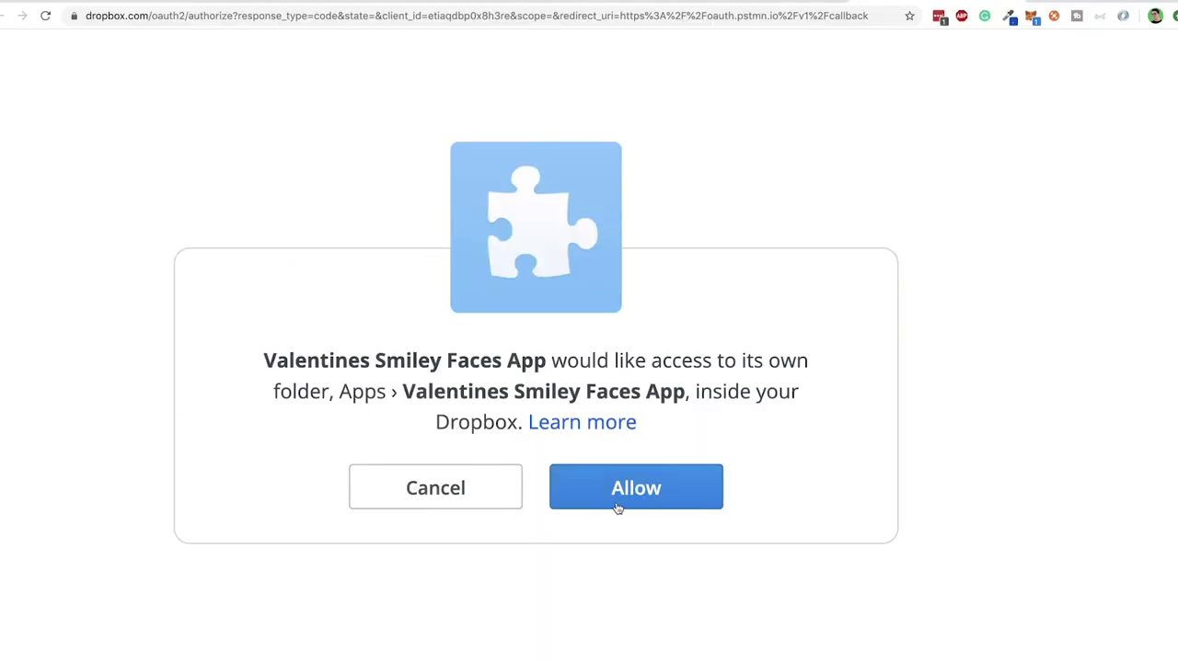
Step: Allow the app access to its Dropbox folder and copy the callback URL before letting the browser open Postman
click(649, 504)
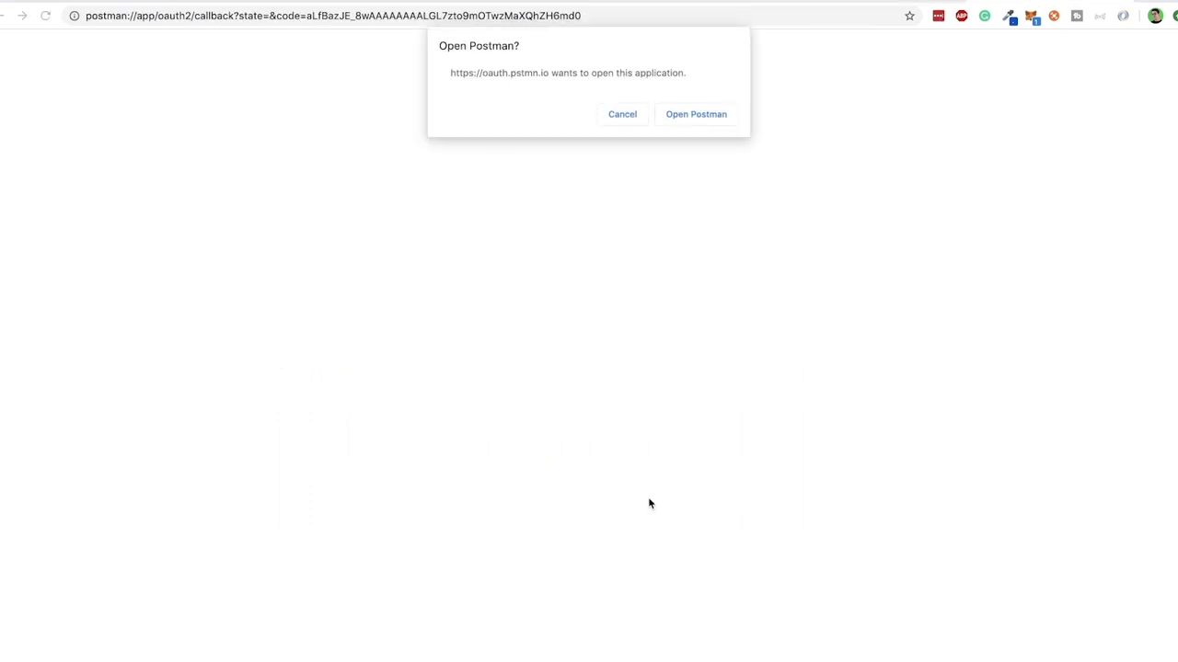
click(530, 18)
key(ctrl+c)
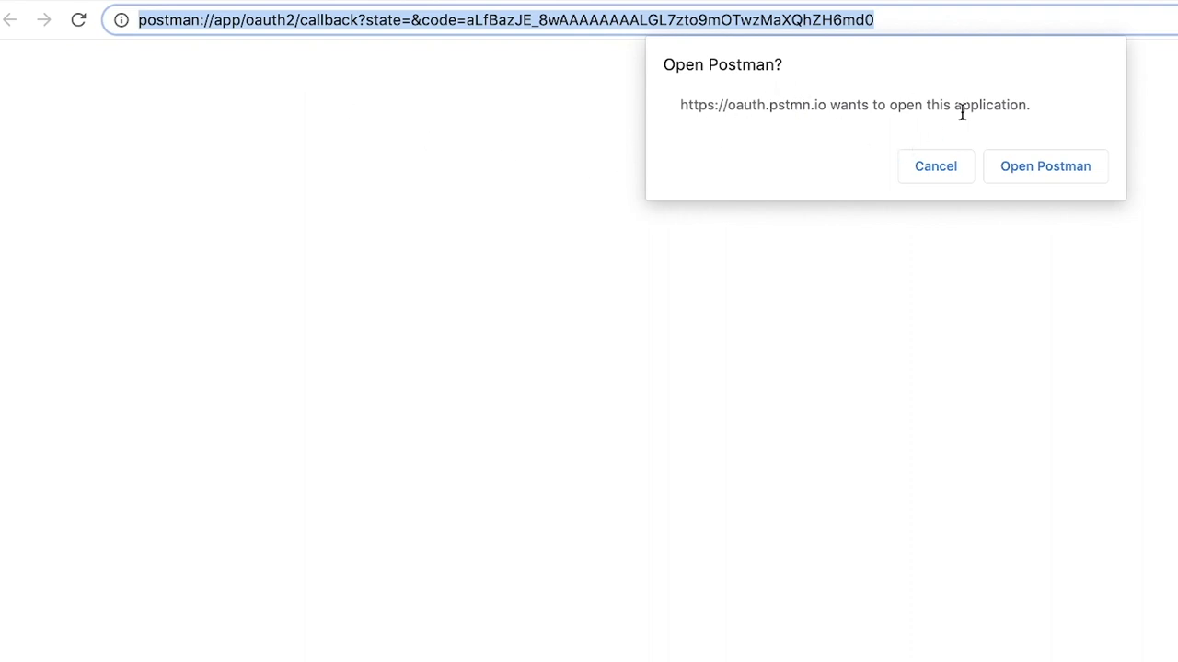
click(1045, 179)
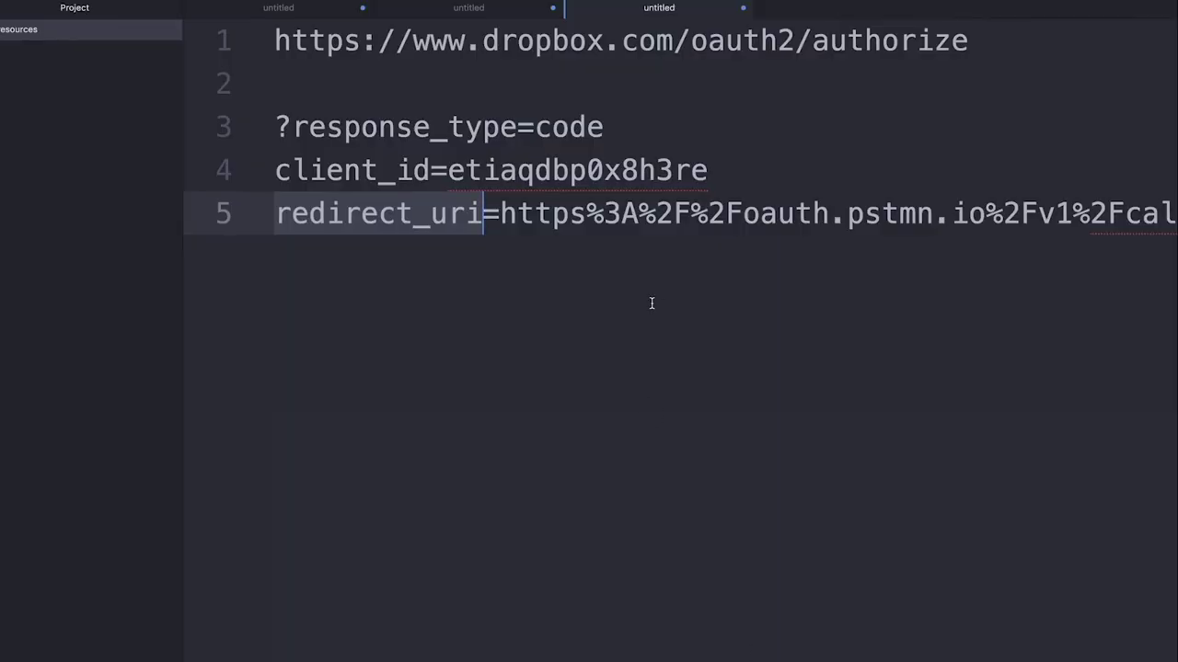
Step: In the text editor, paste the callback URL containing the authorization code below redirect_uri, separated by two blank lines
click(651, 304)
key(Up)
key(Down)
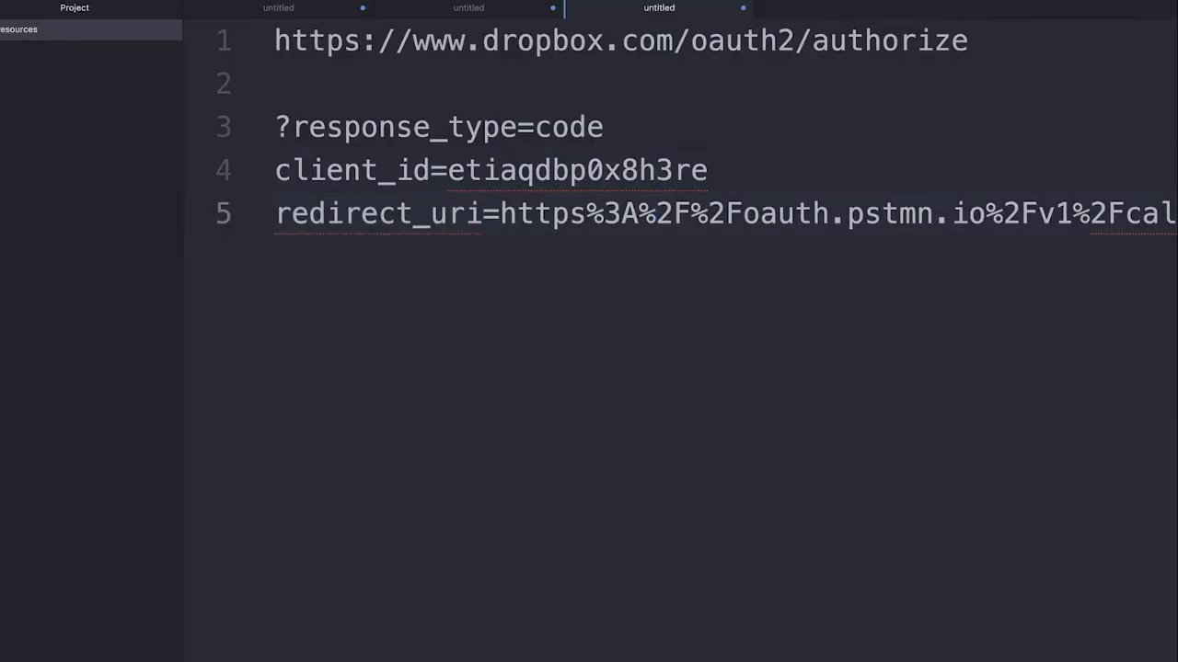
key(End)
key(Return)
key(Return)
key(Return)
key(ctrl+v)
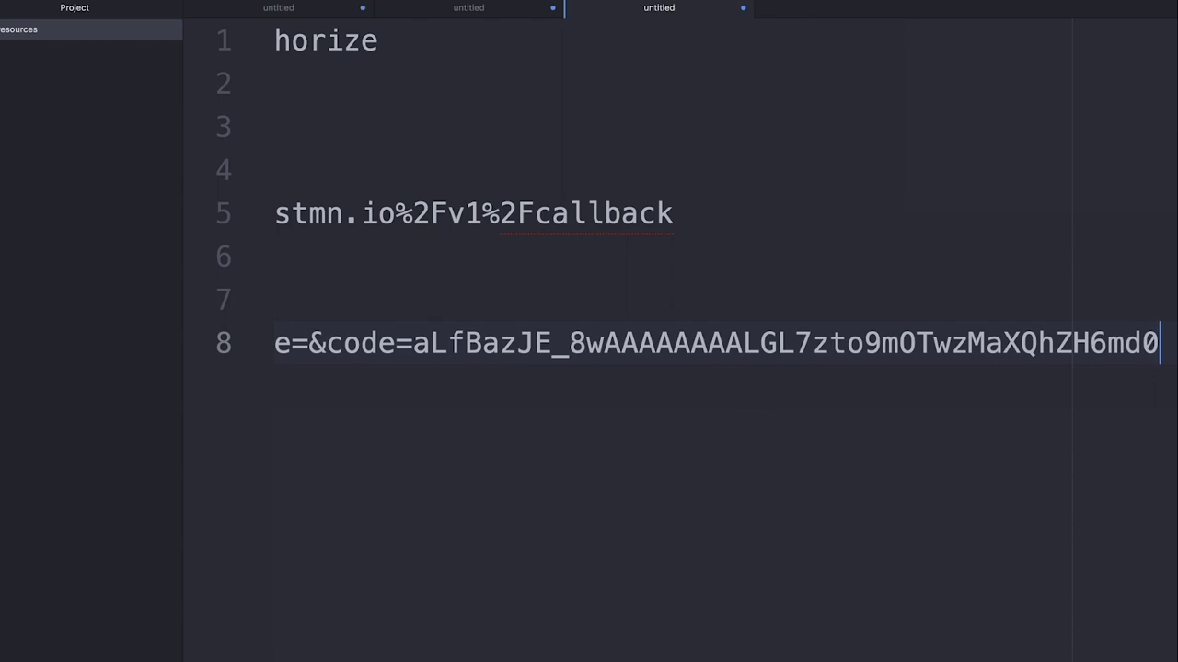
key(Home)
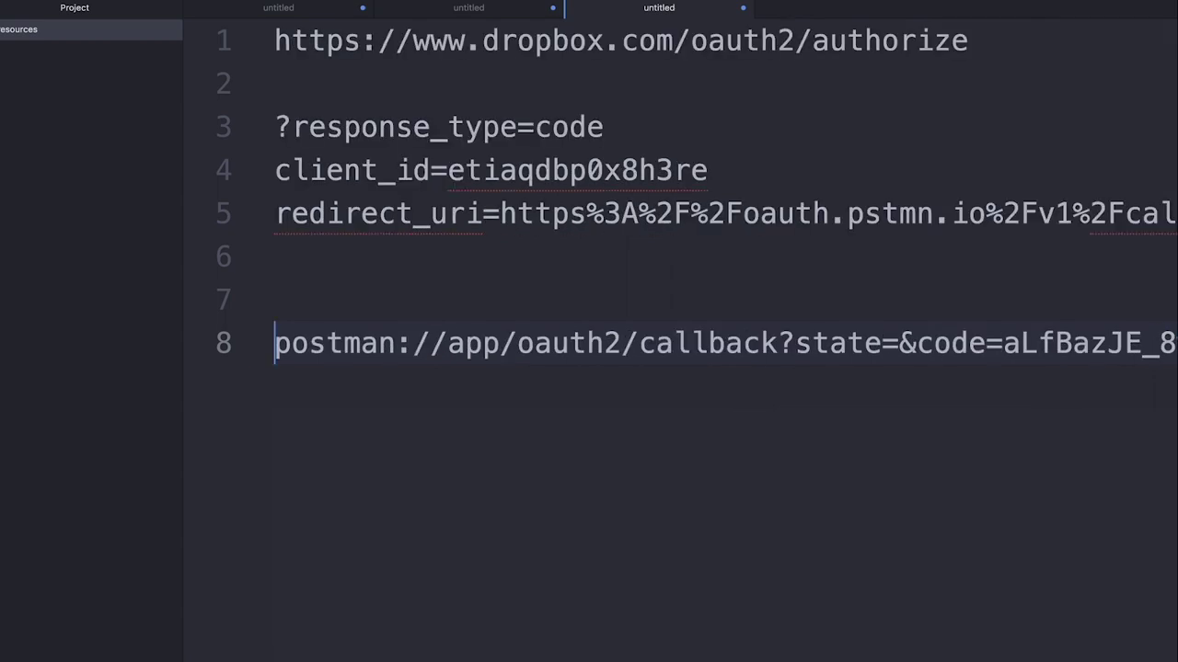
Step: Examine the callback path and the value of the code parameter in the pasted callback URL
double_click(717, 344)
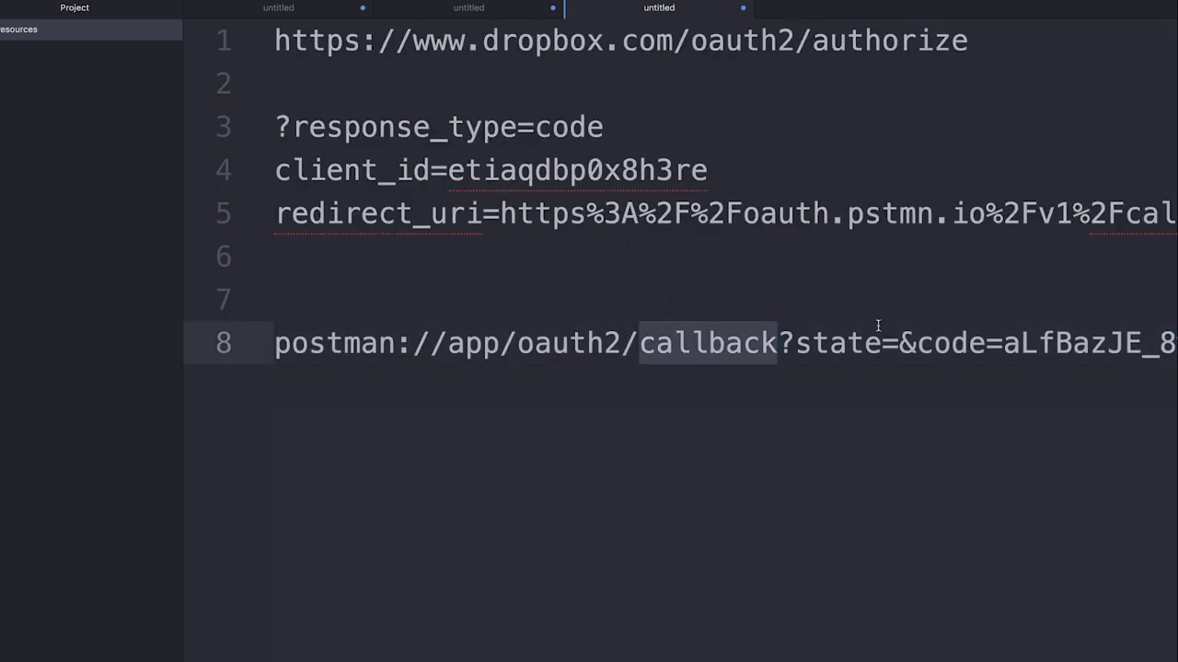
scroll(877, 325, right, 2)
scroll(878, 324, right, 20)
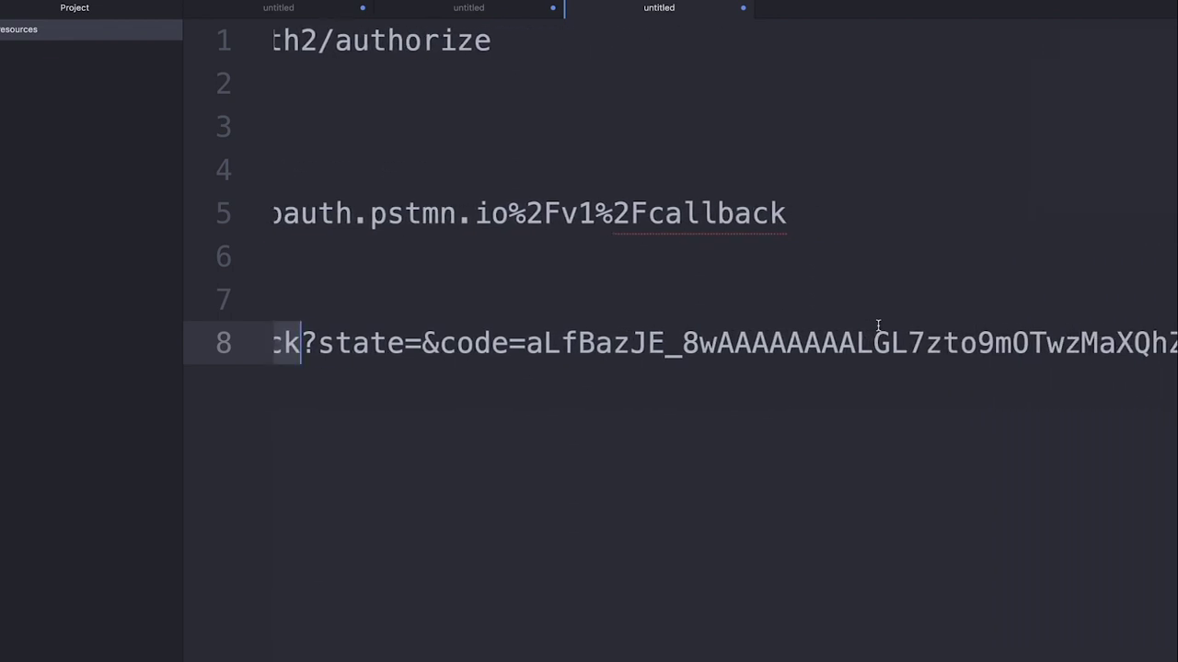
click(457, 343)
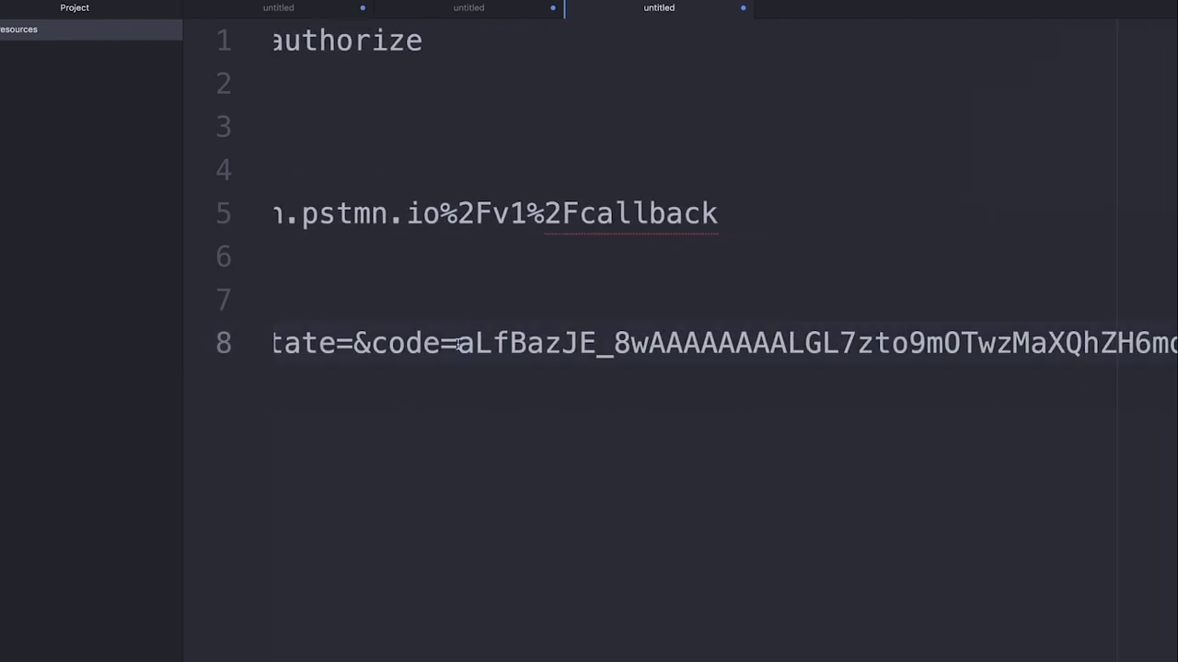
key(shift+End)
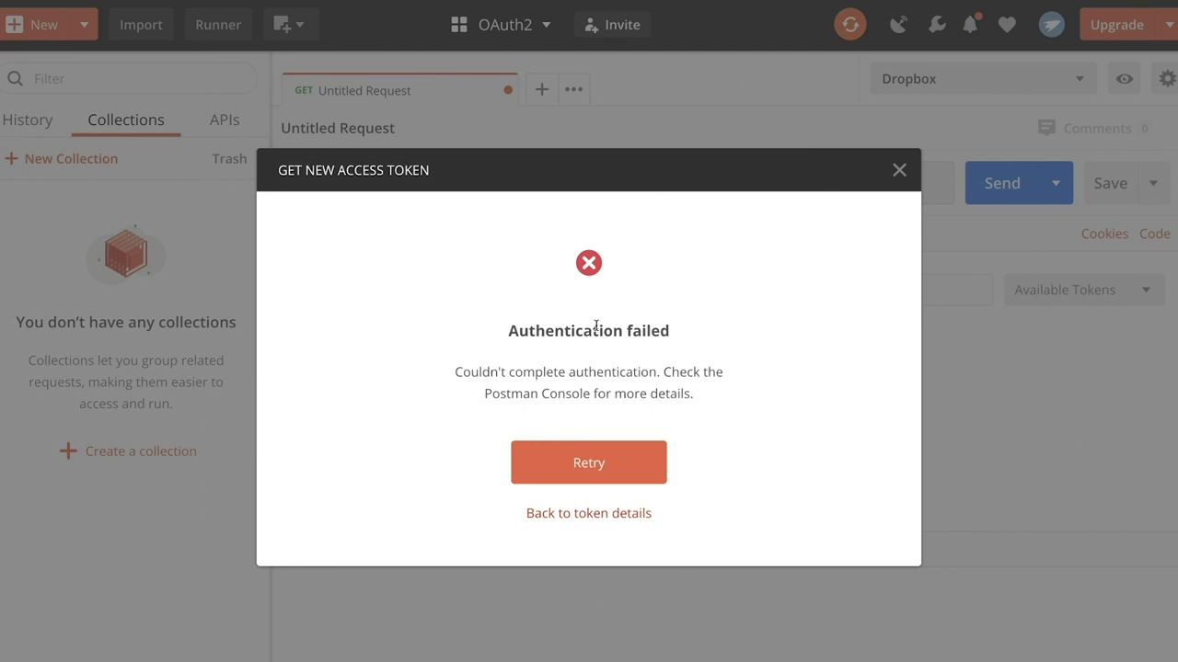
Step: In Postman, dismiss the authentication result and the access token dialog, and open the Postman Console
click(901, 172)
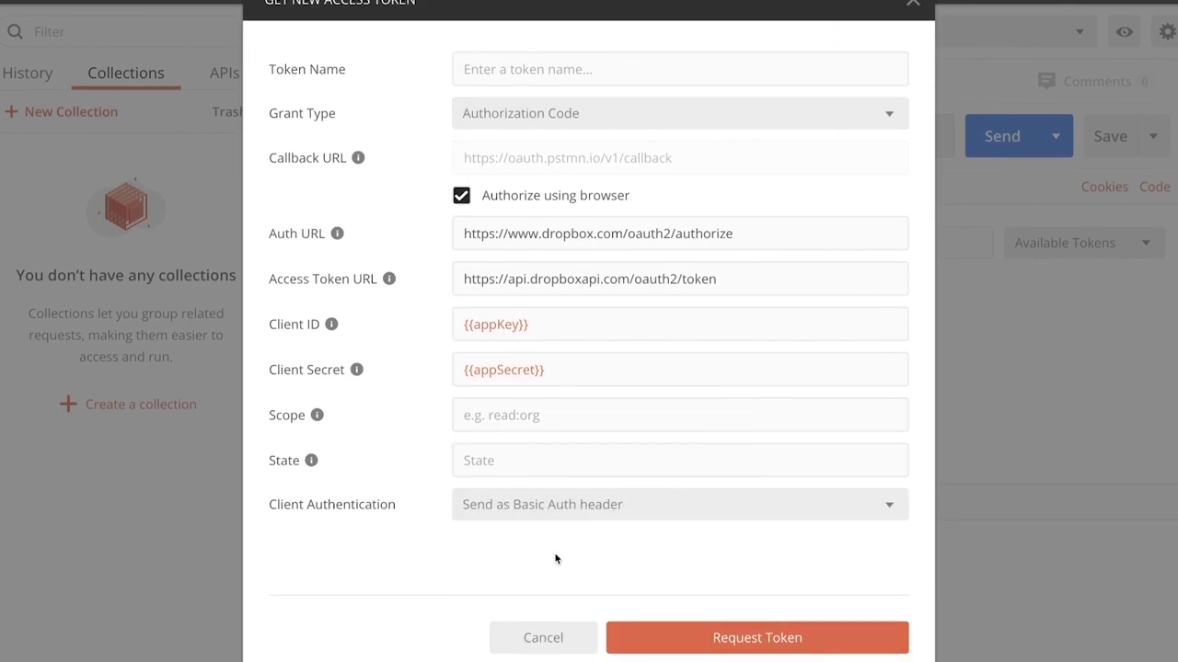
click(559, 638)
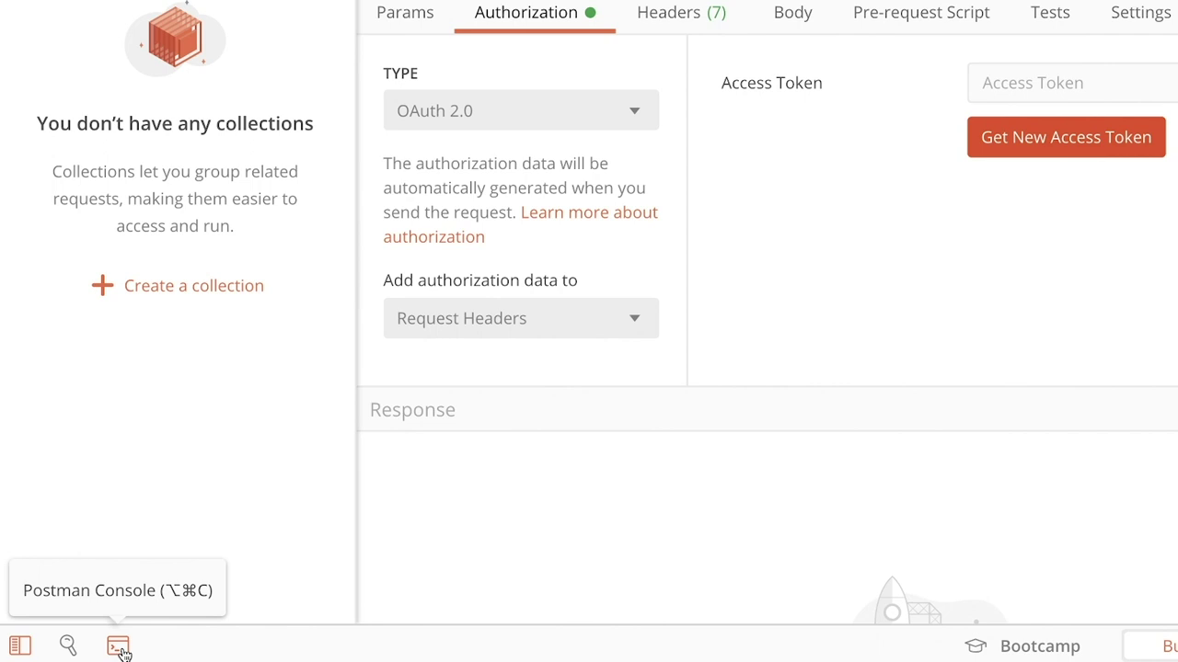
click(120, 648)
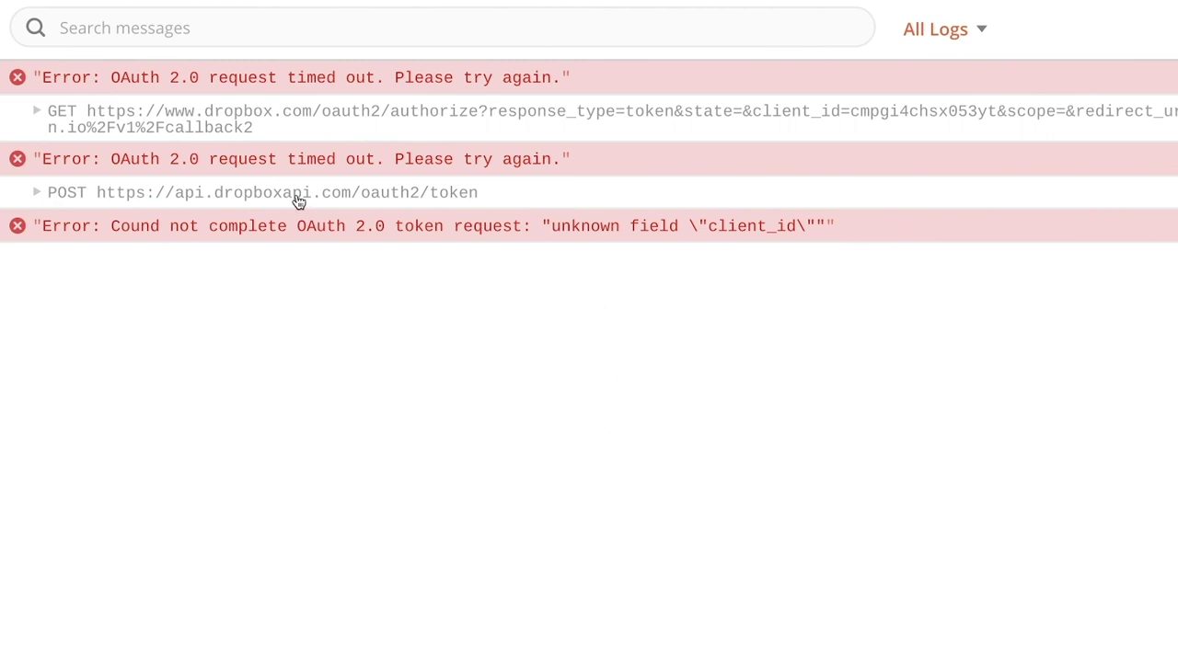
Step: Expand the POST request to the oauth2/token endpoint and examine its request headers and request body
click(38, 196)
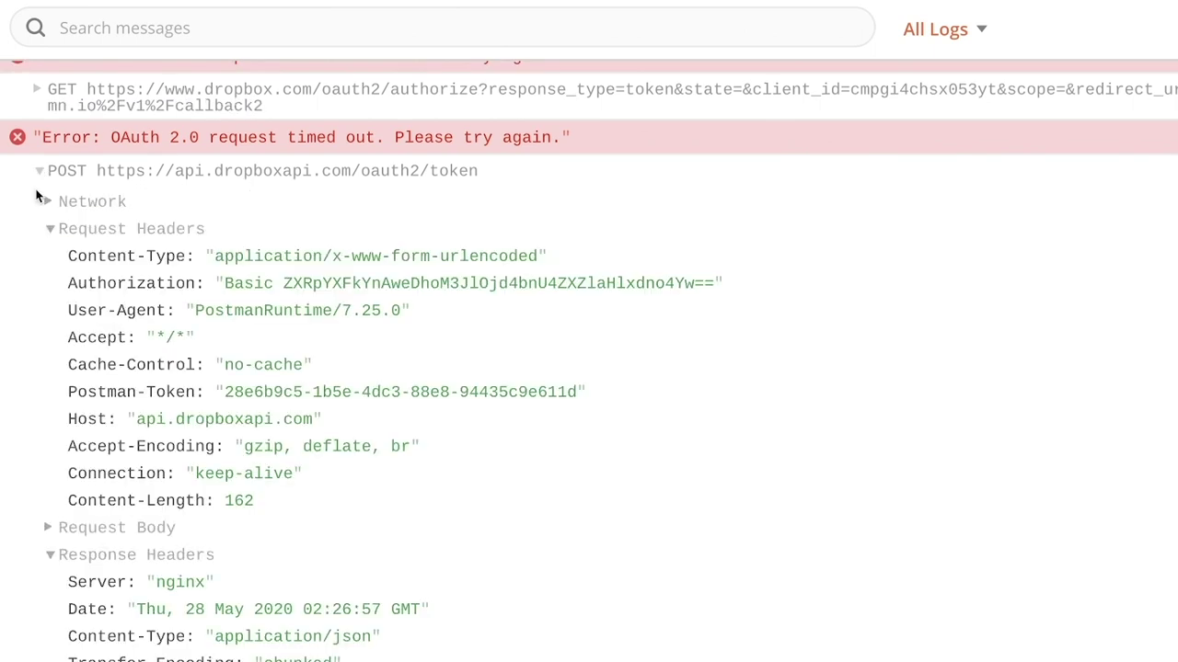
scroll(175, 354, down, 1)
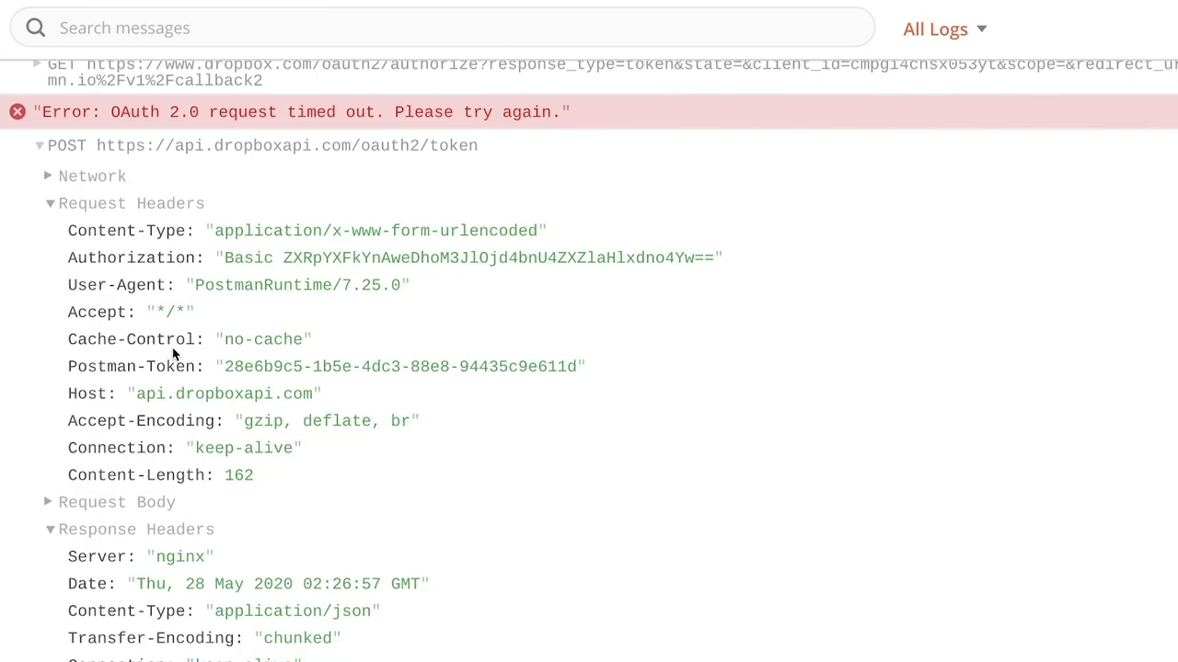
click(47, 502)
scroll(129, 550, down, 1)
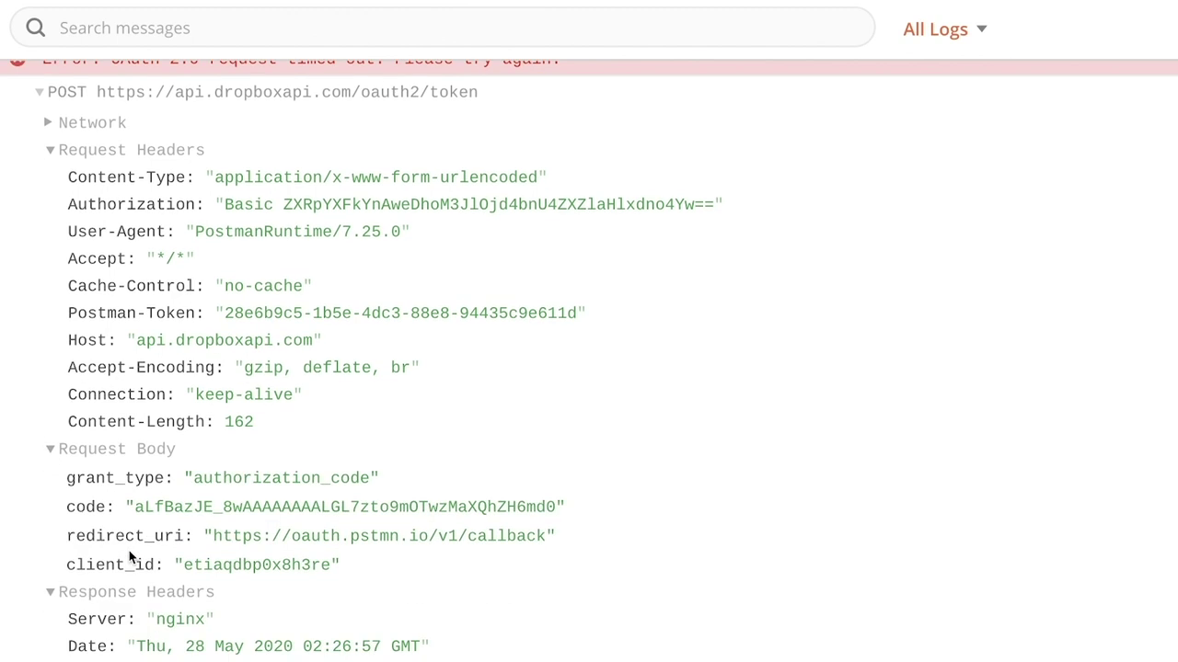
scroll(166, 527, down, 1)
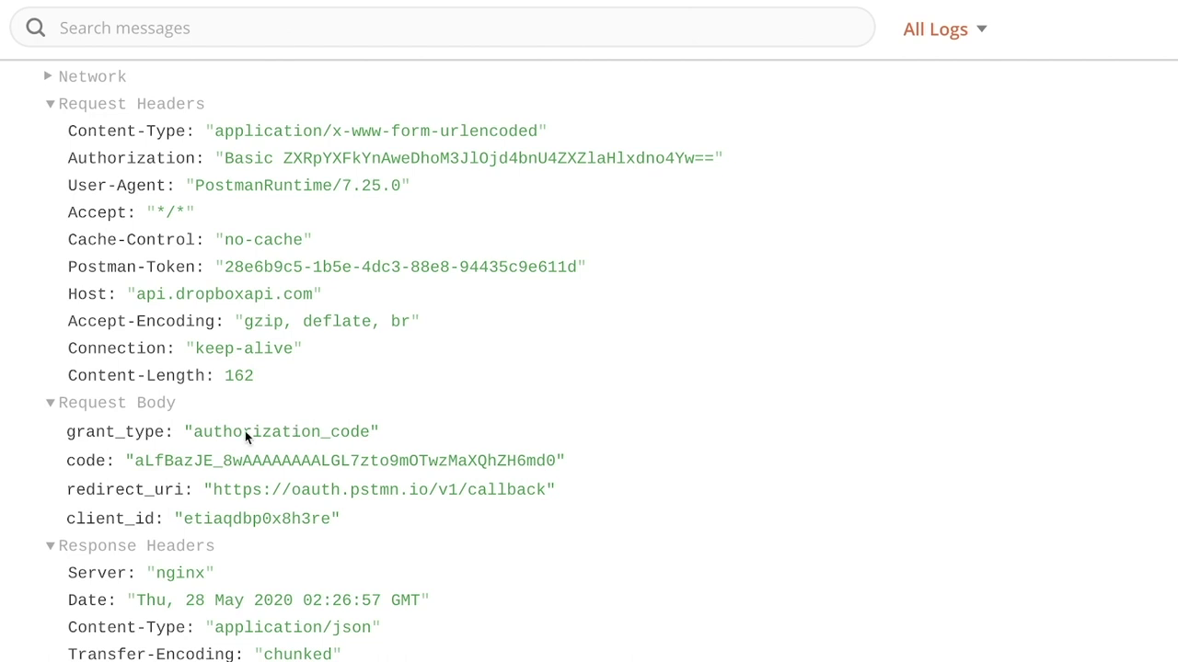
scroll(276, 396, up, 1)
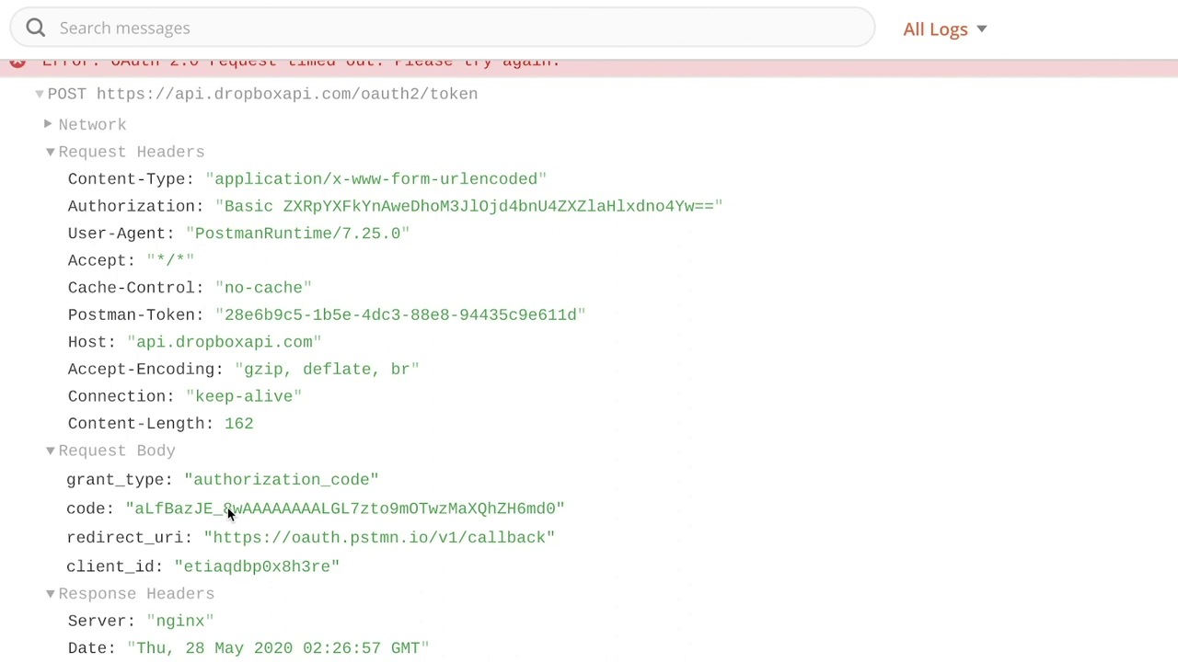
Step: Examine the token request's response headers and the error message logged below them
scroll(228, 510, up, 1)
scroll(229, 512, down, 2)
scroll(229, 515, down, 5)
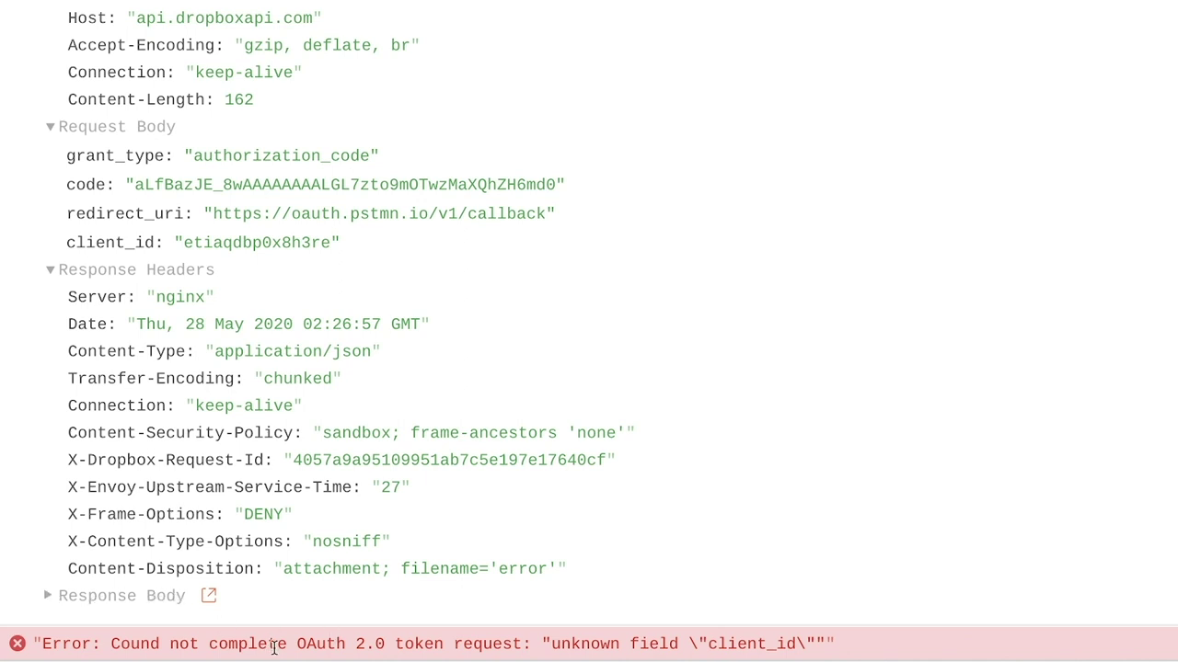
triple_click(158, 644)
click(228, 644)
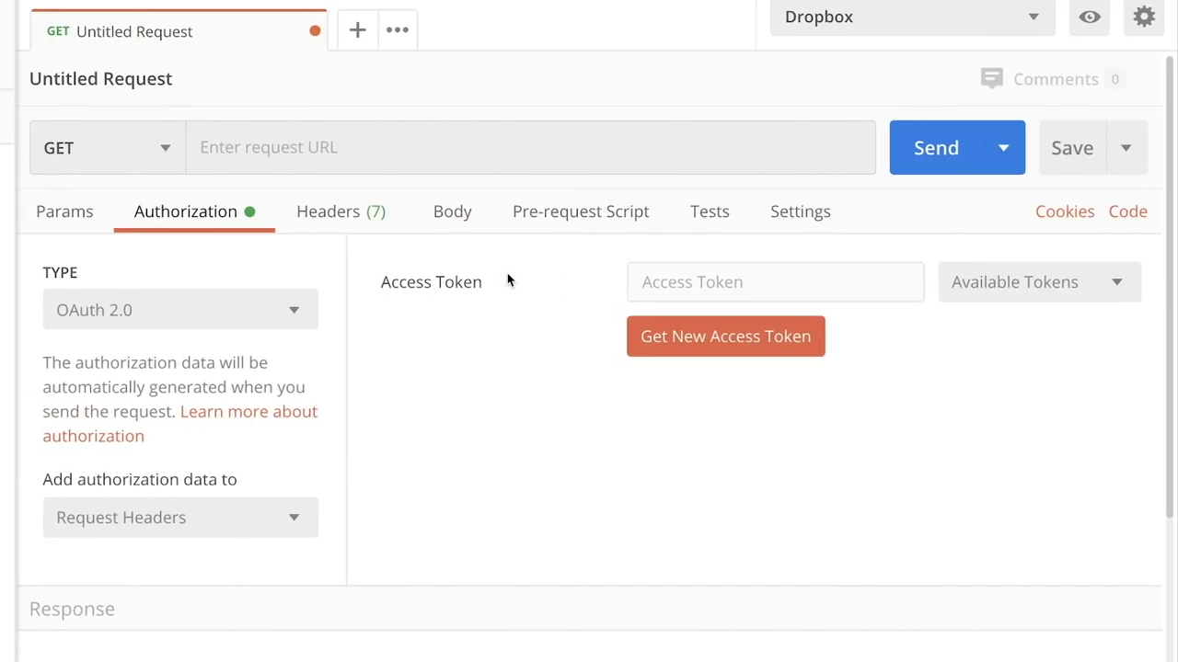
Step: Reopen the new access token details and set Client Authentication to Send client credentials in body
click(690, 344)
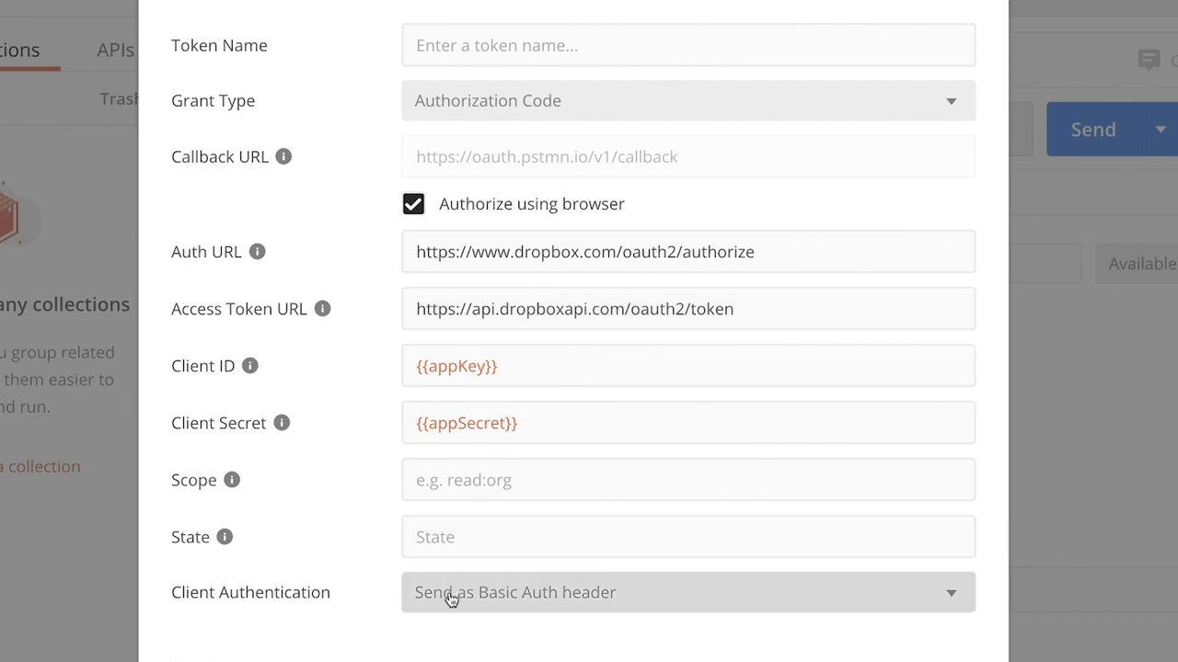
click(513, 607)
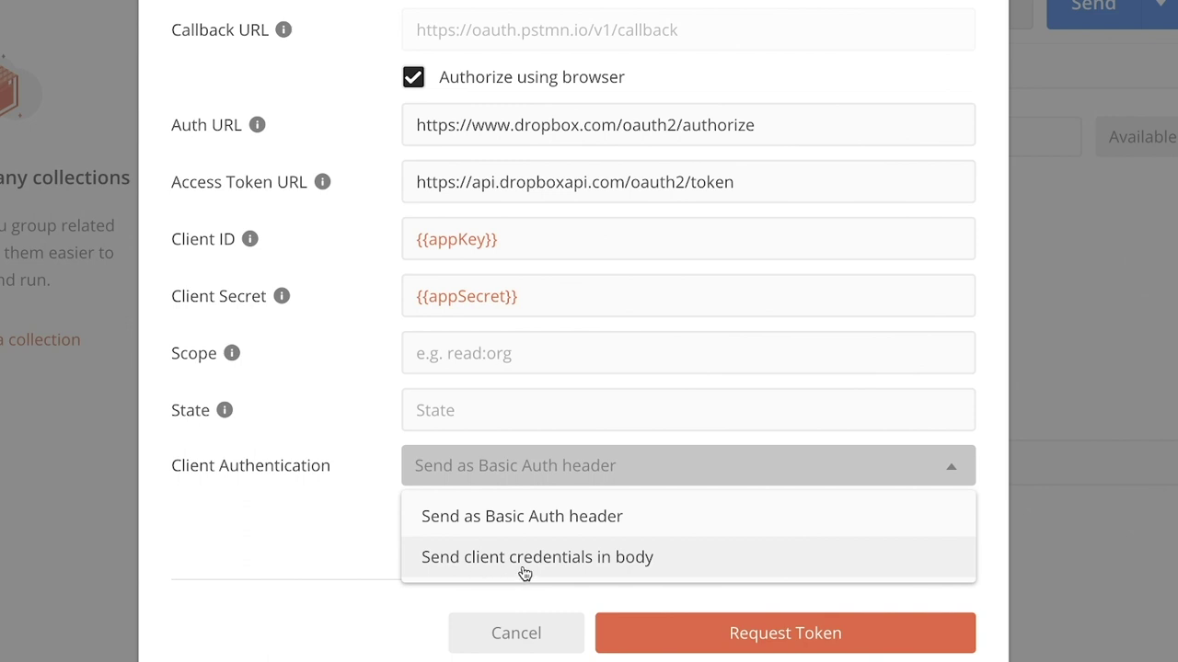
click(722, 570)
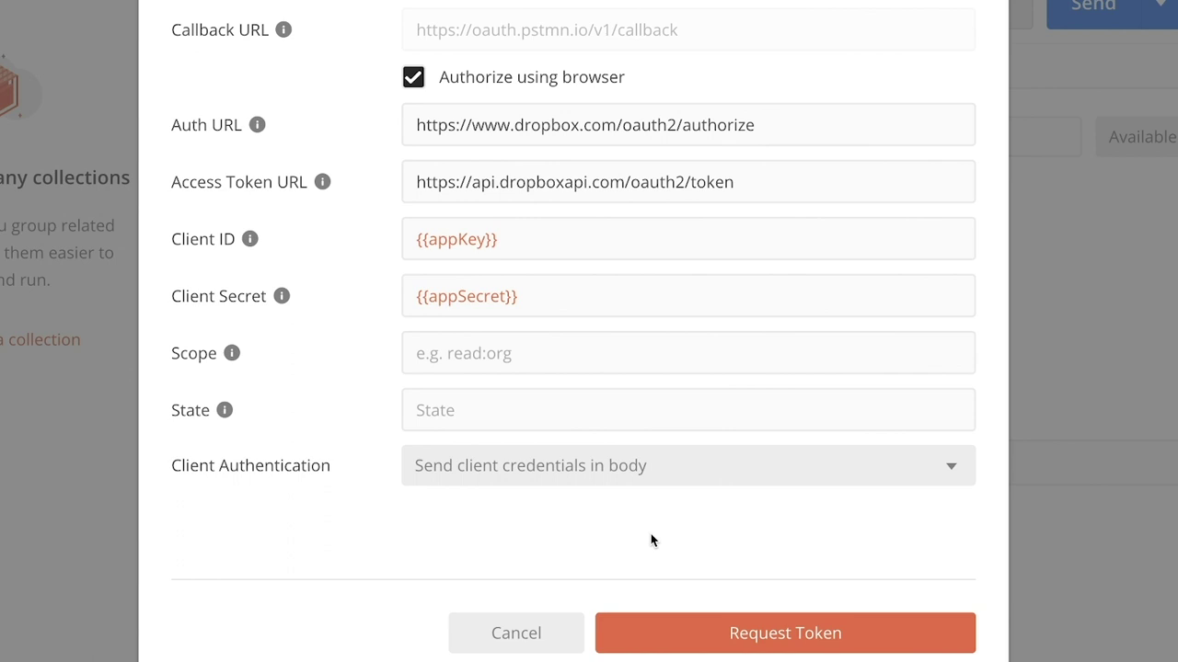
Step: Request the token again, authorize the app in Dropbox and let the browser open Postman
click(759, 651)
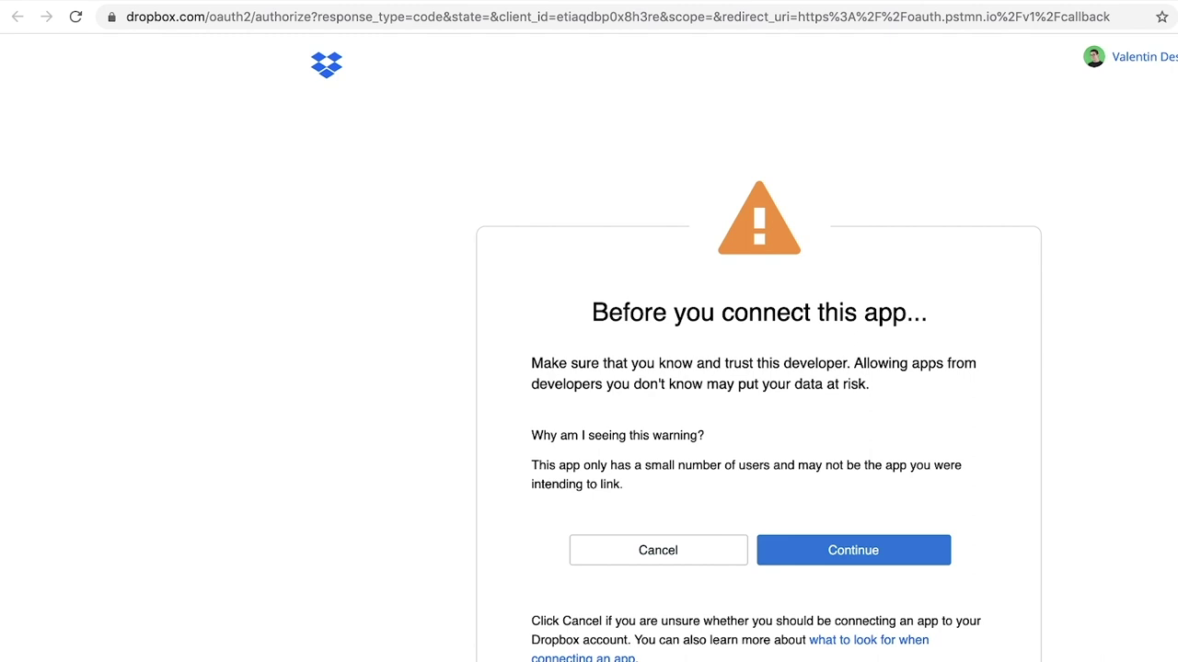
click(859, 550)
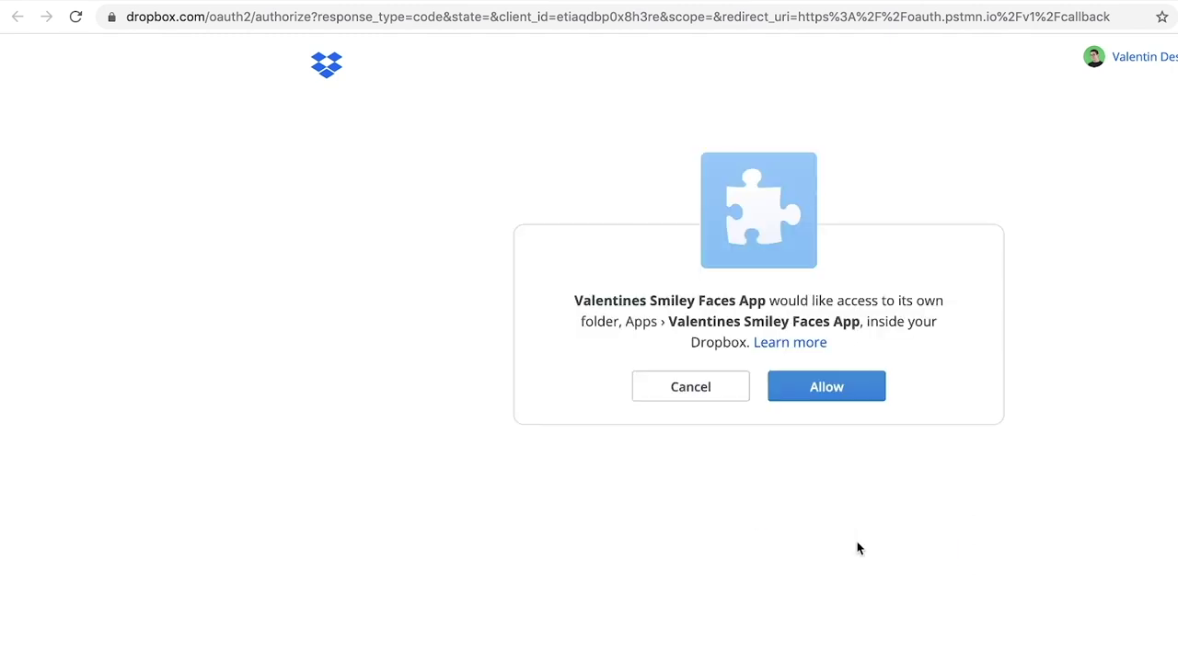
click(835, 388)
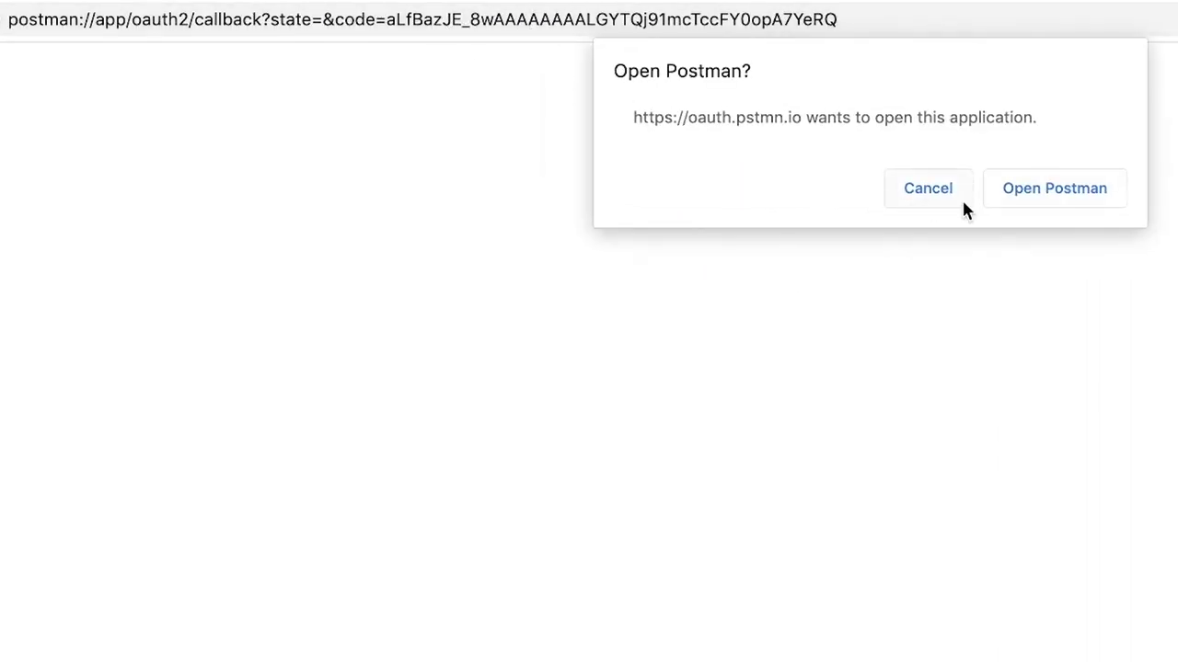
click(1039, 197)
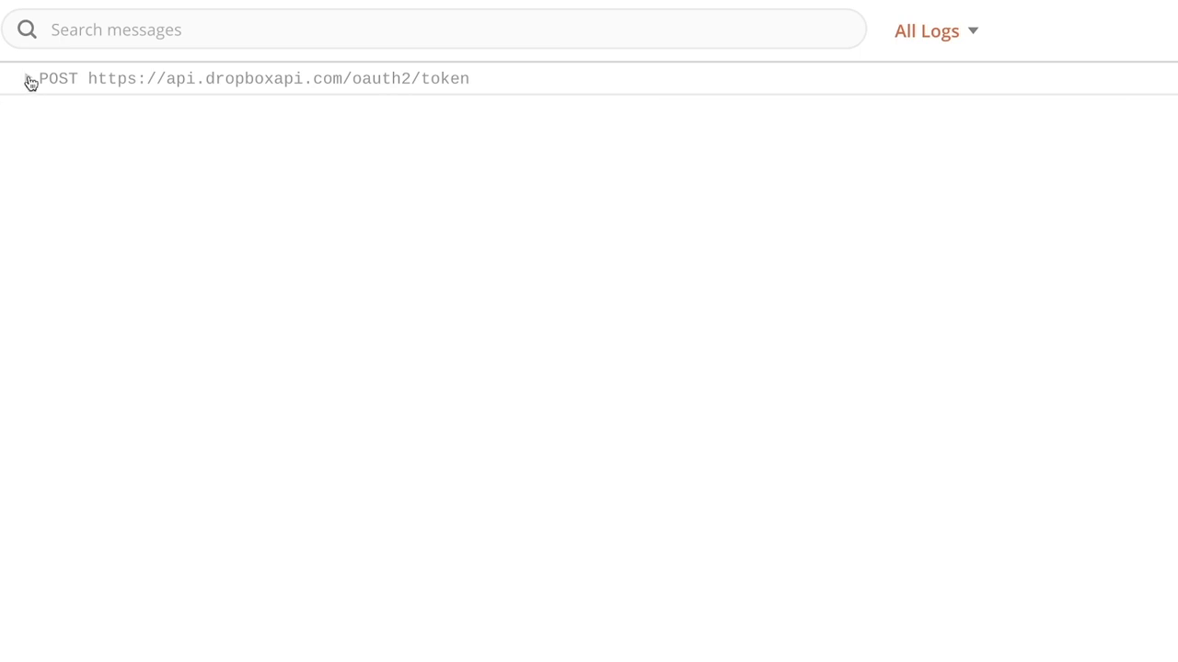
Step: Expand the oauth2/token request, examine the grant type and code in its request body, and copy the authorization code
click(28, 82)
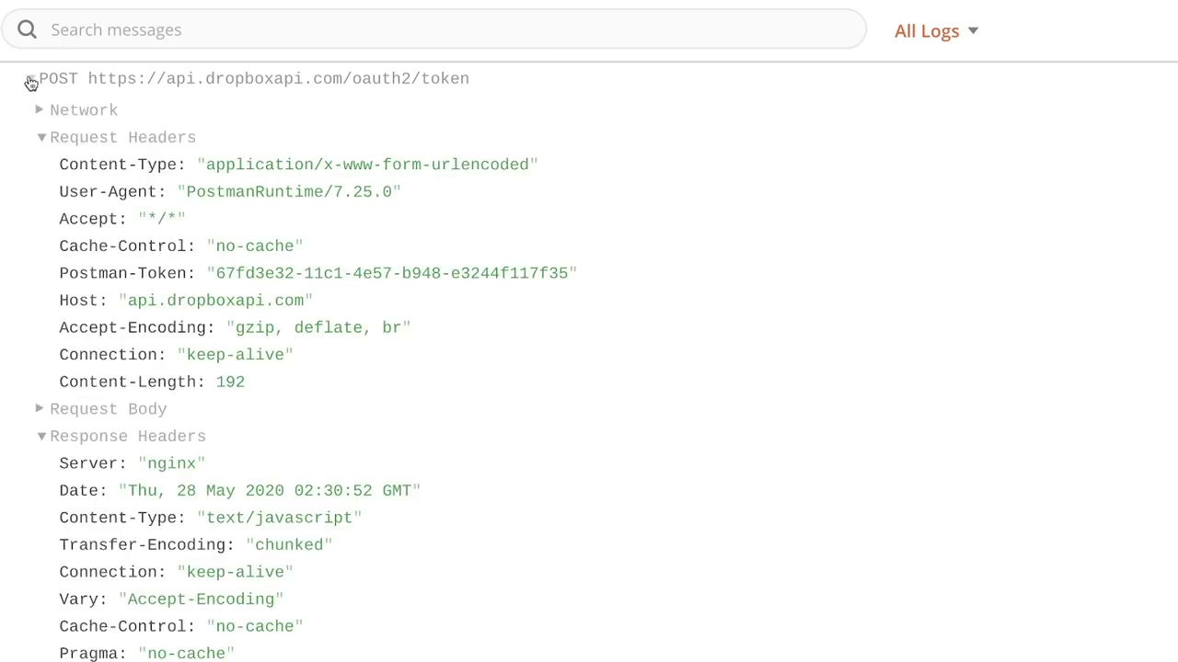
click(38, 412)
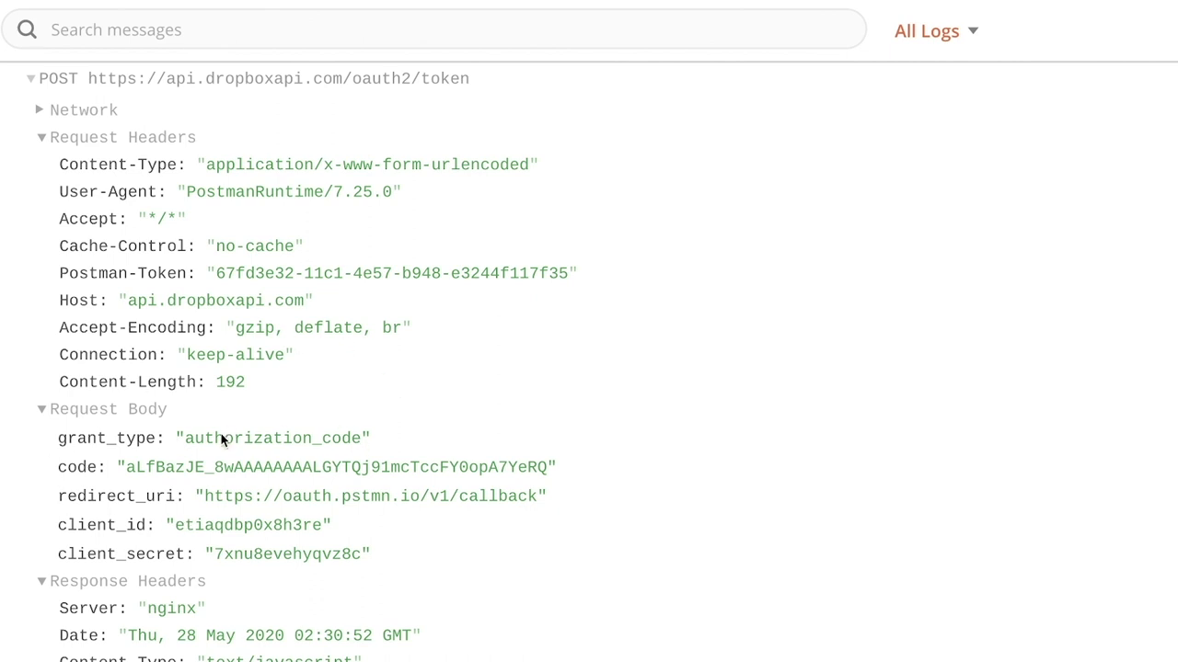
triple_click(112, 440)
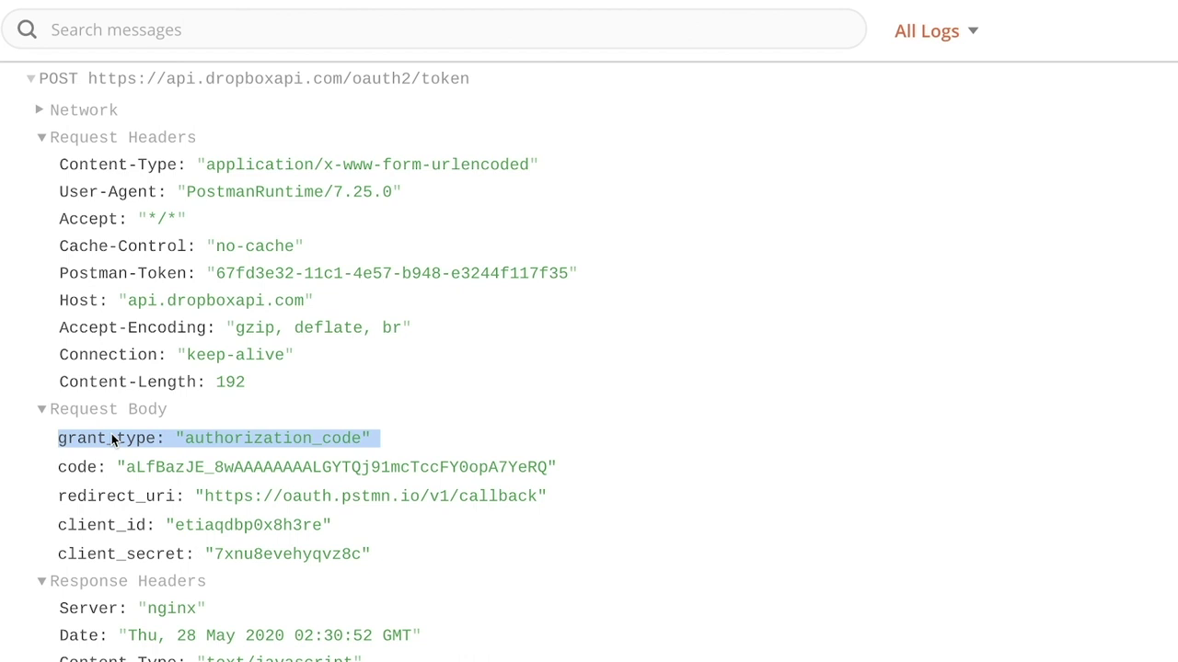
triple_click(85, 469)
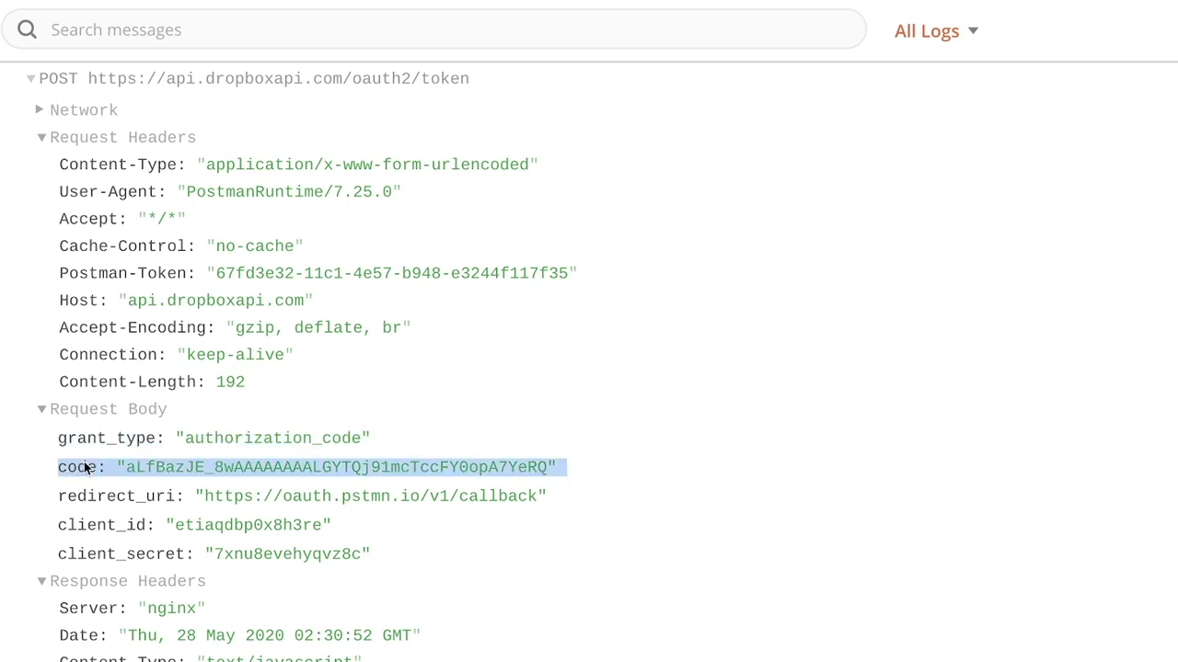
double_click(172, 472)
key(super+c)
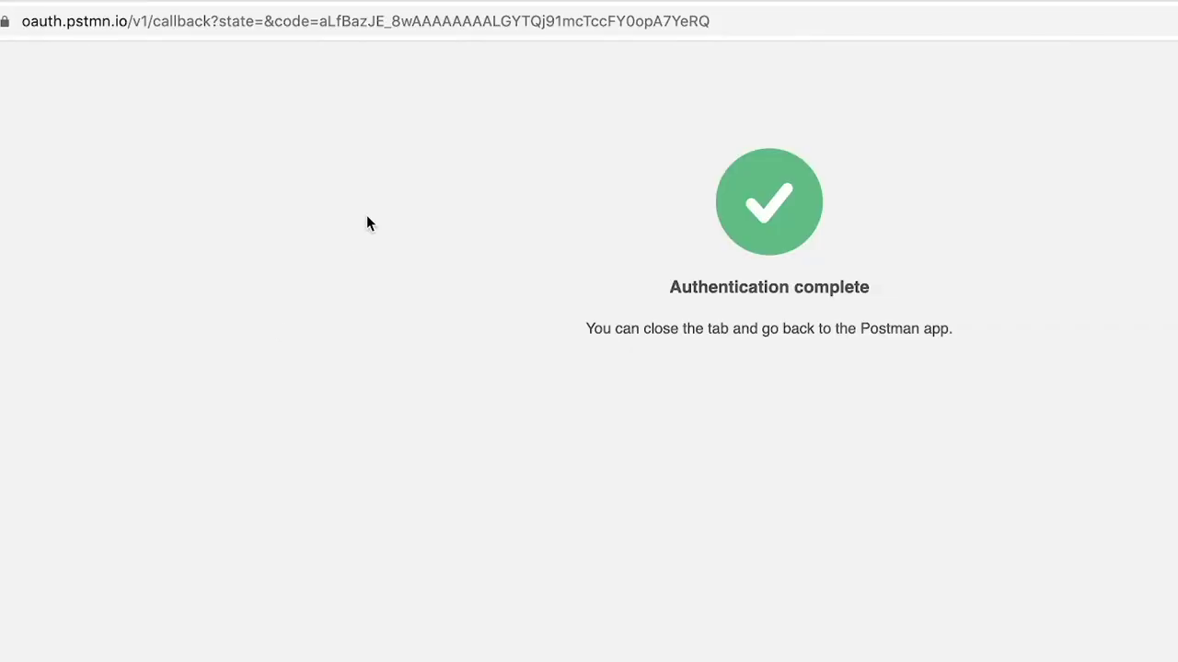
Step: Paste the authorization code after the browser's callback URL to compare both codes, and examine the rest of the logged token request
click(723, 15)
click(761, 21)
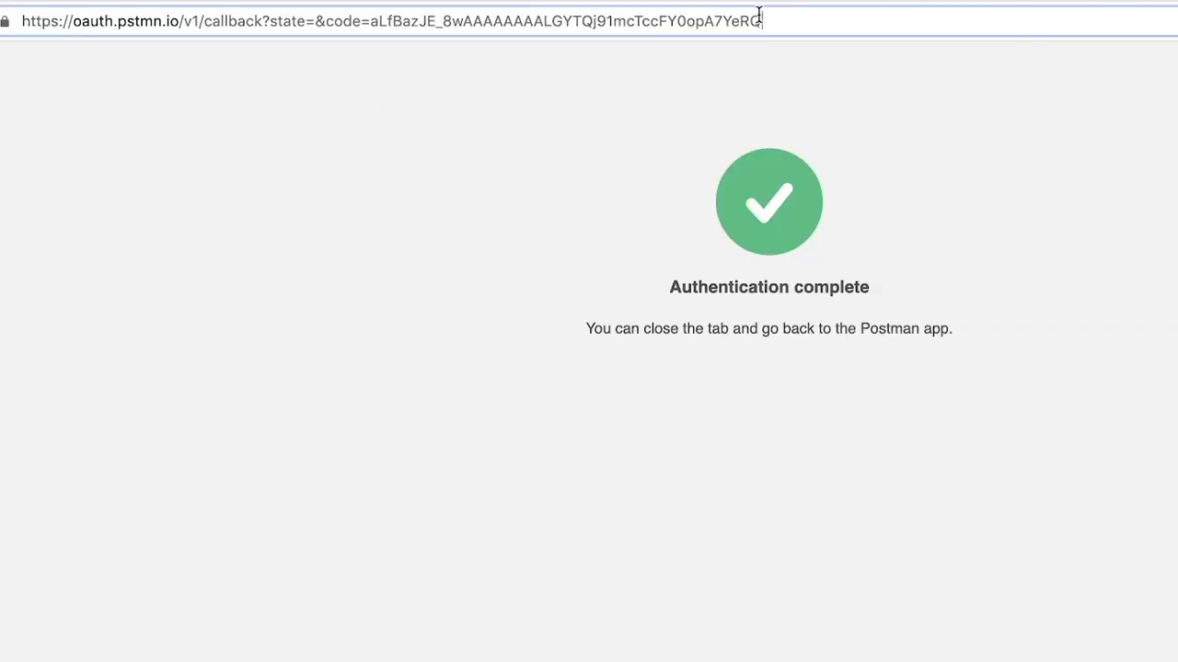
text(//)
key(super+v)
click(451, 195)
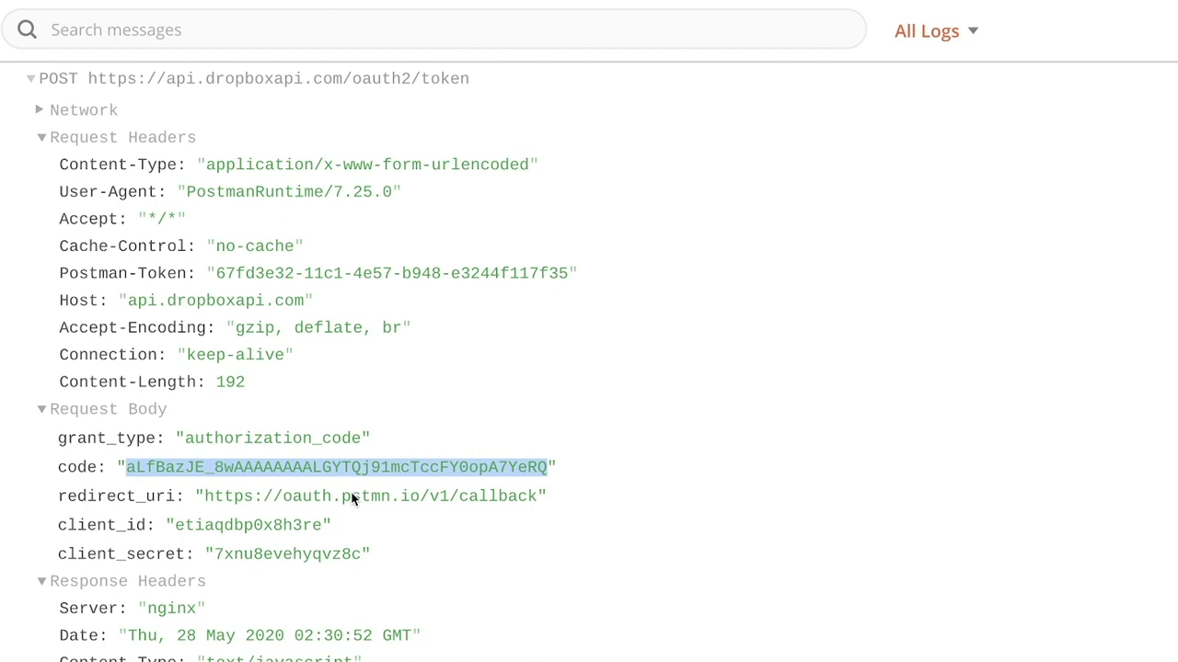
scroll(331, 469, down, 1)
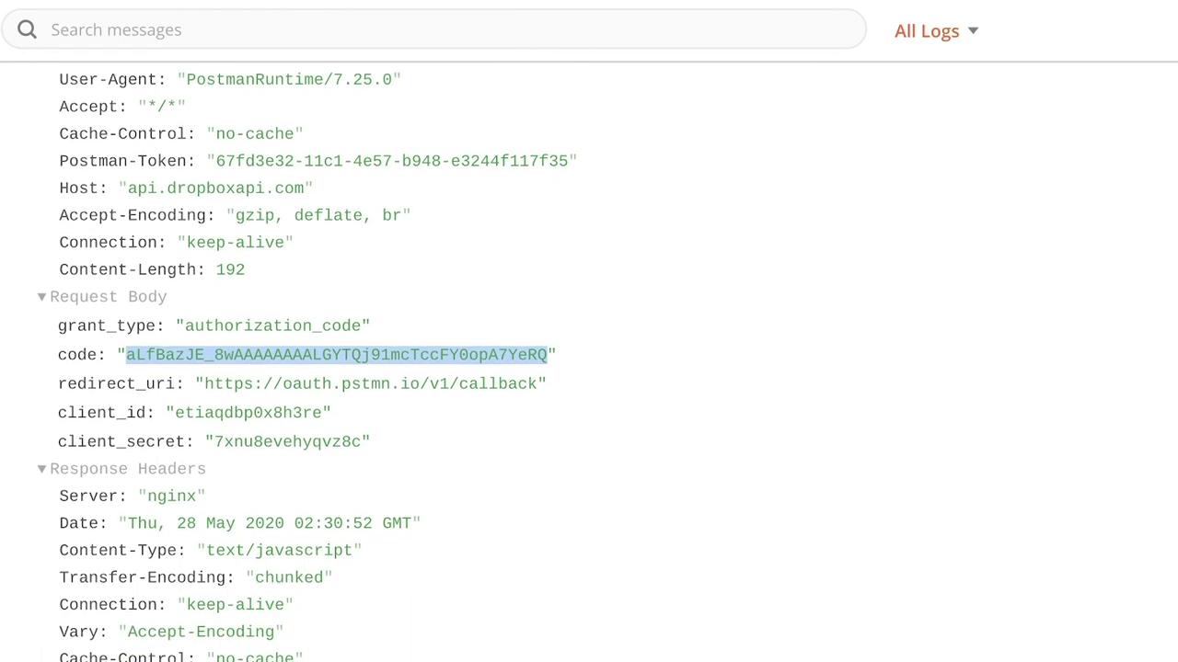
scroll(331, 368, down, 1)
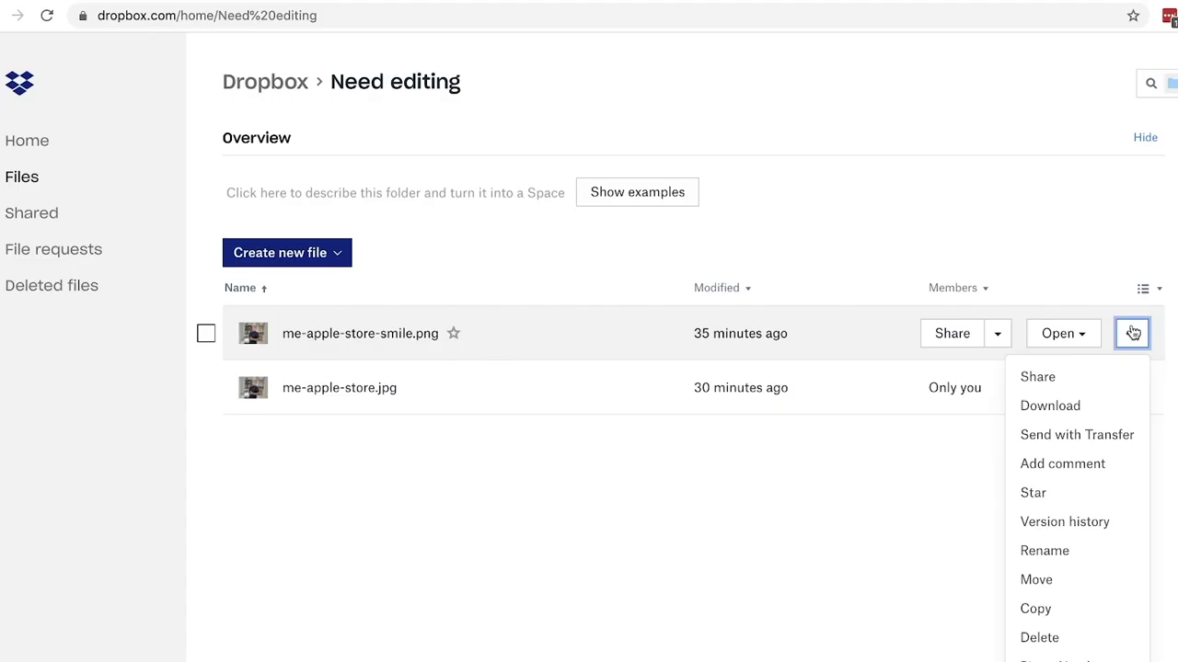
Step: Move me-apple-store.jpg from the Need editing folder to Apps > Valentines Smiley Faces App in Dropbox
click(880, 454)
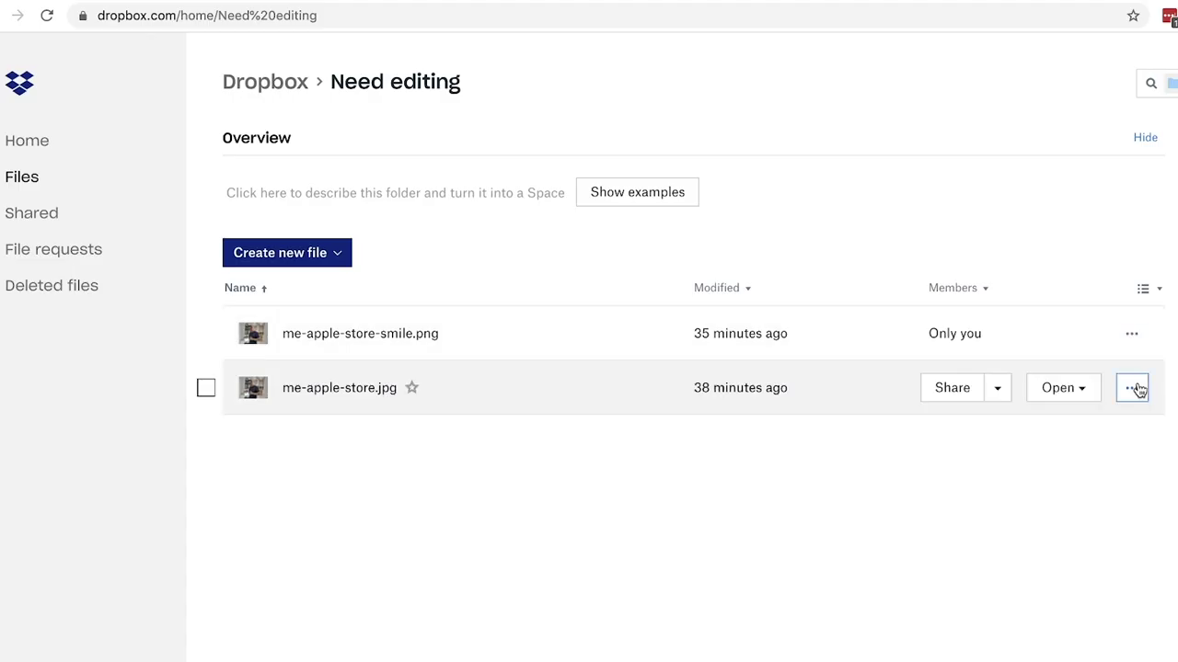
click(1136, 388)
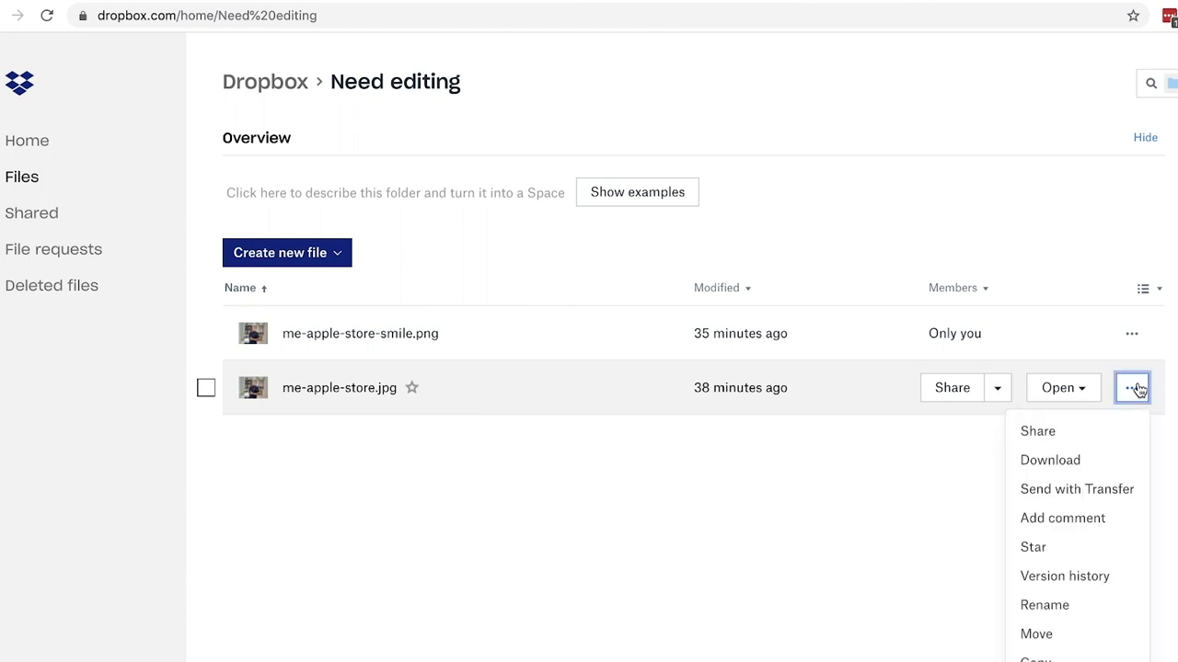
click(1034, 642)
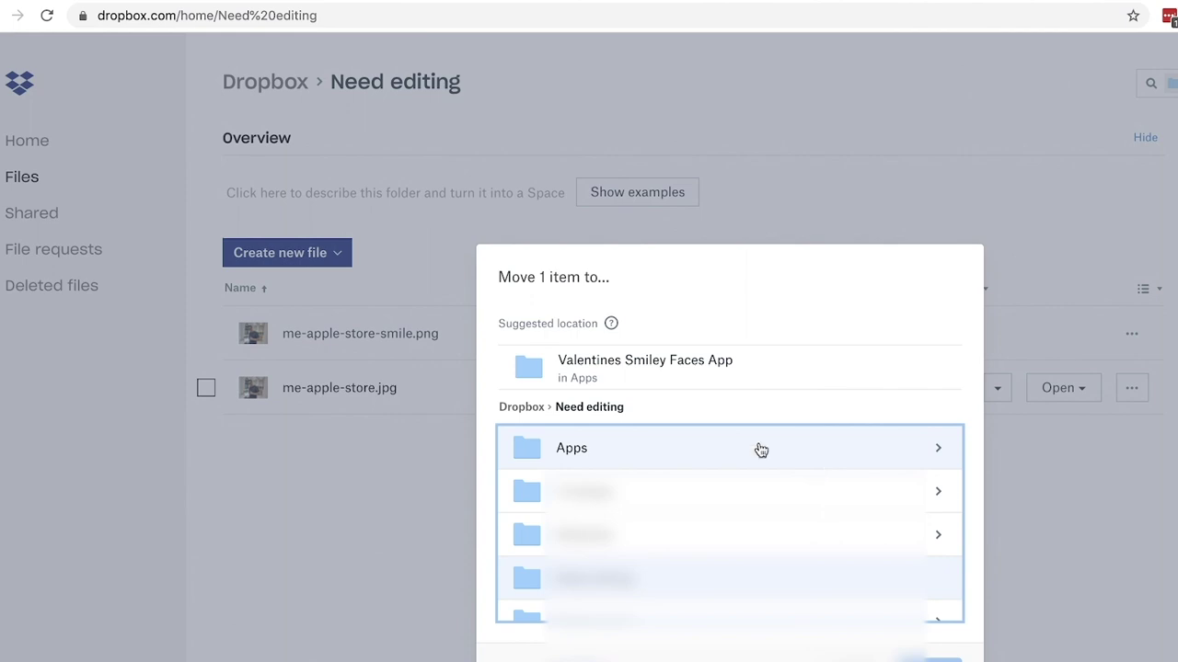
double_click(761, 450)
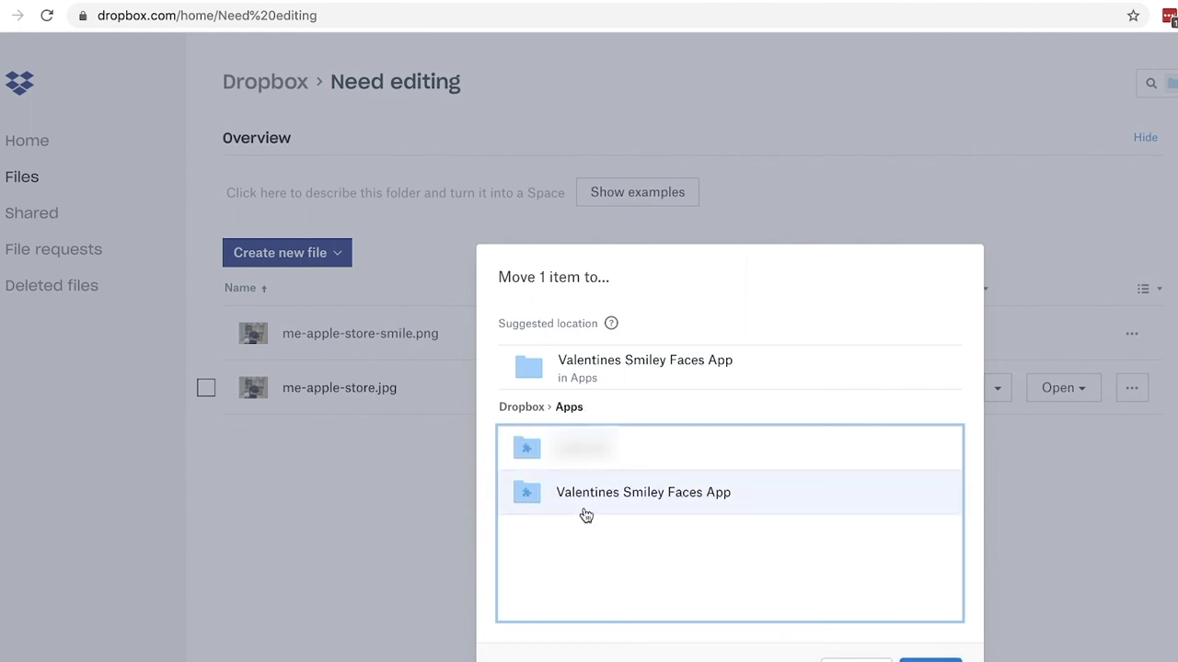
click(672, 513)
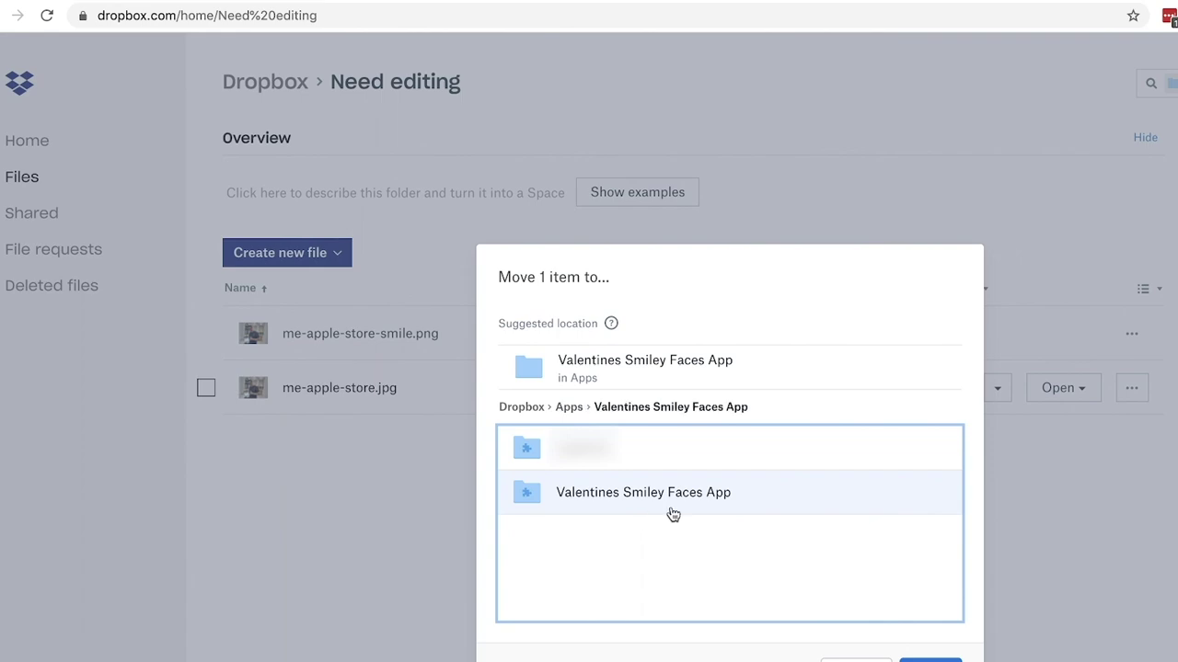
click(929, 629)
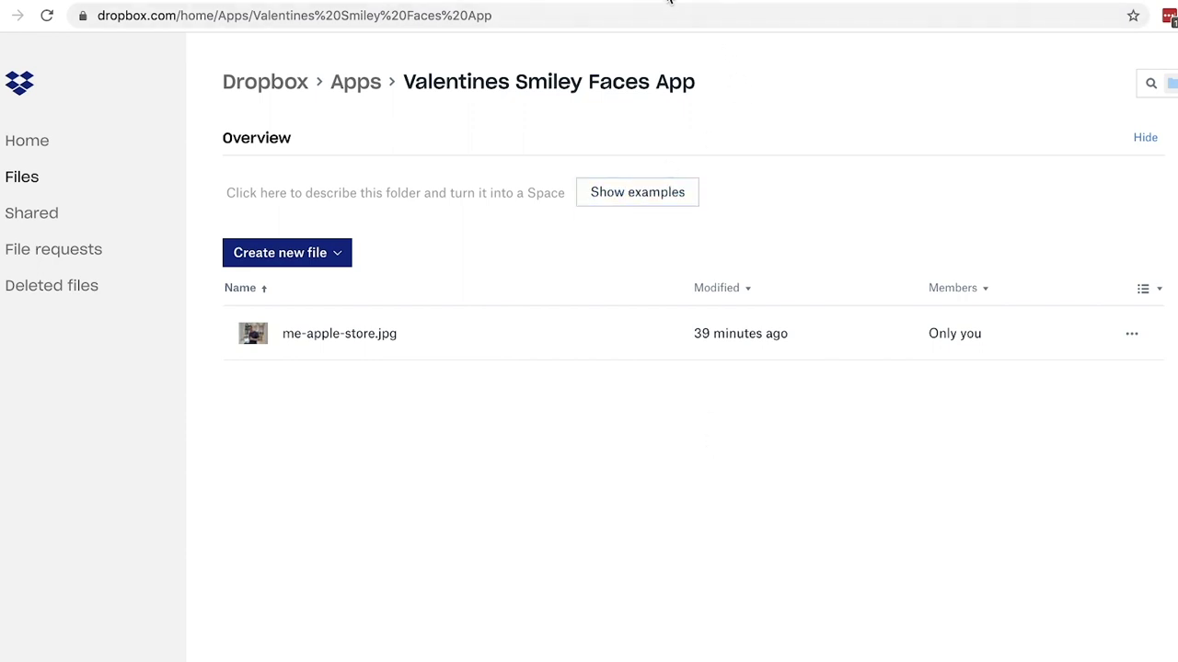
Step: Find the list_folder endpoint in the Dropbox HTTP documentation and copy its request URL
click(669, 0)
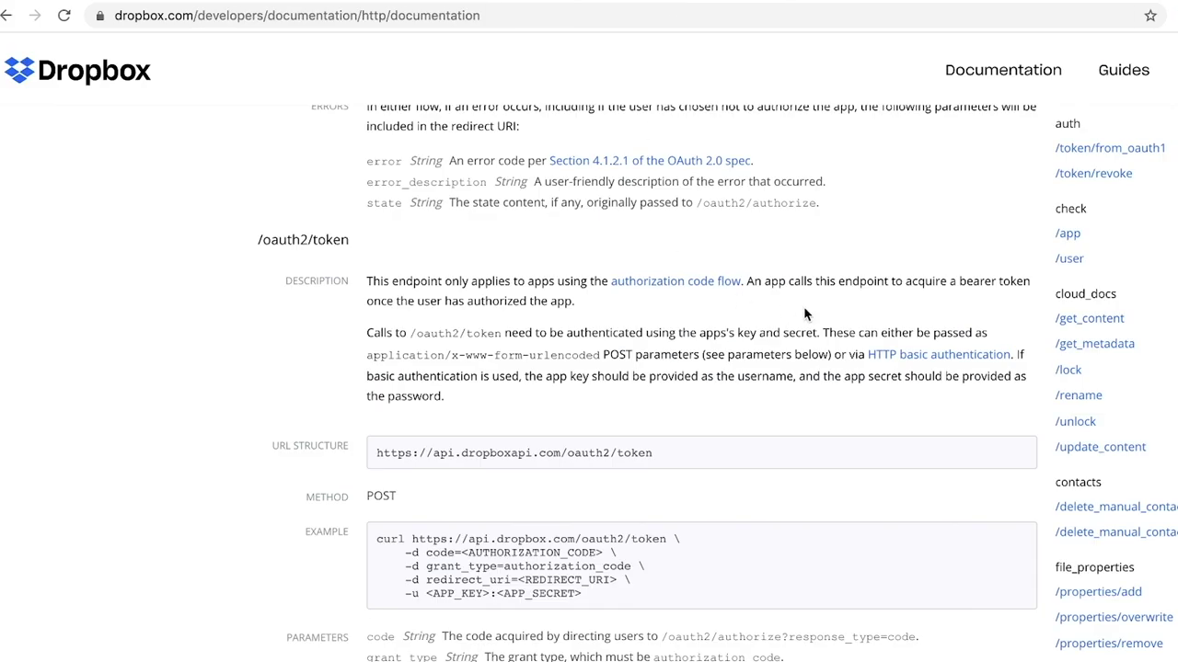
key(ctrl+f)
text(list_folder)
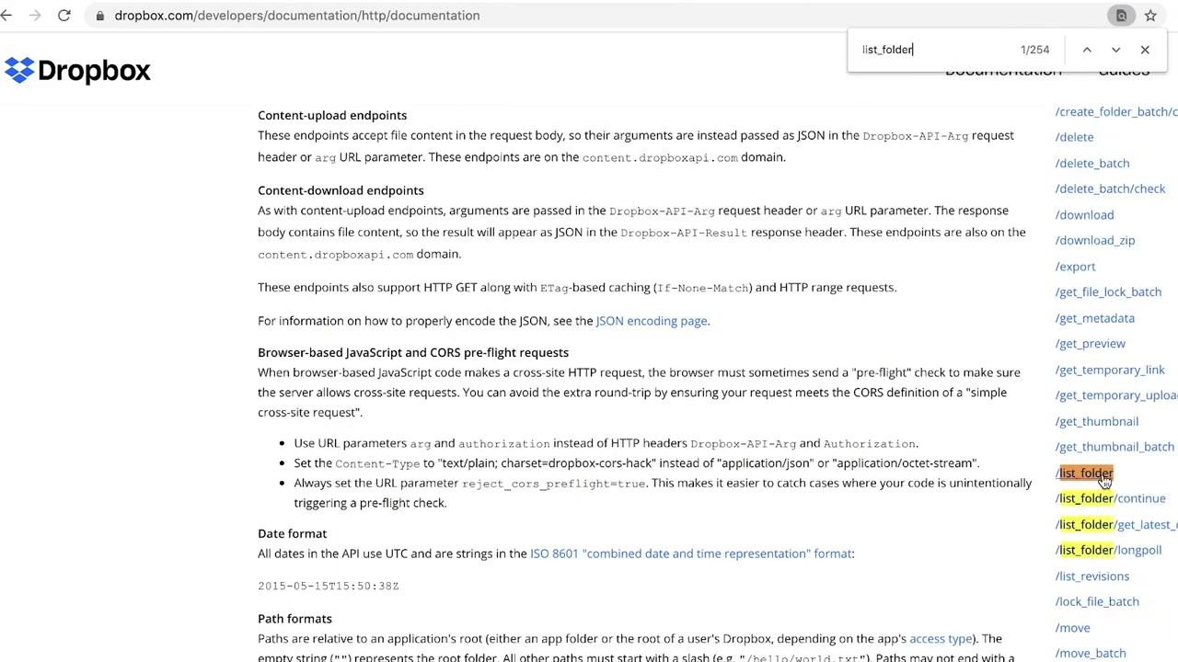
click(1087, 478)
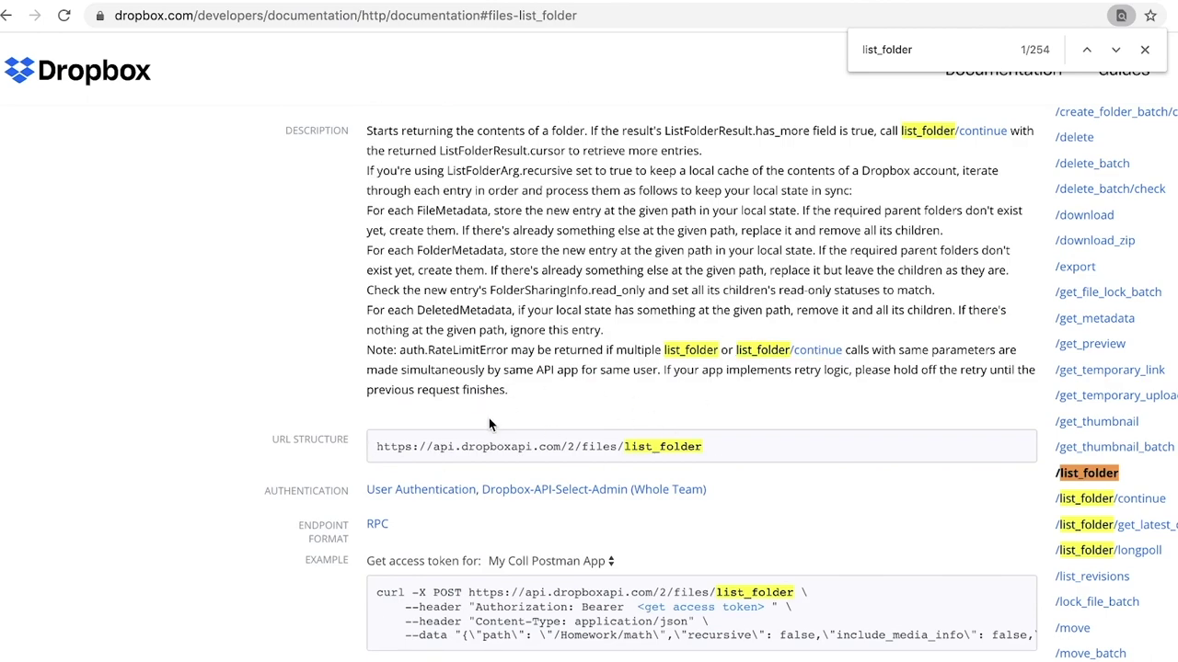
triple_click(541, 446)
key(ctrl+c)
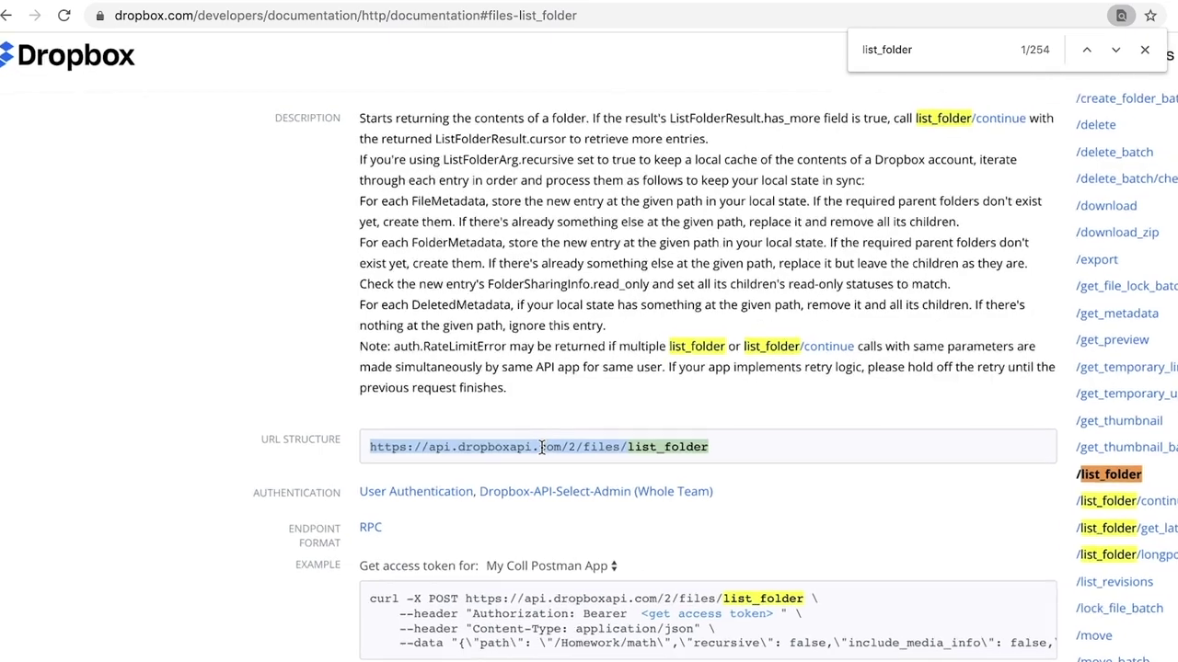
scroll(541, 446, up, 5)
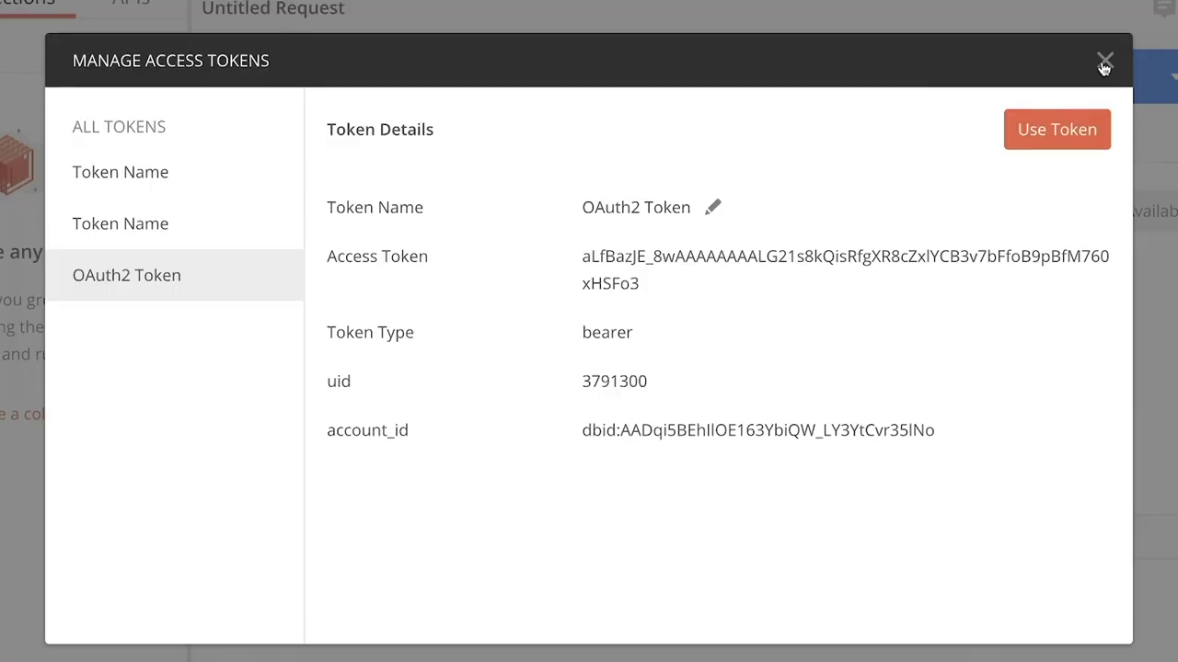
click(1104, 64)
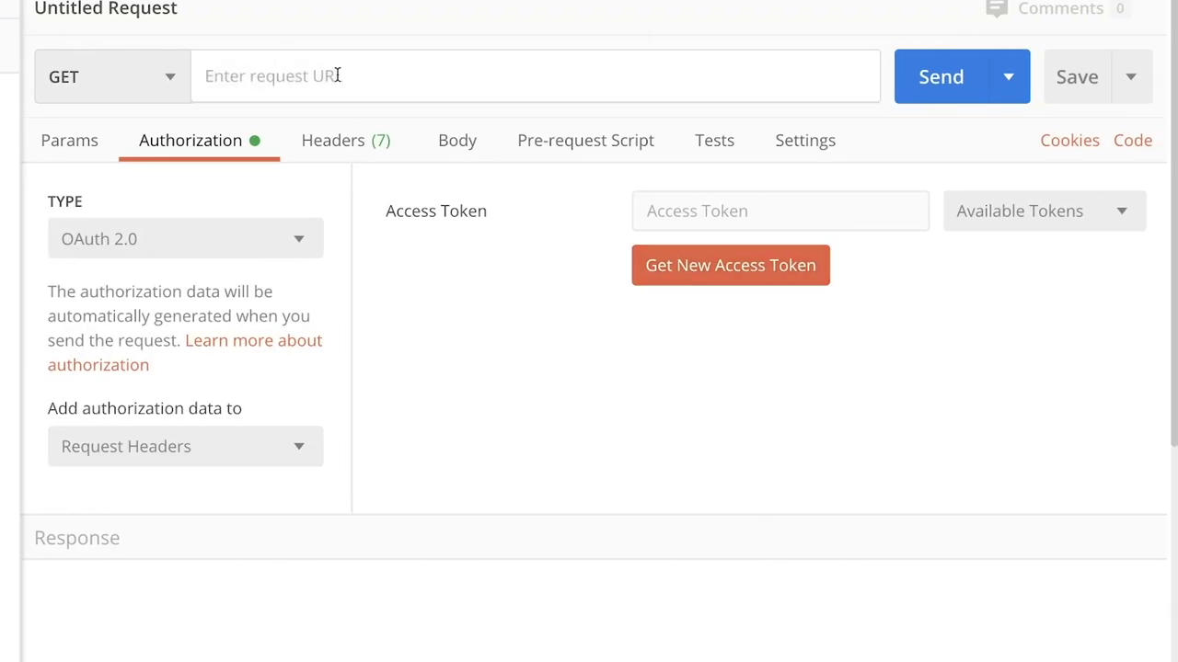
click(500, 75)
key(ctrl+v)
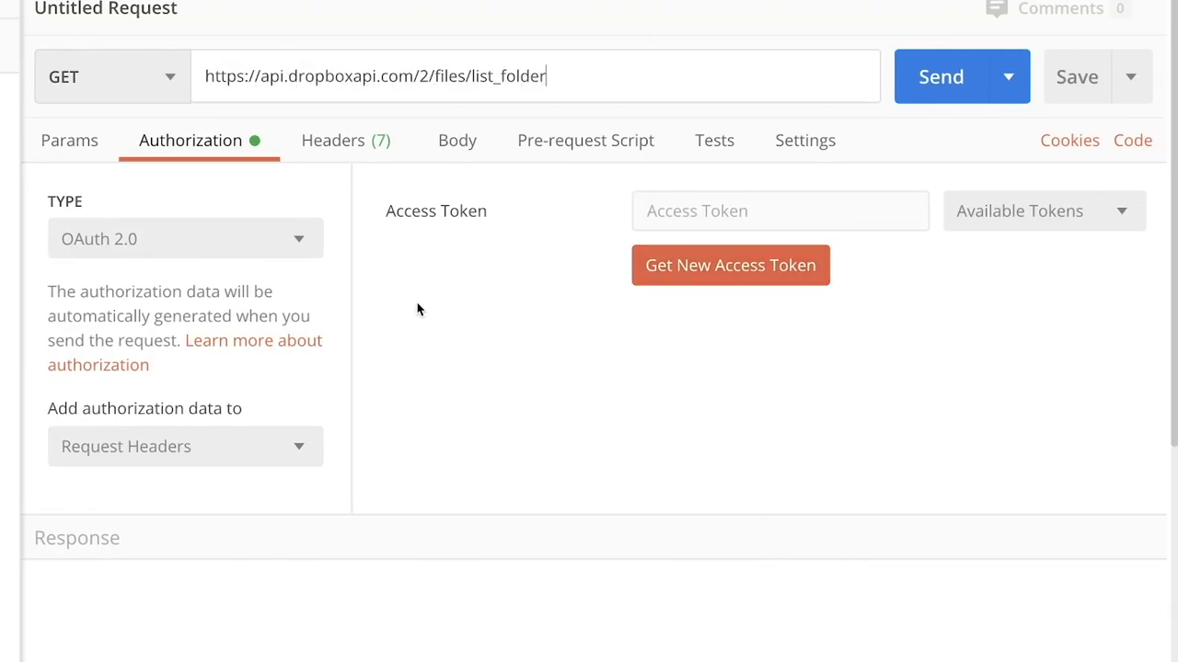
click(426, 385)
click(174, 81)
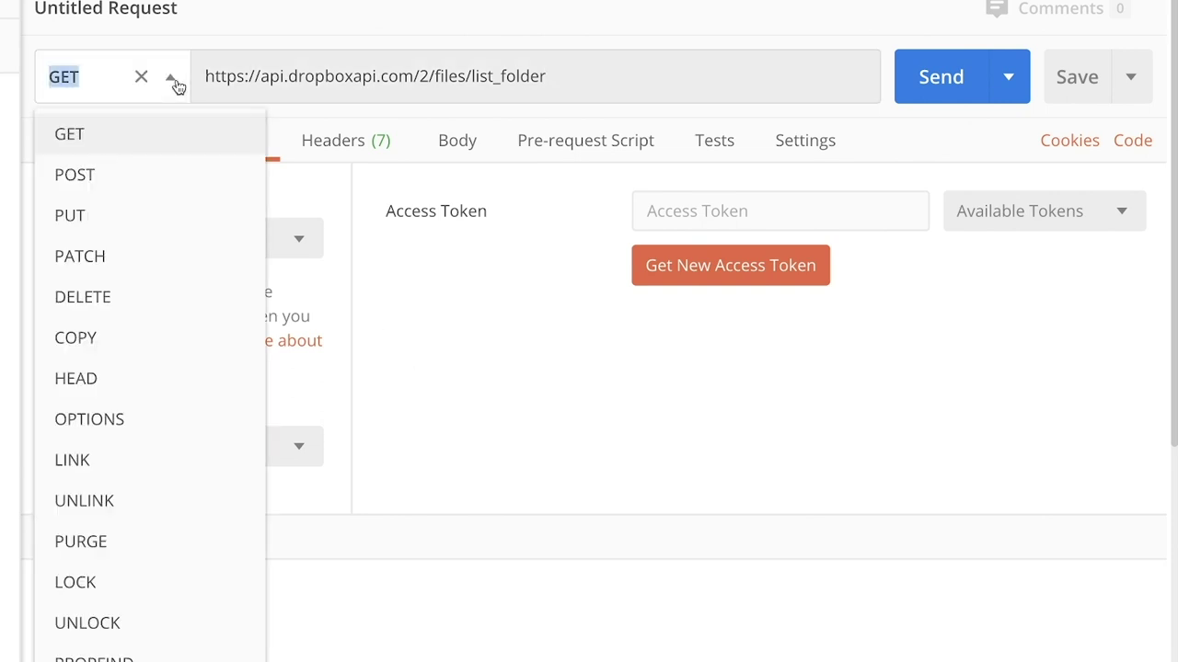
click(98, 184)
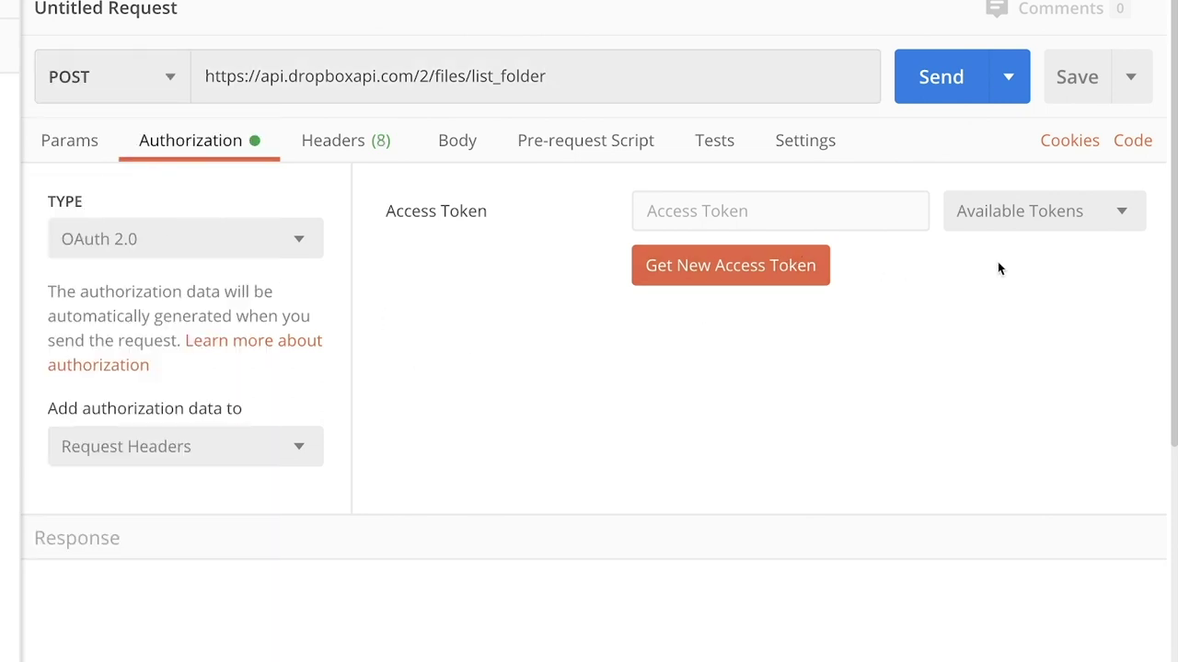
Step: Try to send the list_folder request with the available token called Token Name
click(1020, 225)
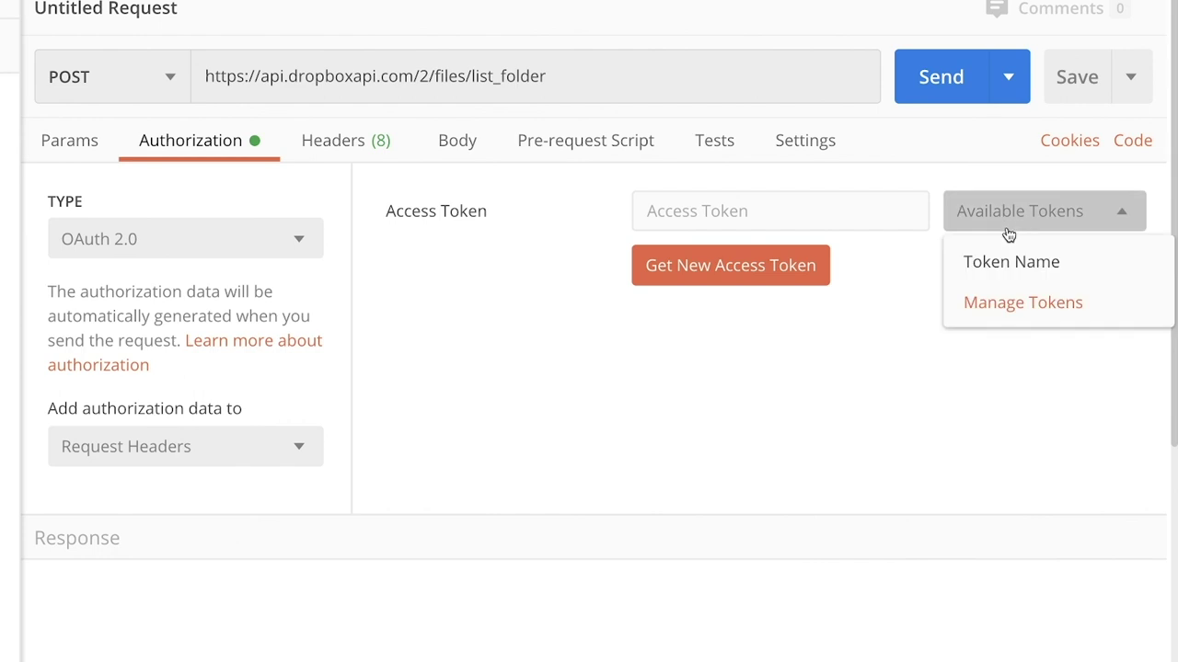
click(994, 264)
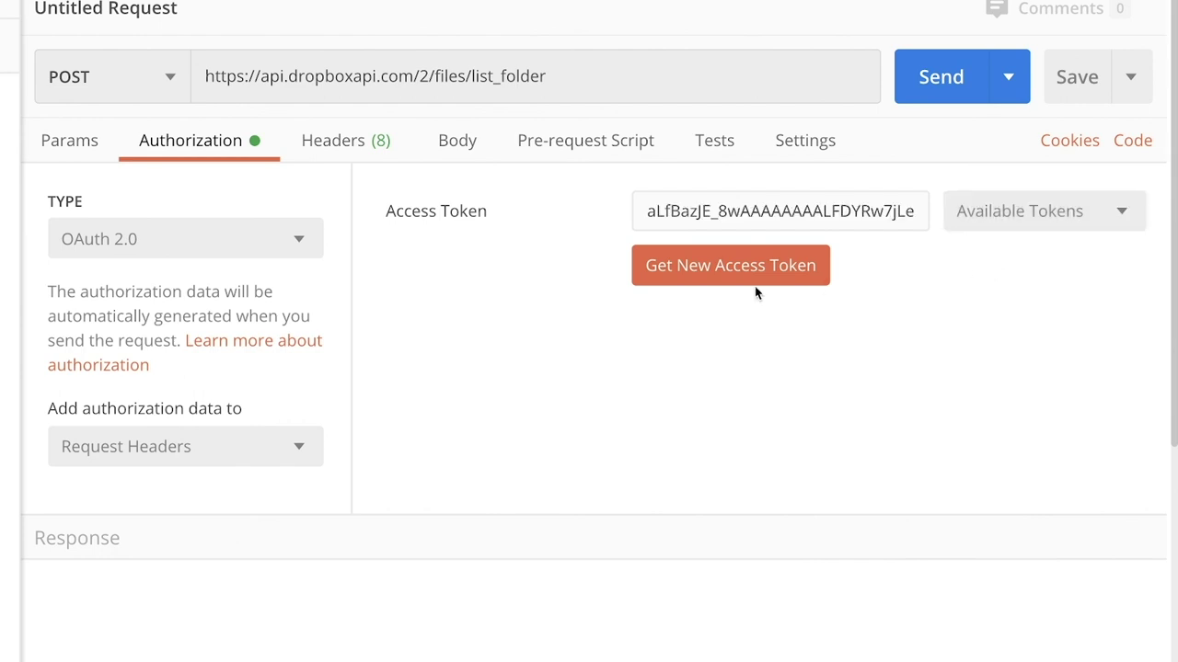
click(934, 84)
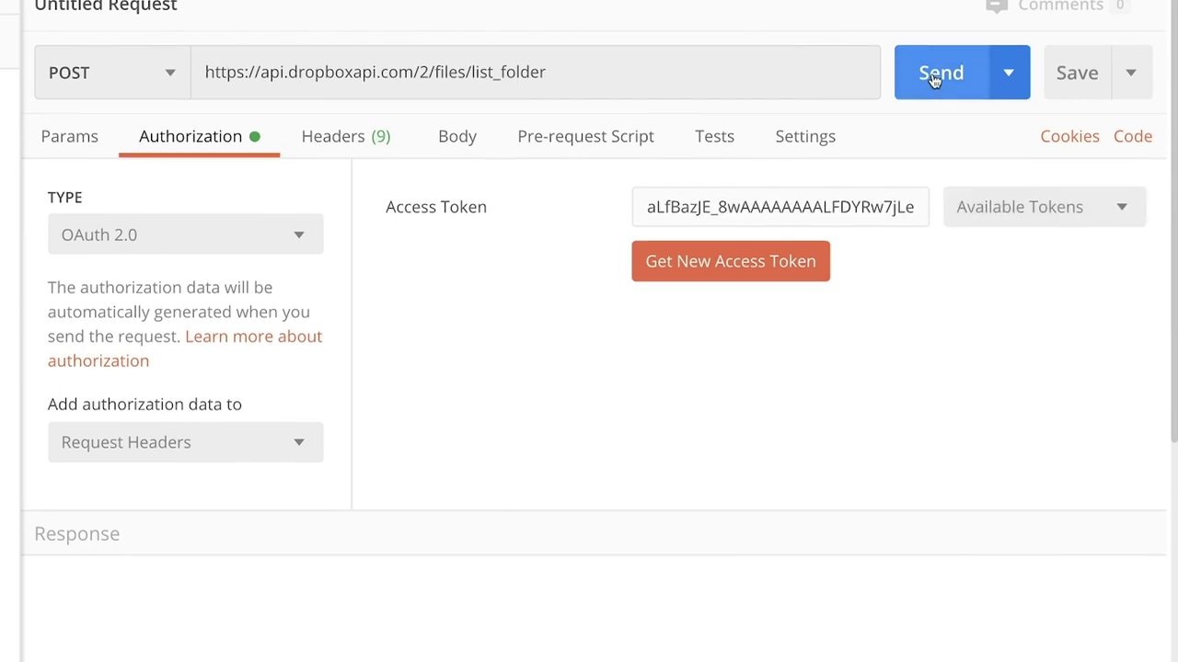
scroll(550, 339, down, 1)
key(ctrl+Return)
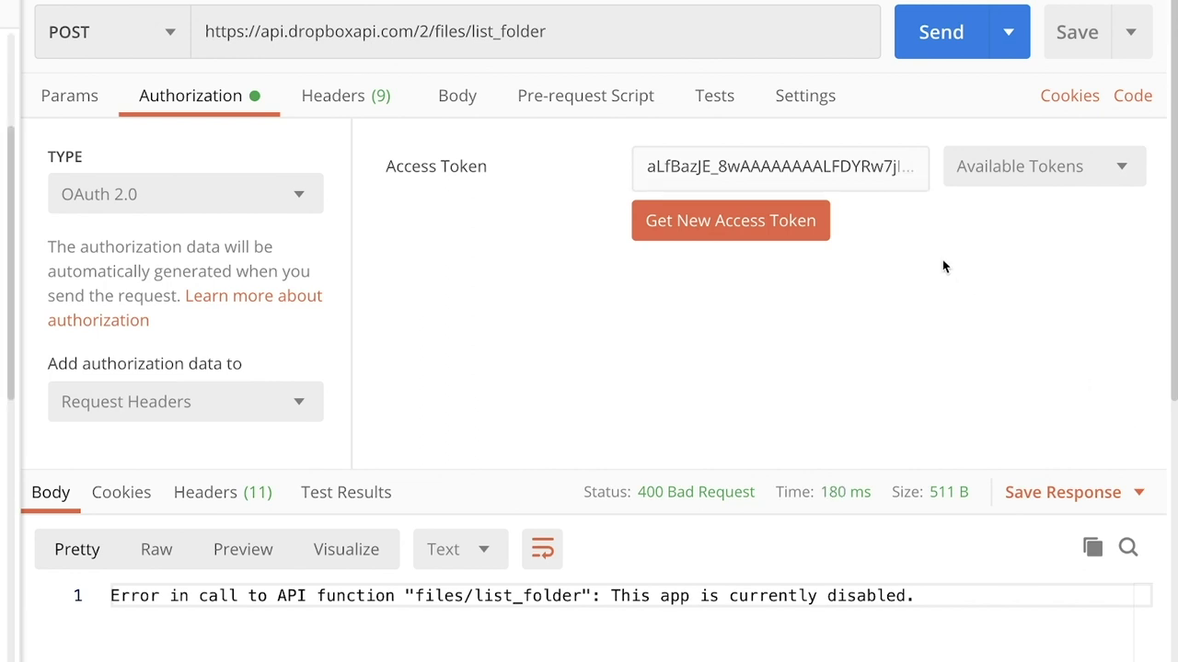
Step: Open the management of the available tokens and clear the request's Access Token field
click(1114, 165)
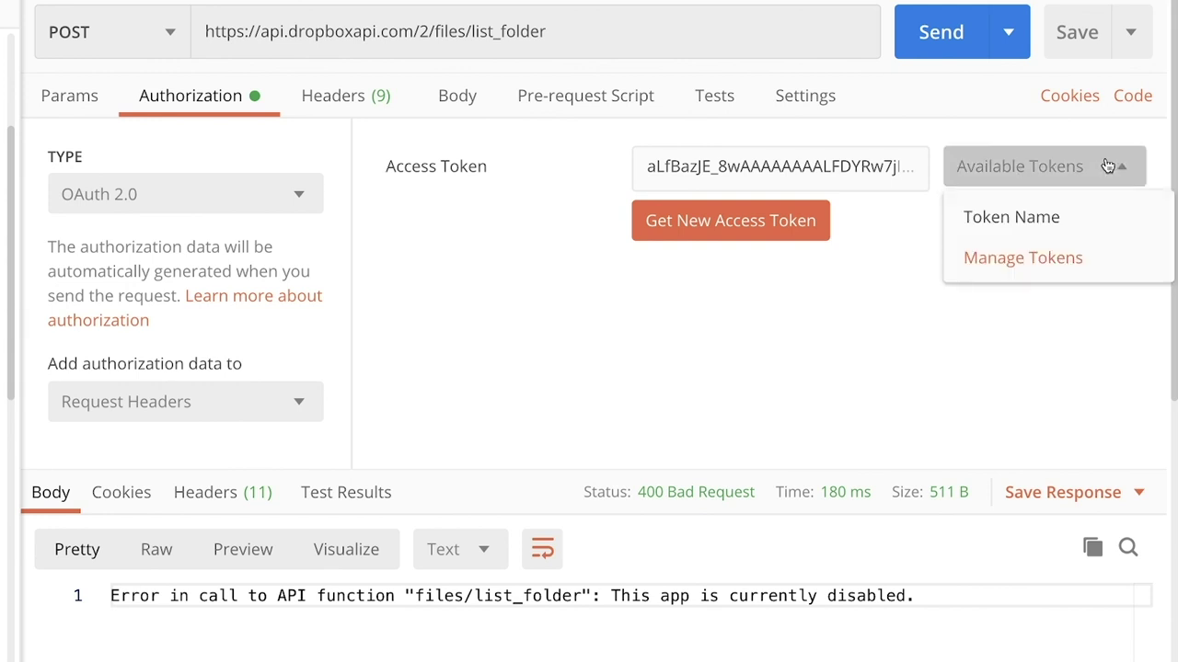
click(1049, 256)
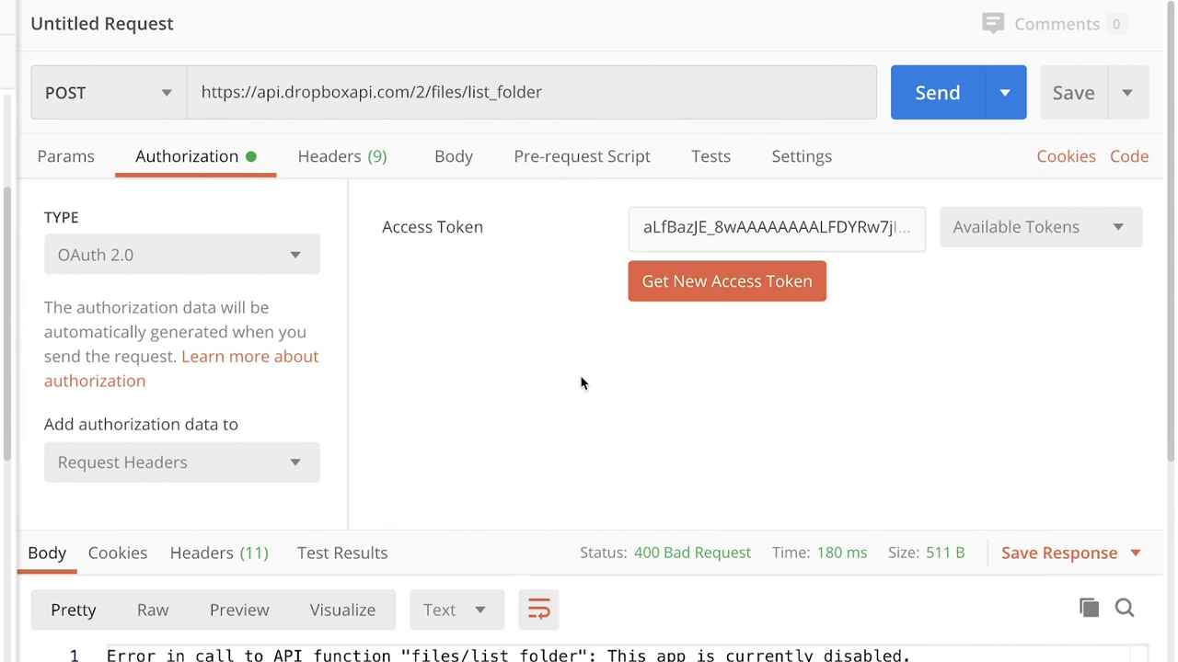
double_click(729, 230)
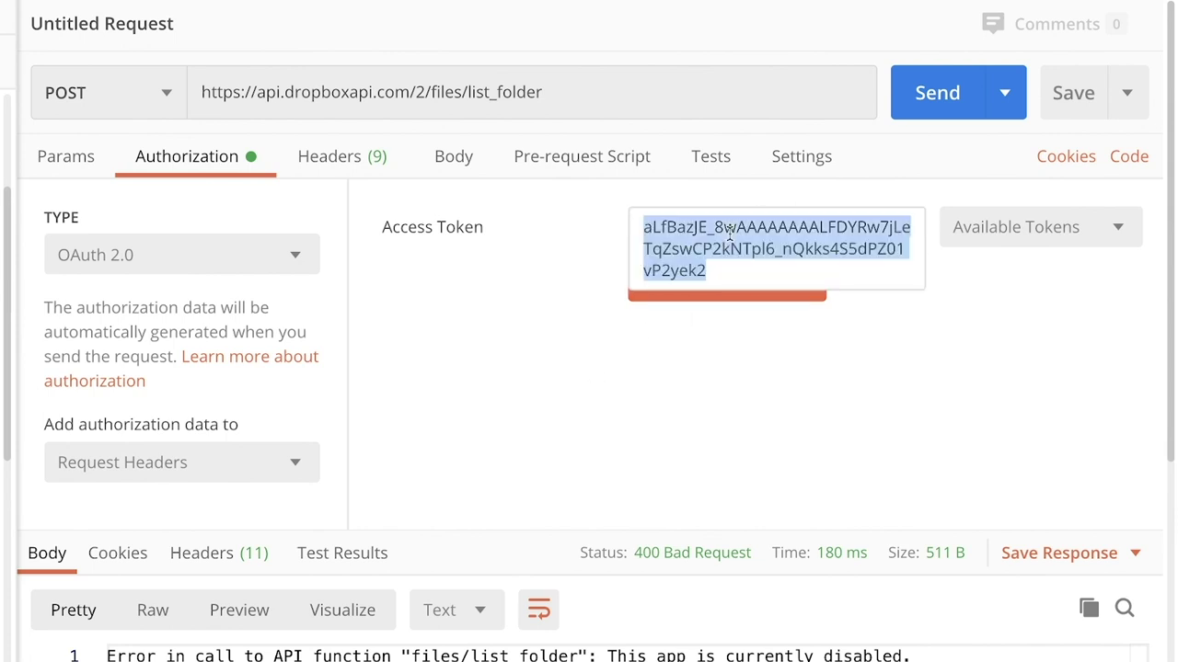
key(BackSpace)
Step: Request a new access token with the existing Dropbox settings, let the browser open Postman and proceed to the token details
click(705, 281)
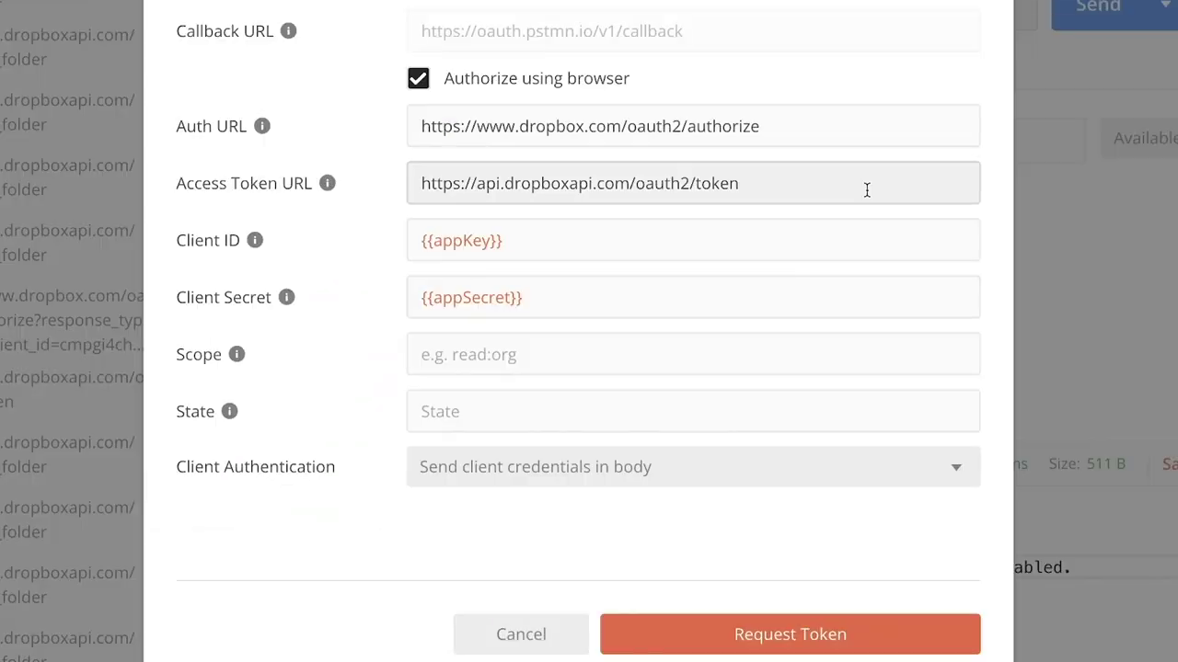
click(686, 616)
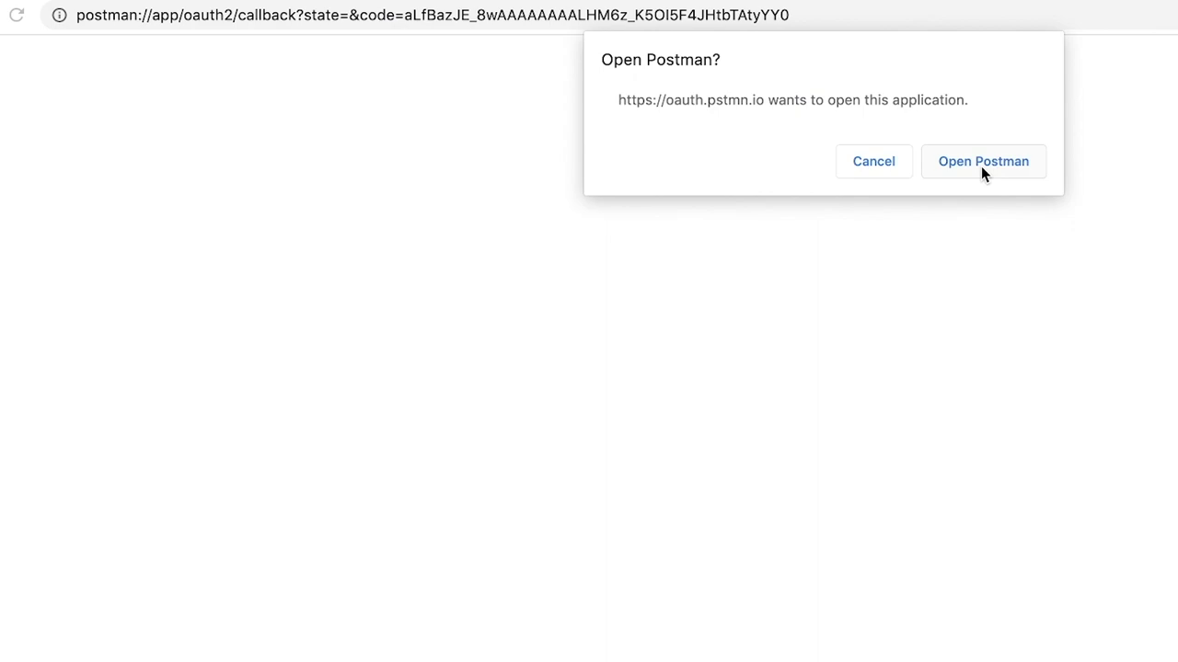
click(981, 166)
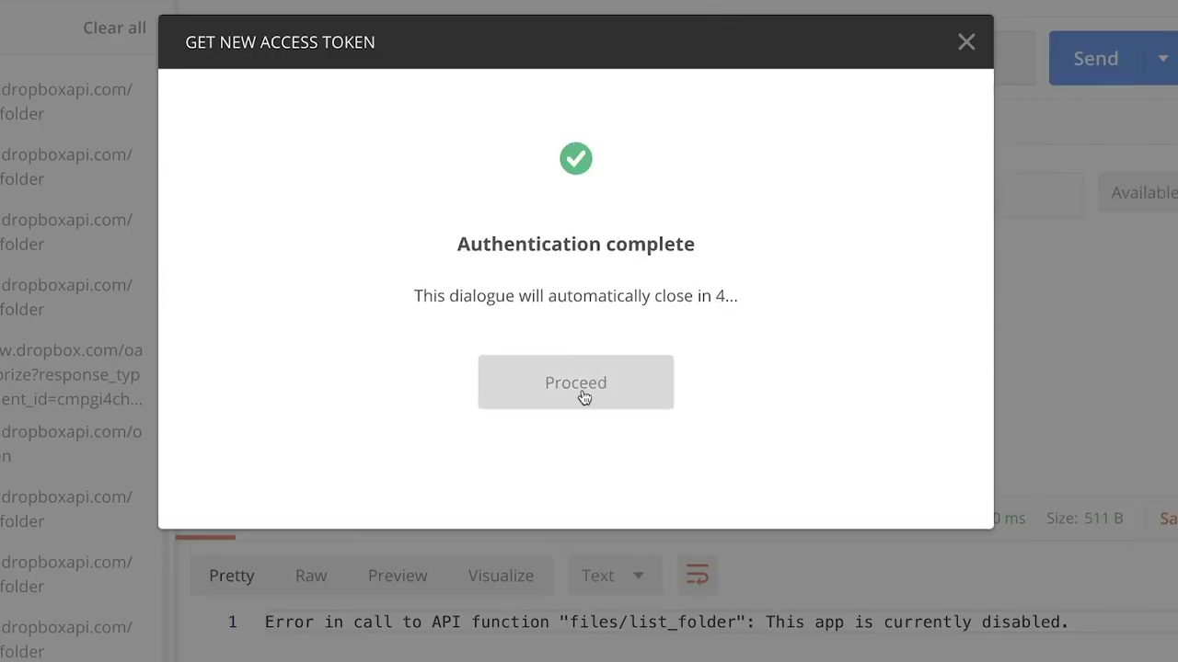
click(575, 383)
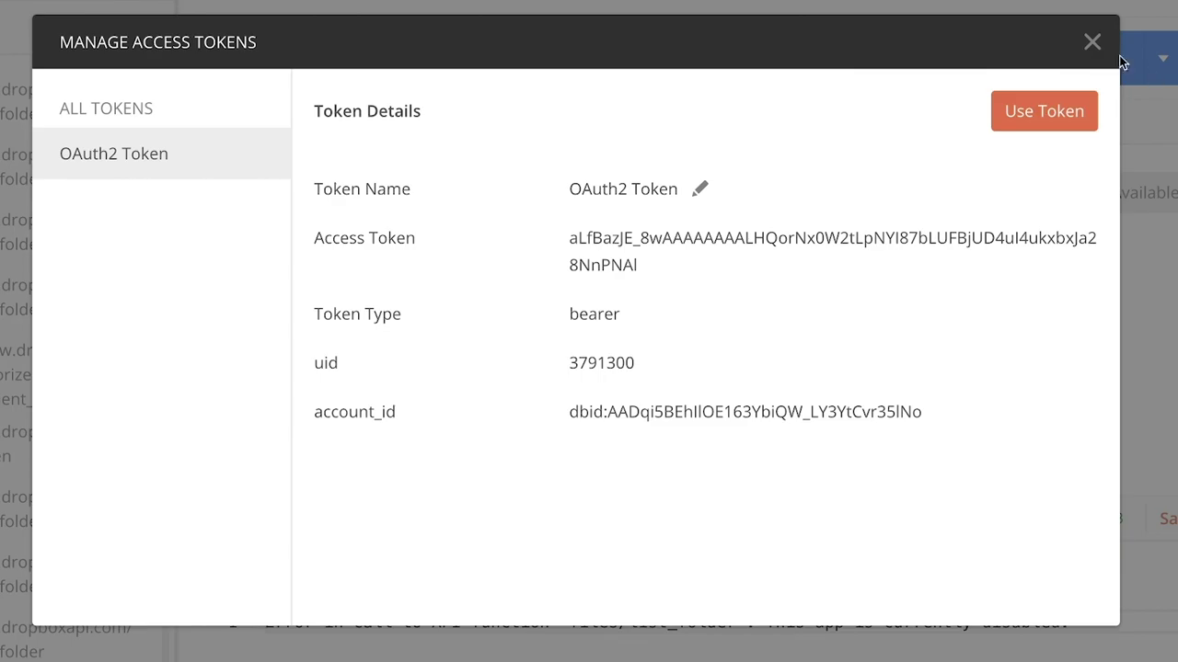
Step: Close the token details, choose the available token called OAuth2 Token and send the list_folder request
click(1092, 42)
click(1027, 193)
click(1004, 248)
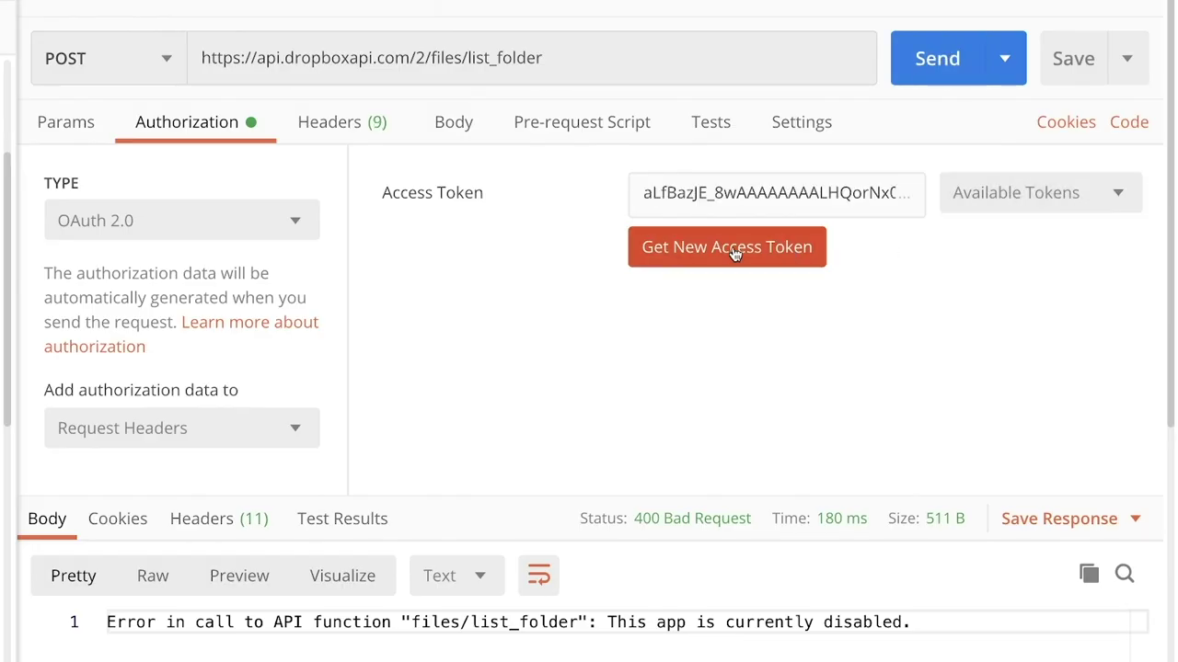
click(908, 79)
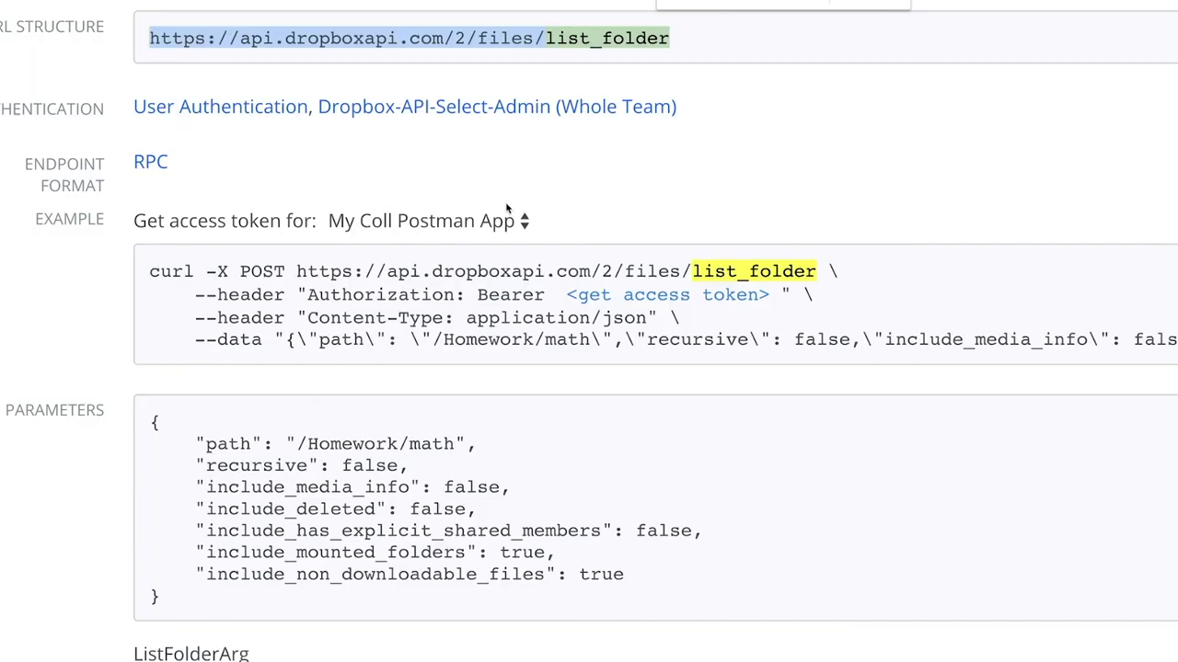
Step: Copy the example parameters from Dropbox's list_folder documentation into the Postman request's body as raw JSON
scroll(294, 279, down, 2)
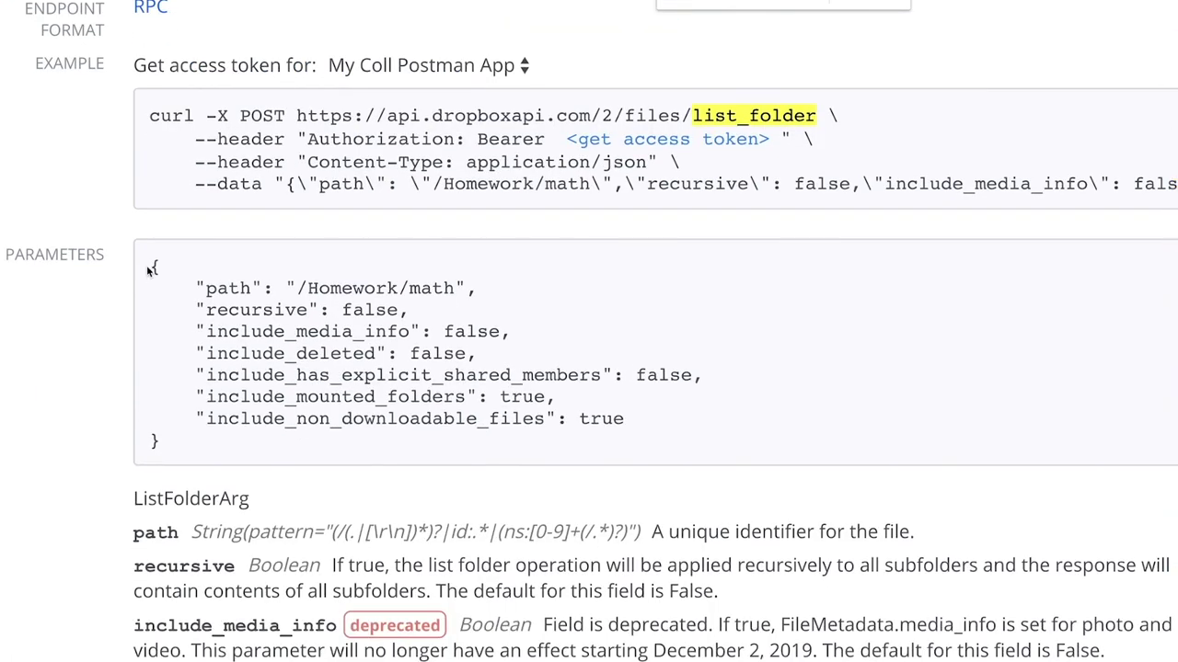
drag(150, 265, 209, 447)
key(ctrl+c)
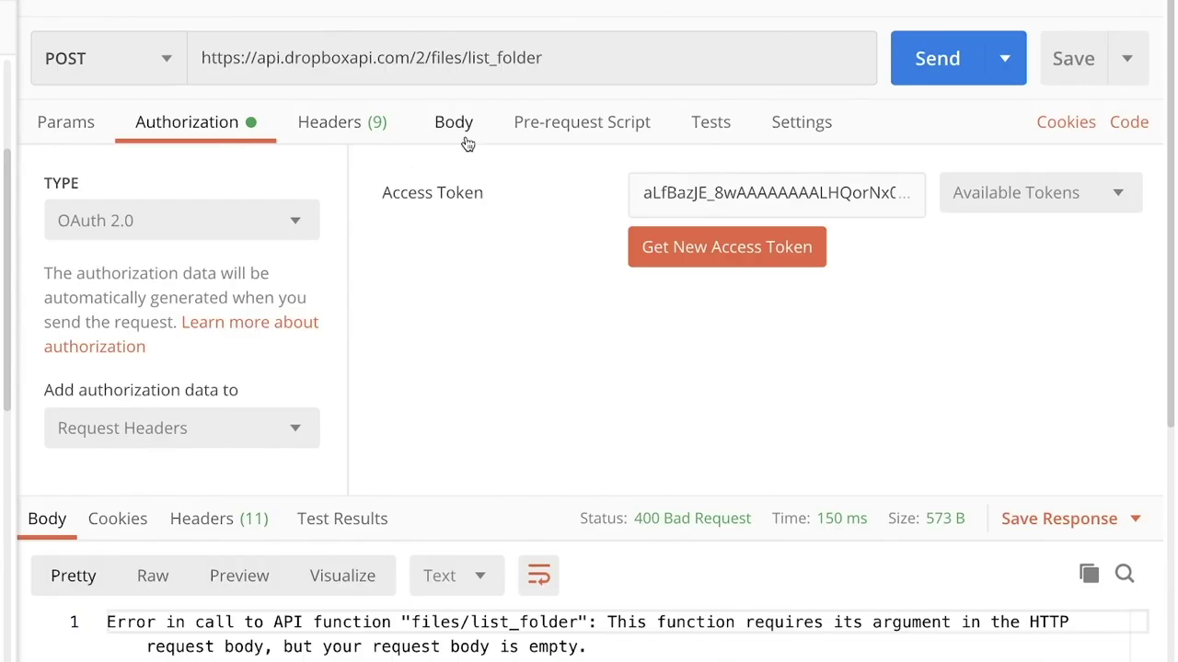
click(466, 142)
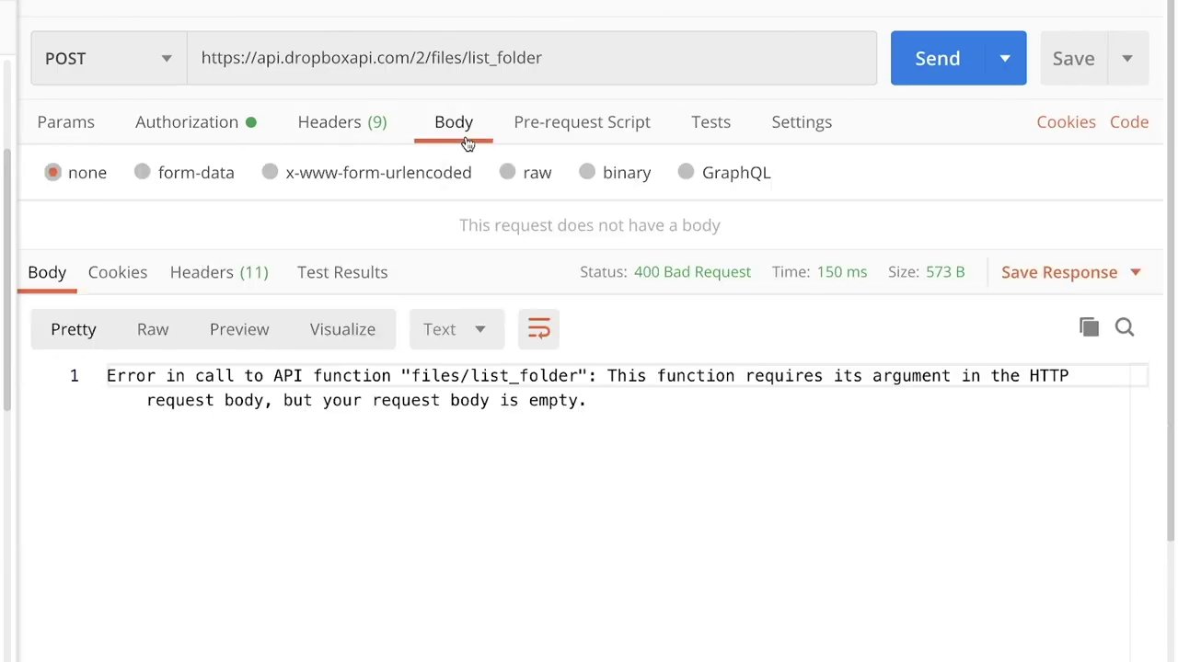
click(525, 182)
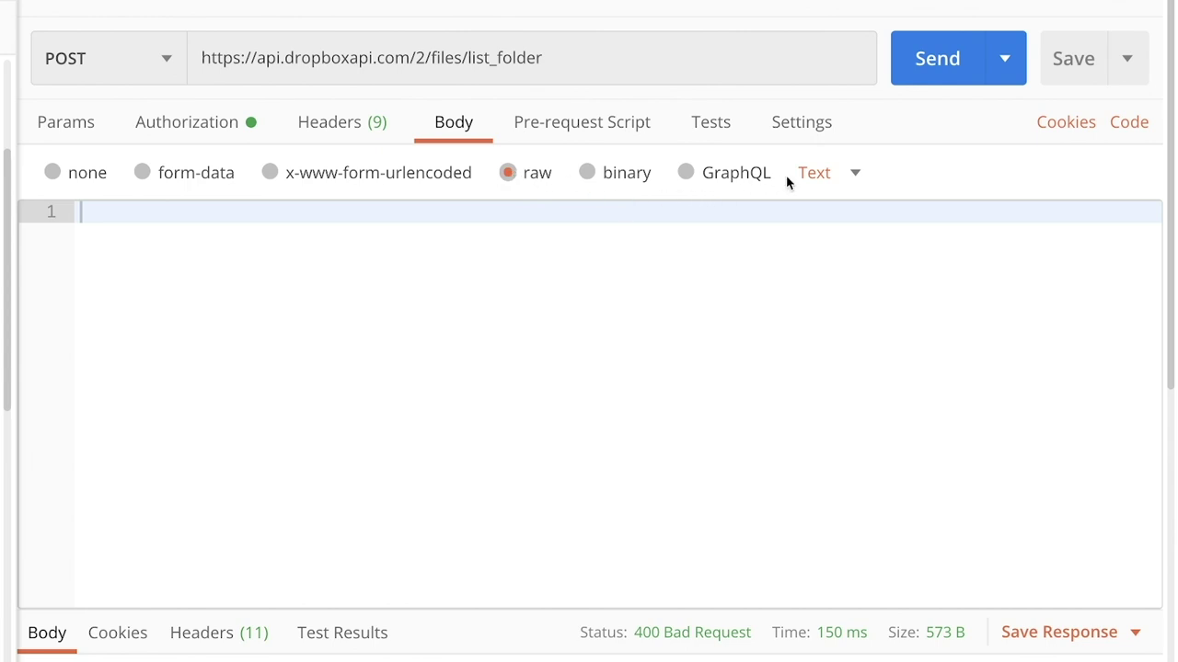
click(832, 175)
click(823, 298)
key(ctrl+v)
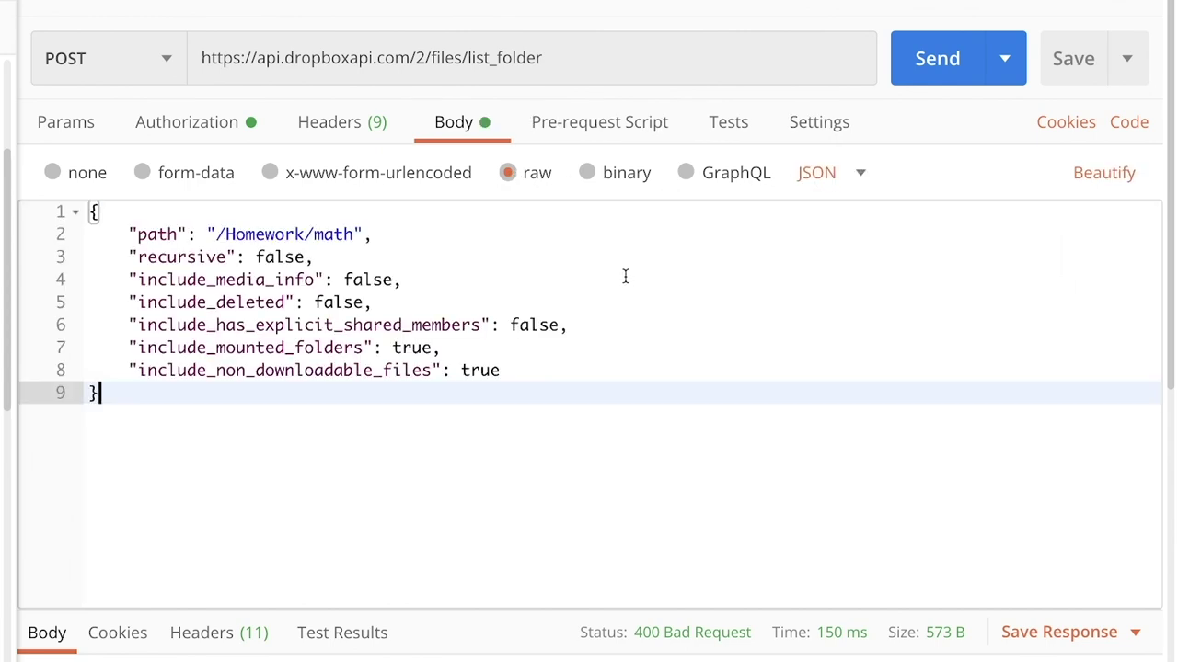
Step: Empty the path value in the JSON body and send the list_folder request
drag(214, 234, 355, 234)
key(BackSpace)
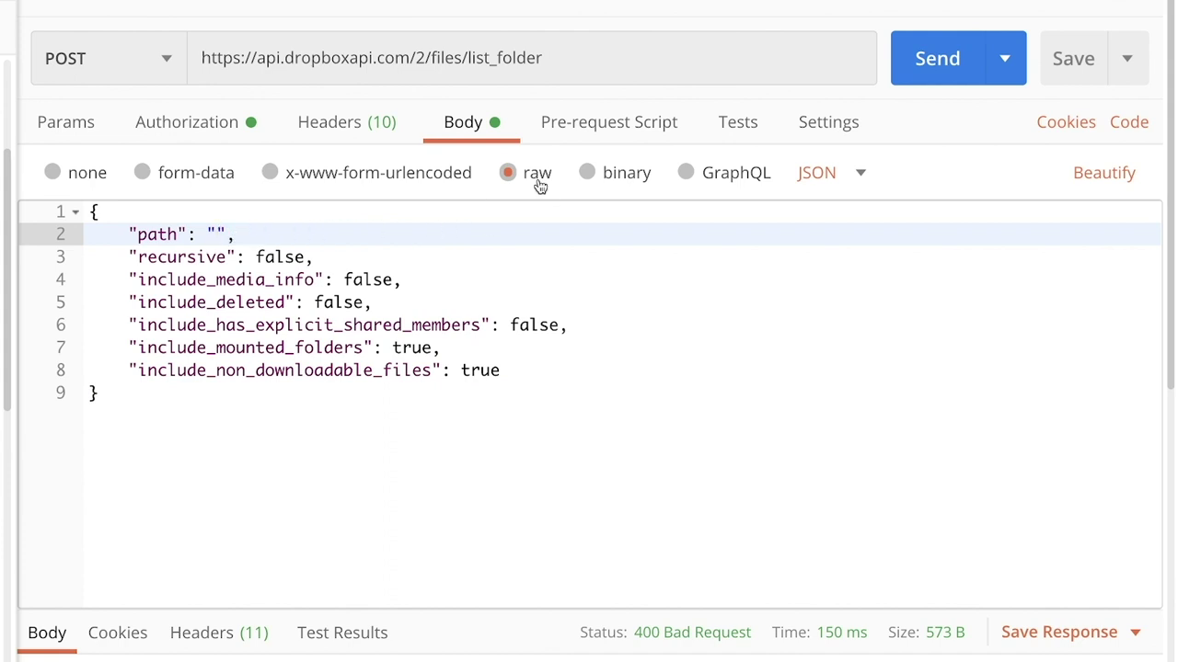
click(937, 46)
Step: Examine the status and the file entries in the list_folder response, especially the file's name
scroll(733, 218, down, 5)
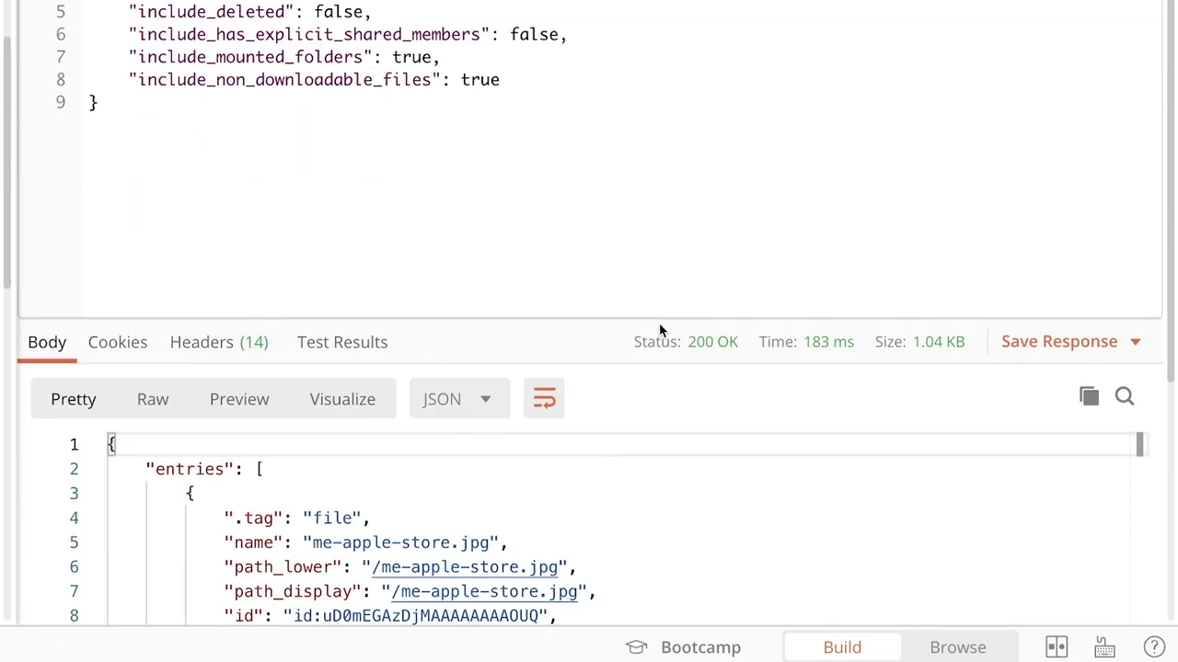
scroll(659, 324, down, 4)
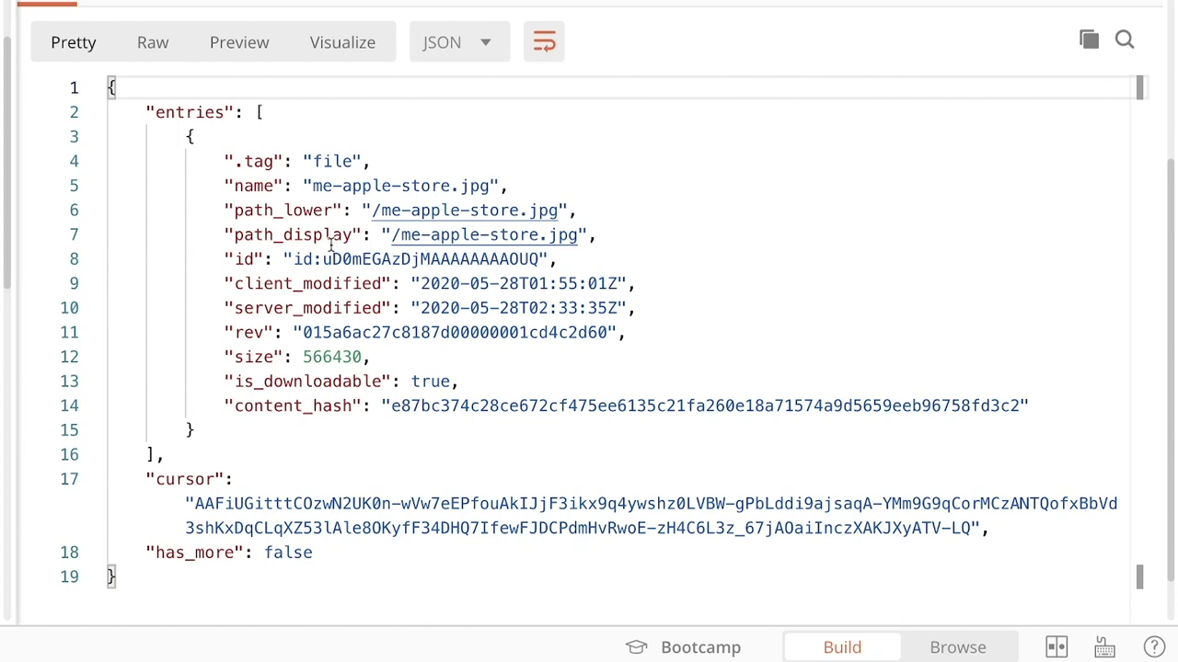
double_click(249, 187)
click(311, 186)
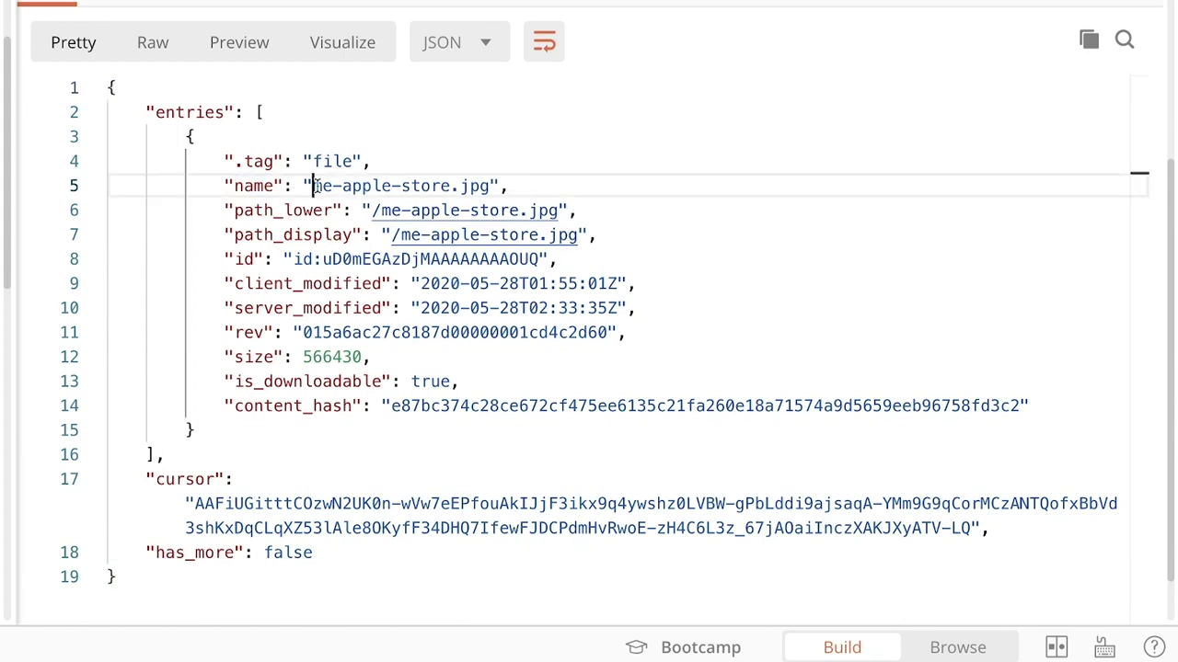
double_click(402, 184)
click(402, 185)
click(480, 184)
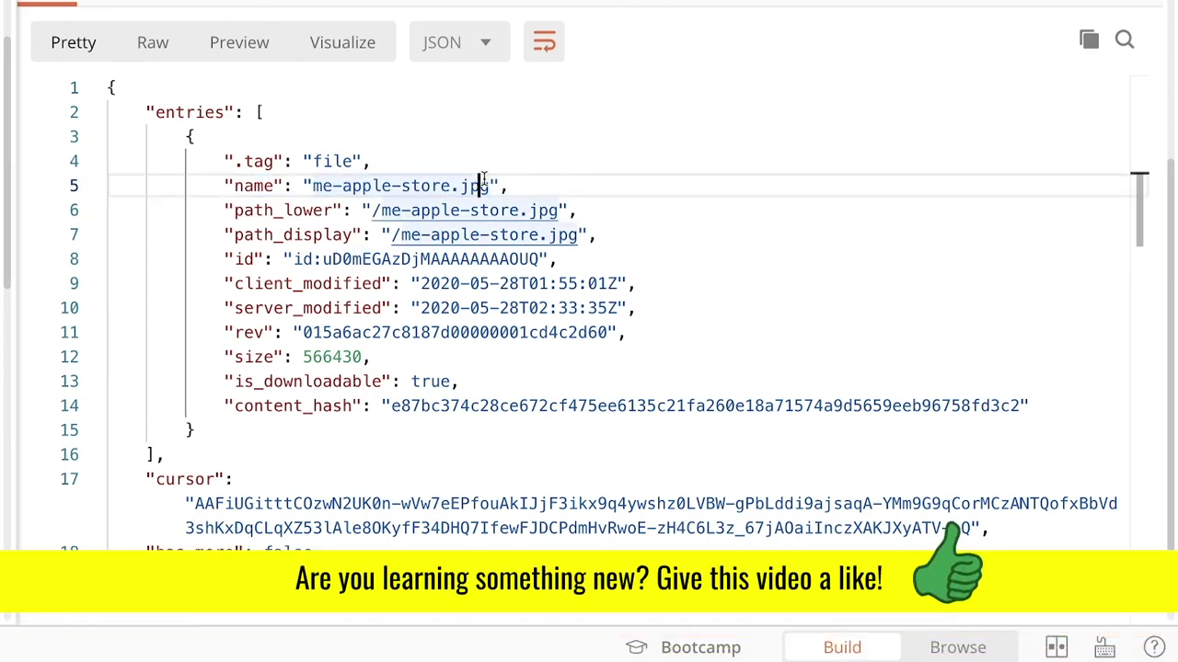
scroll(392, 136, up, 10)
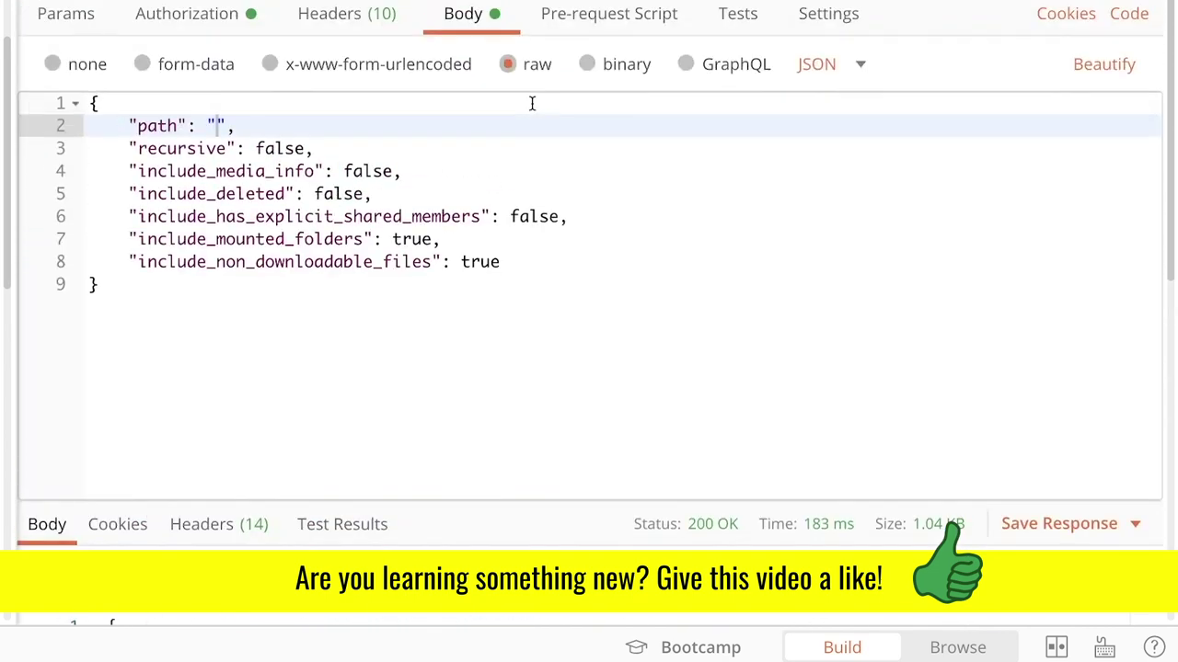
Step: Reopen the request's authorization settings and inspect the Authorization bearer header of the latest list_folder call in the Postman console
click(223, 26)
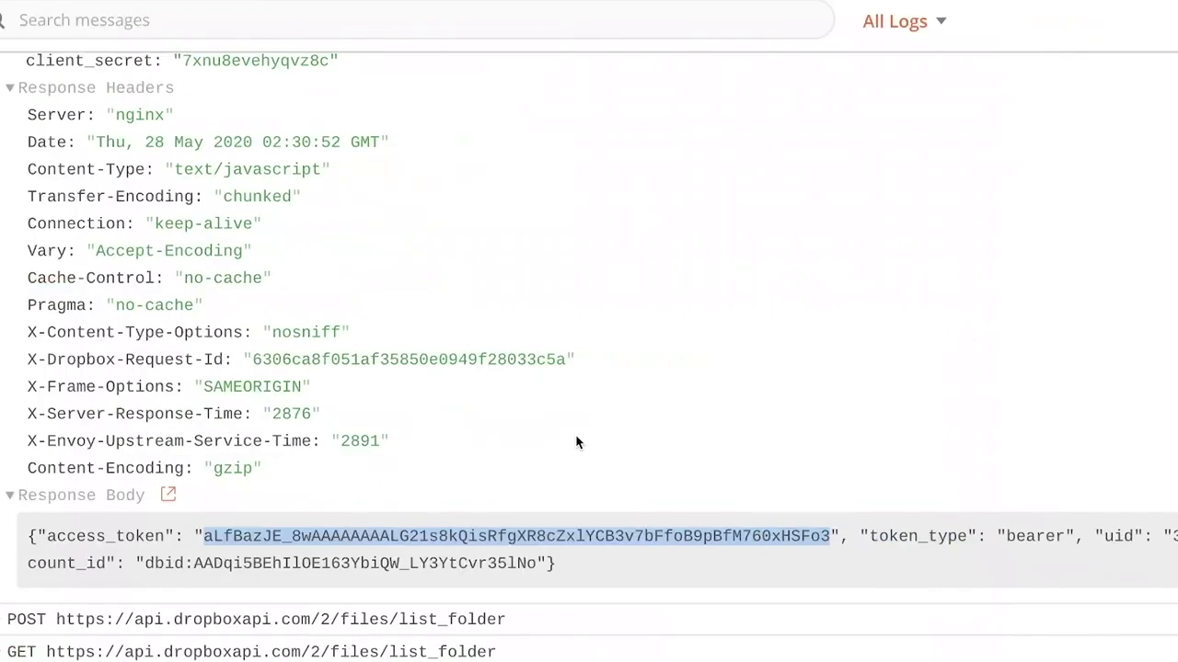
scroll(576, 442, down, 3)
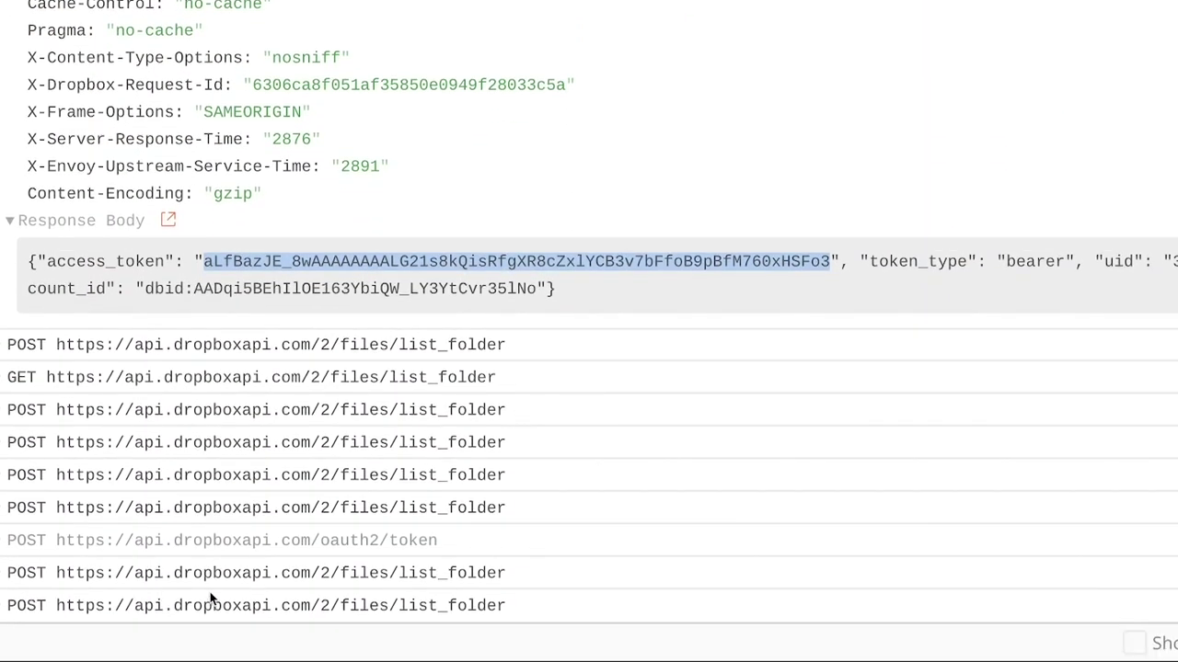
click(293, 614)
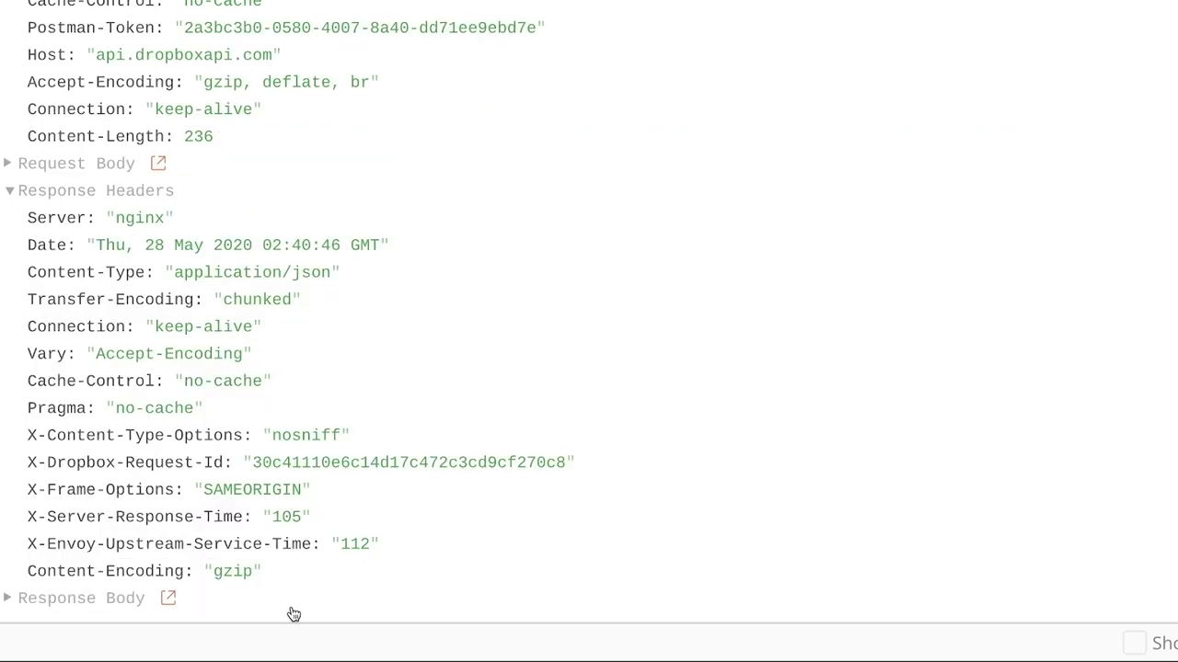
scroll(626, 432, up, 5)
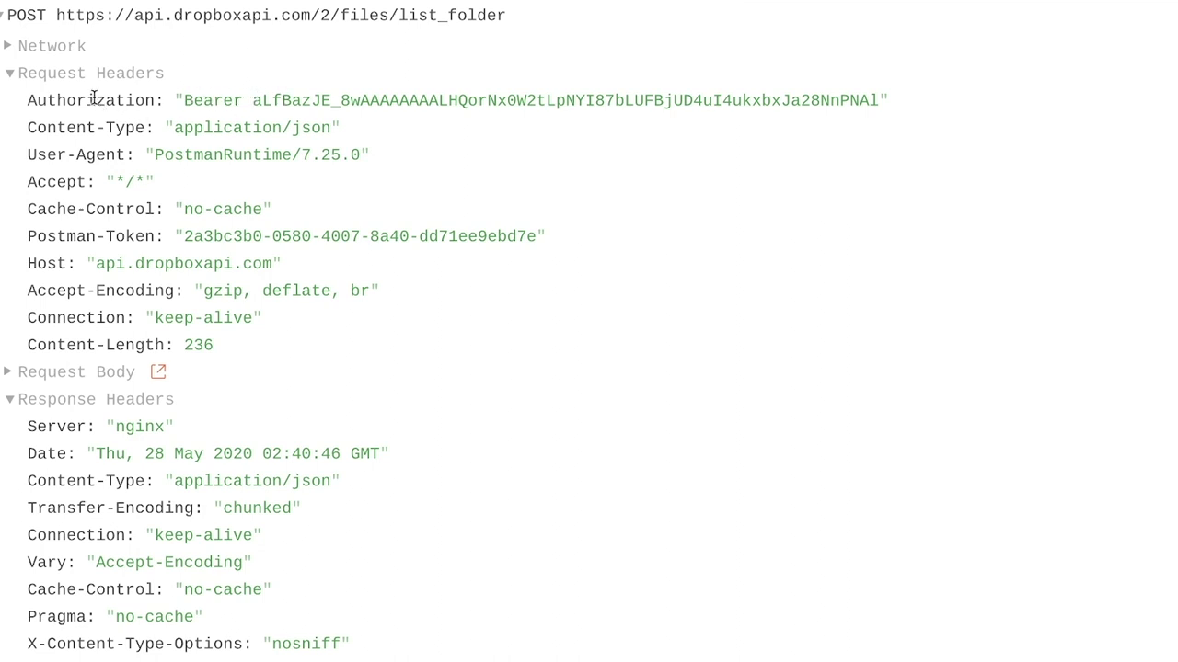
double_click(212, 93)
double_click(386, 101)
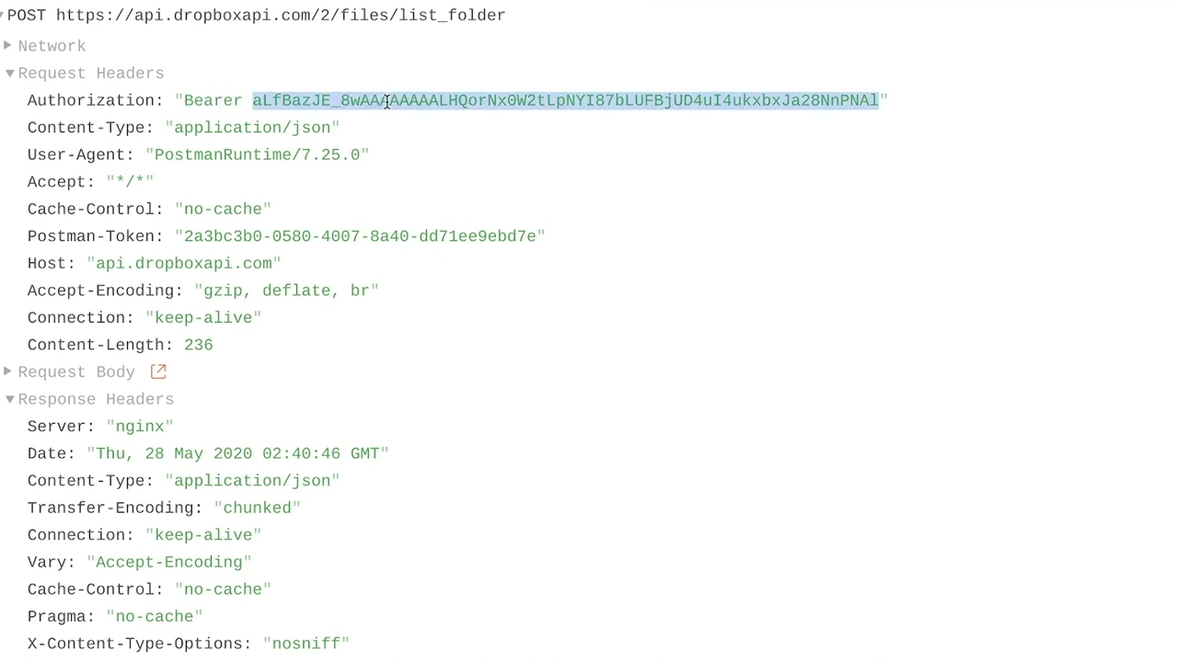
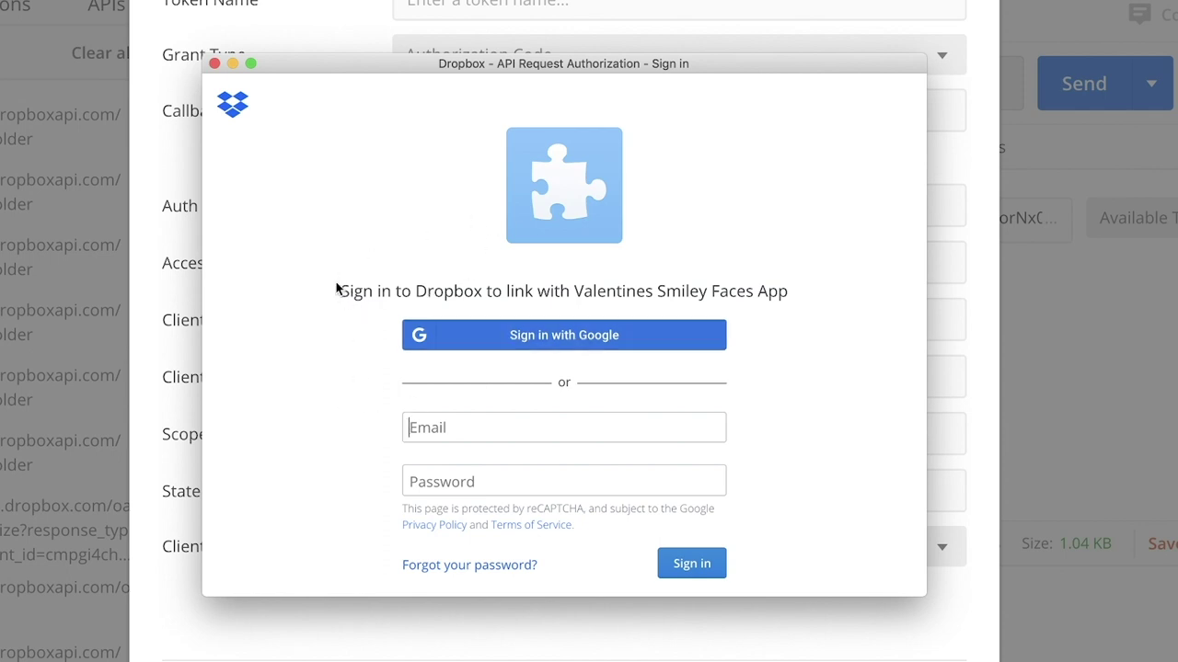
Step: Close the Dropbox sign-in window, enable Authorize using browser and leave the token settings without requesting a token
click(212, 68)
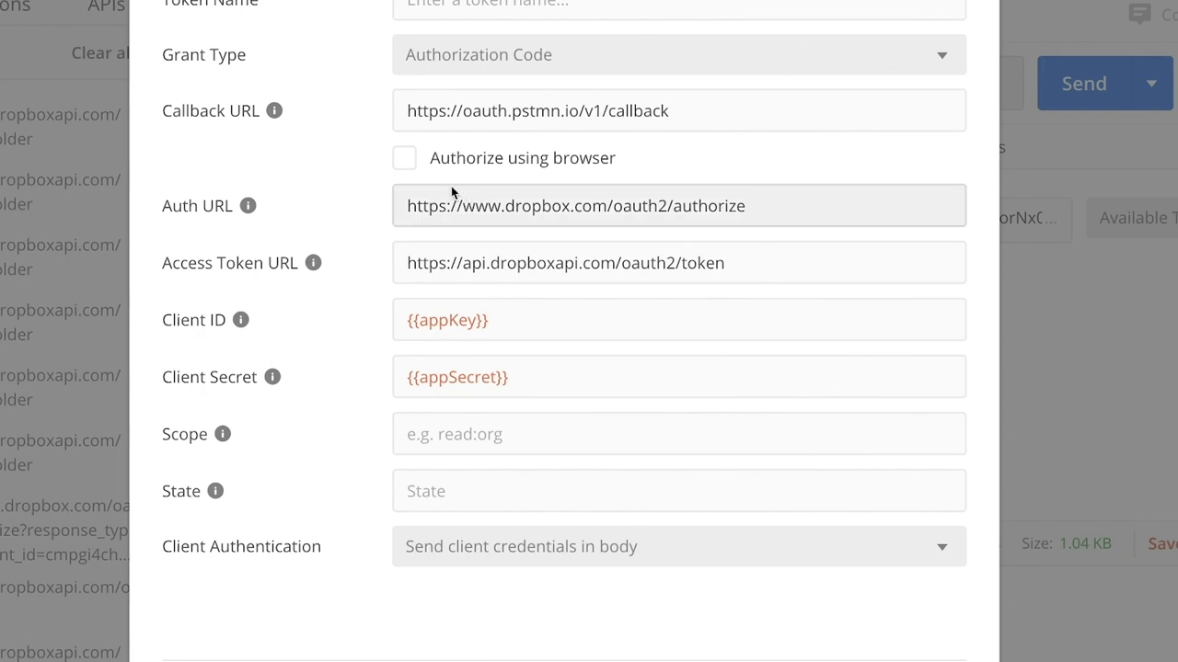
click(405, 160)
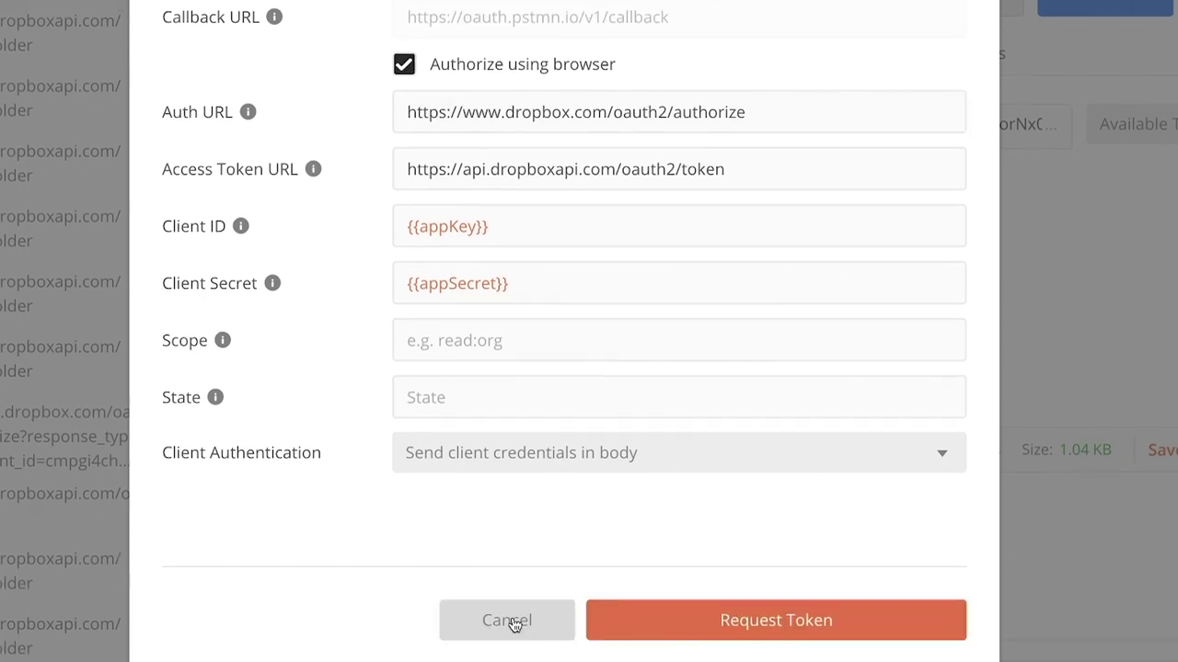
click(507, 621)
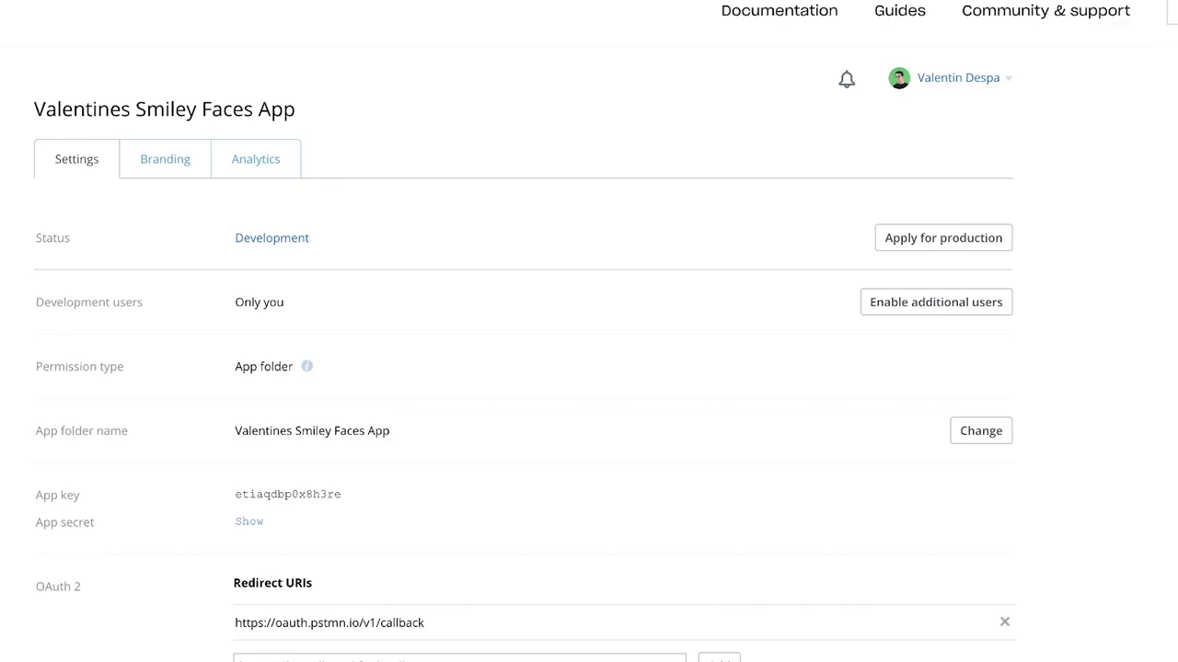
Step: Set Allow implicit grant to Allow in the OAuth 2 settings of the Valentines Smiley Faces App on Dropbox
scroll(211, 271, down, 5)
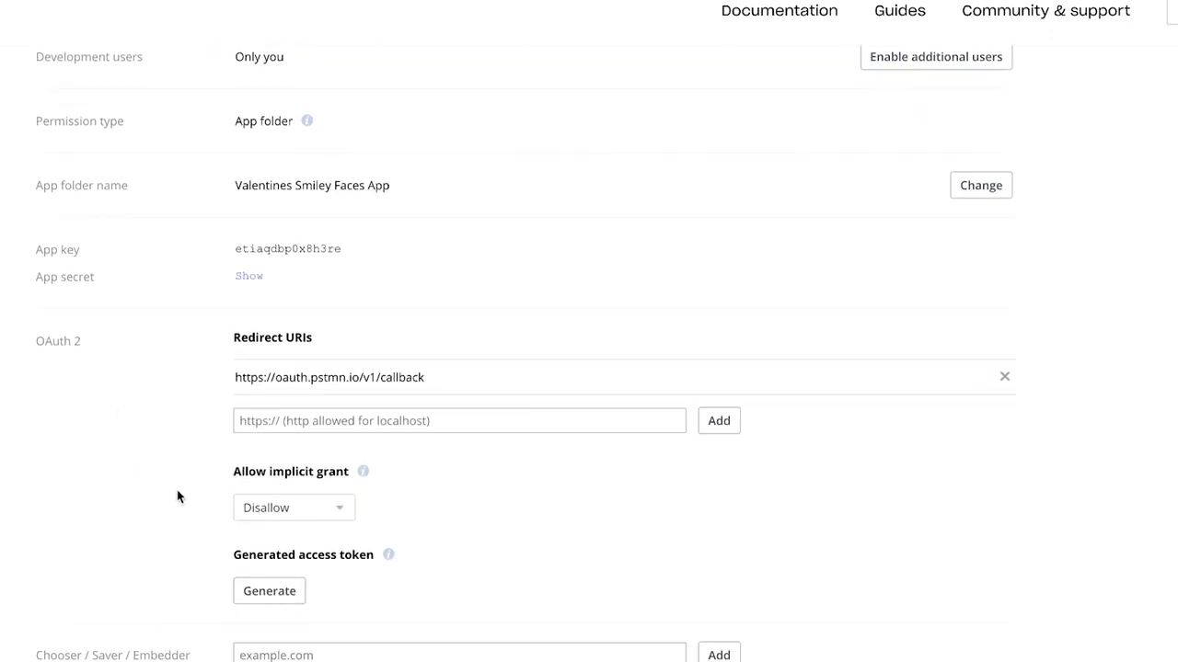
triple_click(275, 469)
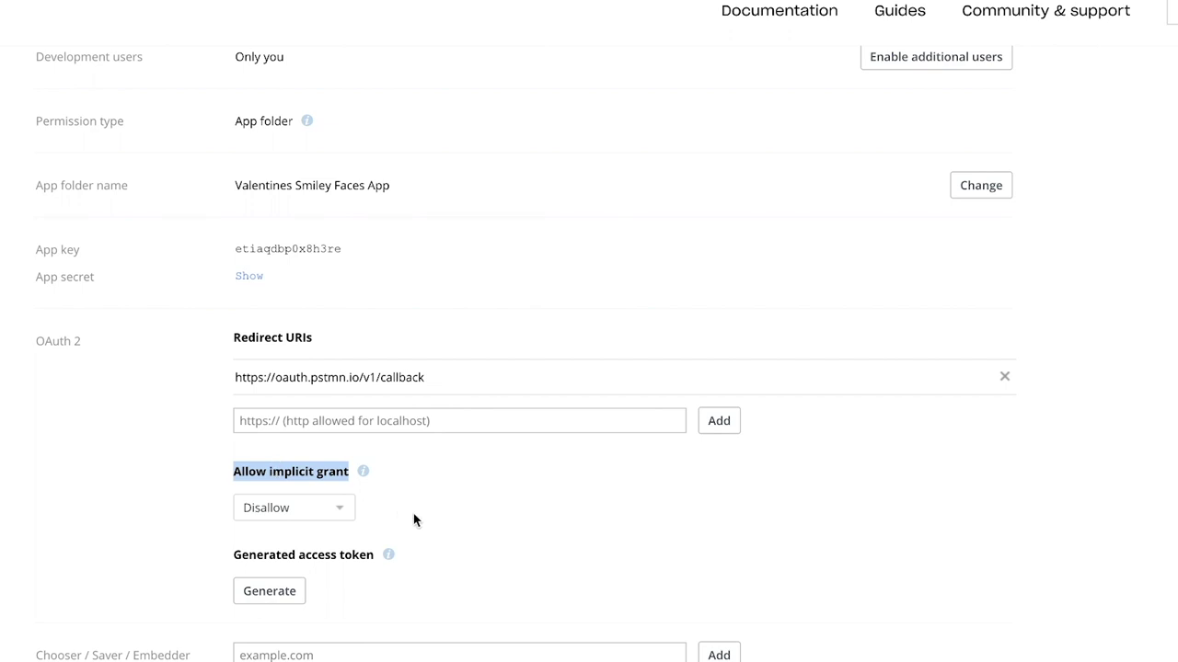
scroll(413, 513, down, 1)
click(332, 449)
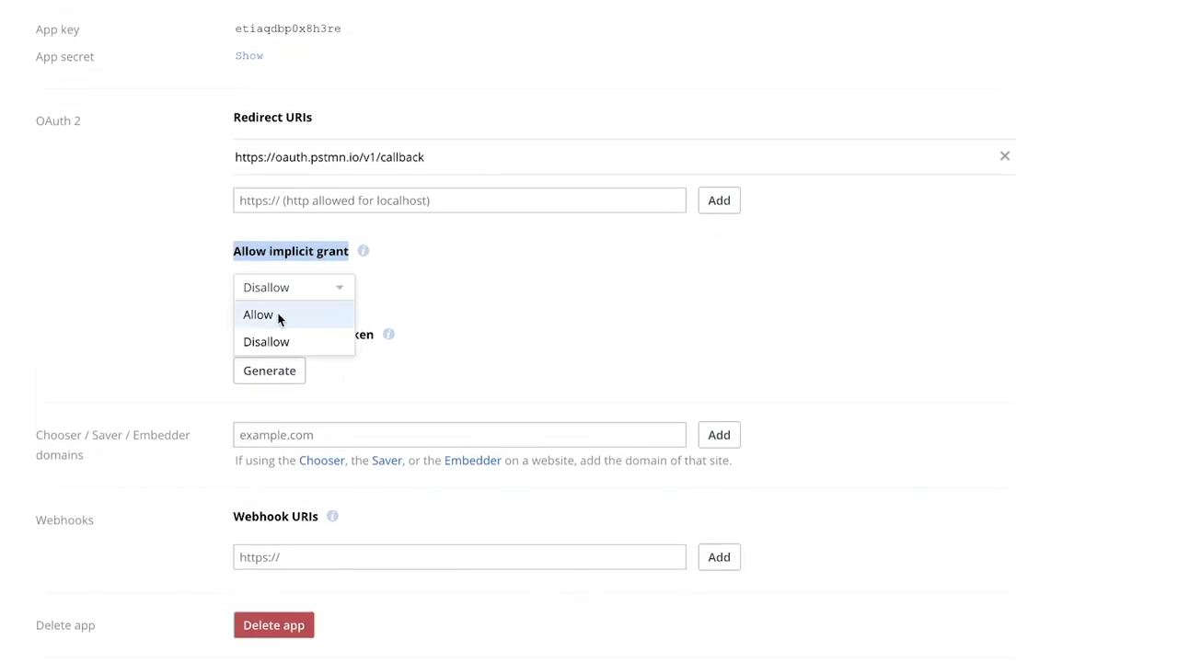
click(318, 476)
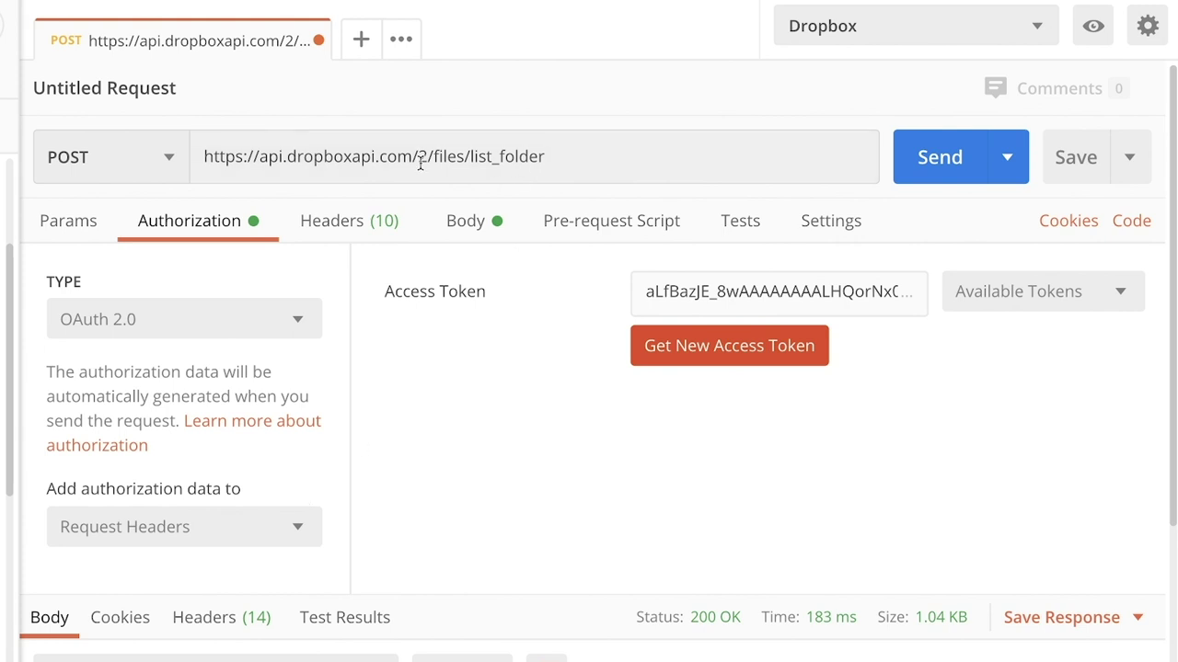
Step: Create a new request in Postman and set its authorization type to OAuth 2.0
click(368, 39)
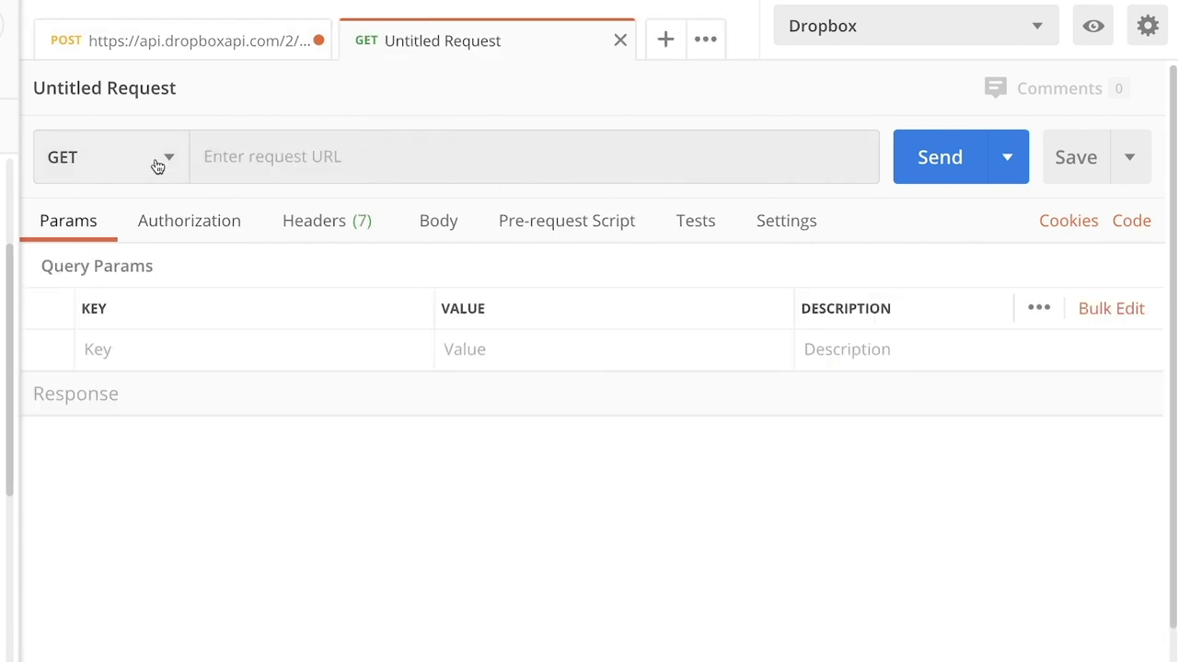
click(237, 222)
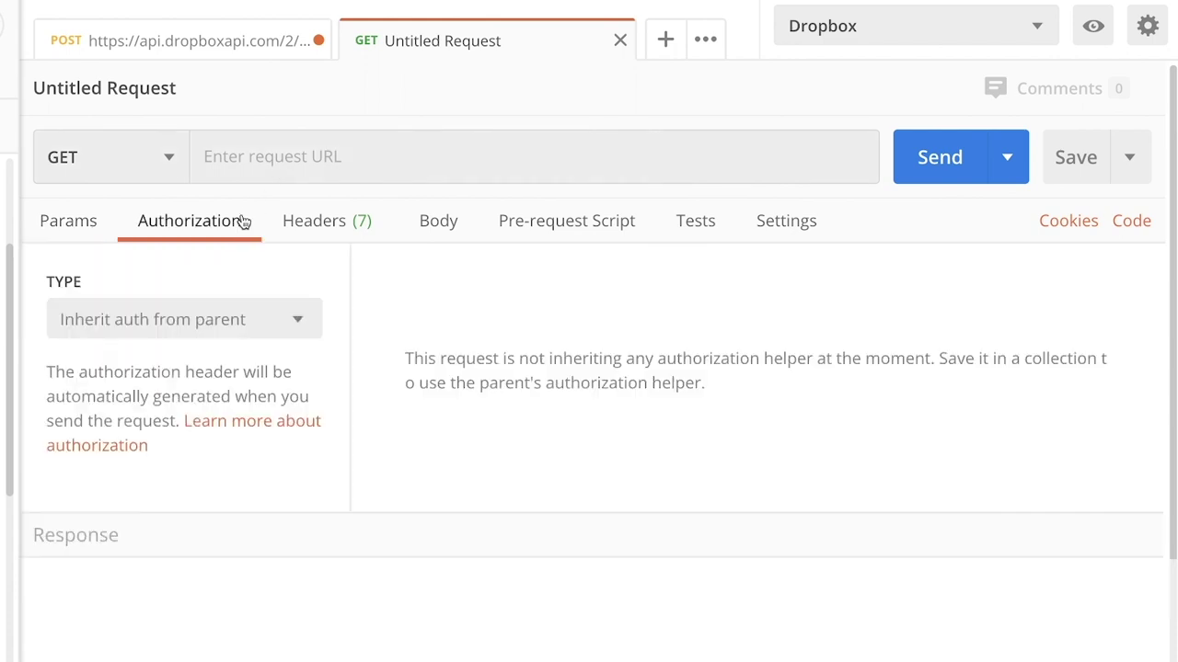
click(230, 331)
click(144, 645)
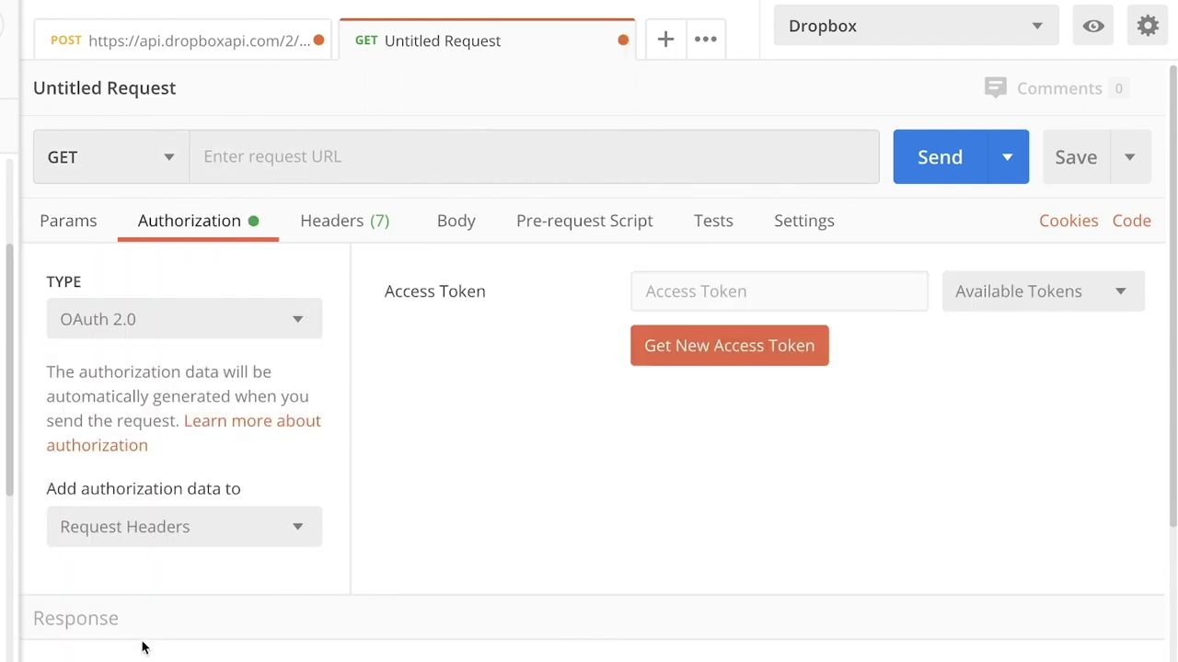
Step: Configure a new access token named Implicit grant with the grant type Implicit
click(686, 362)
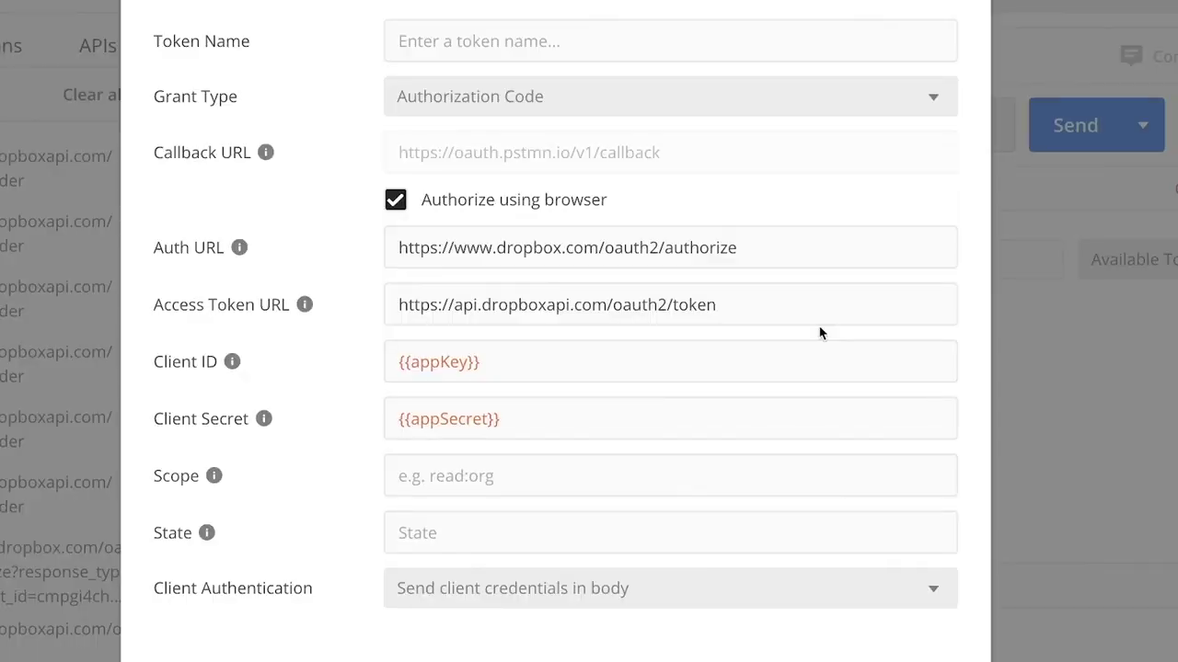
click(470, 46)
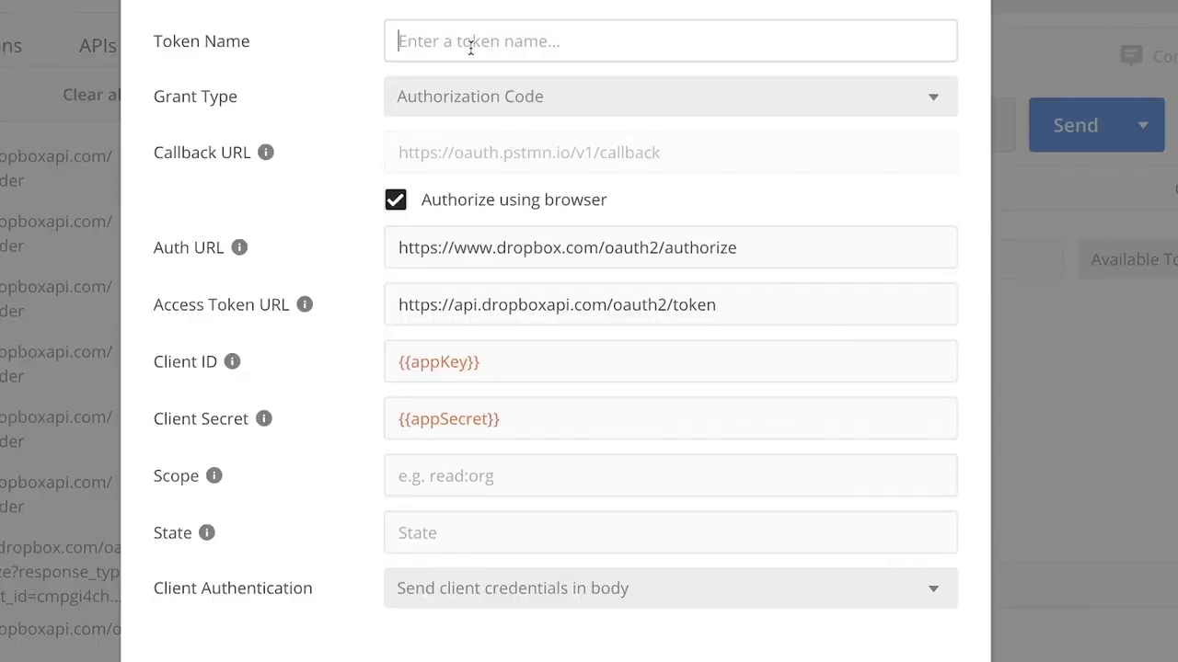
text(Implicit grant)
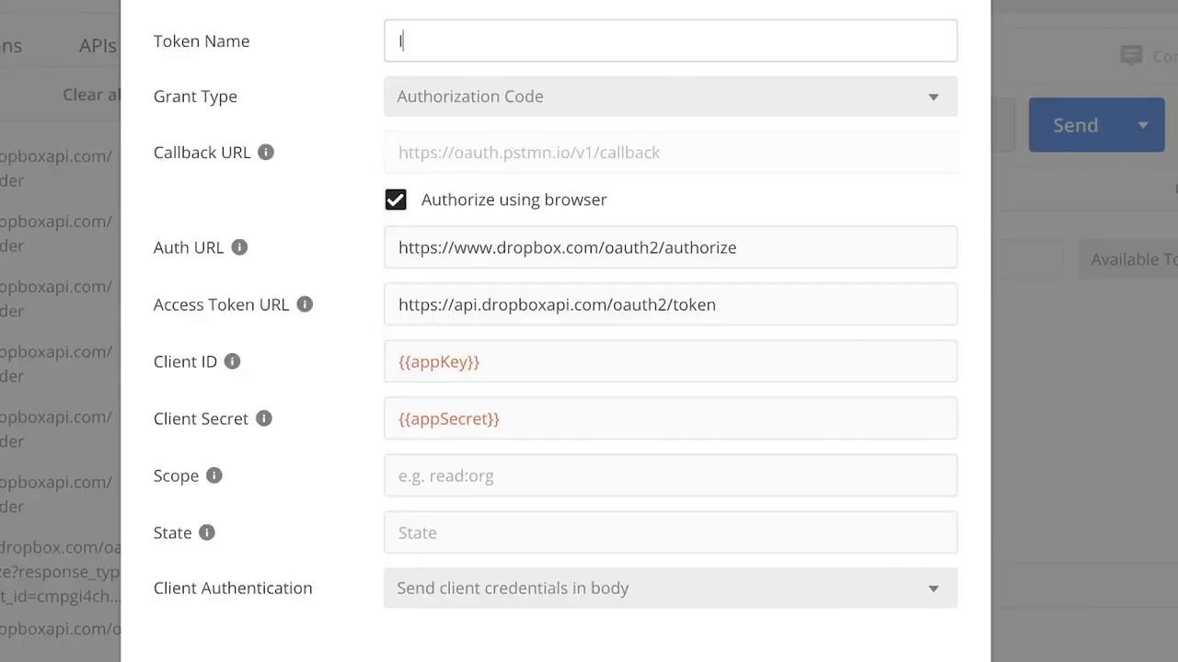
click(445, 103)
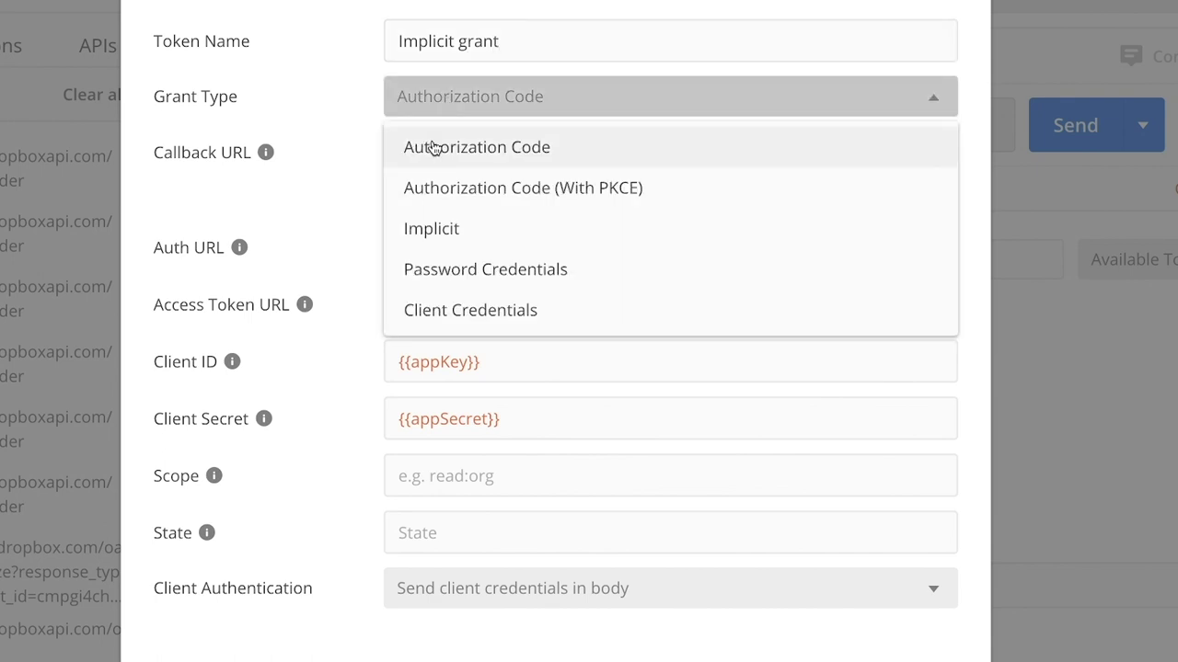
click(494, 226)
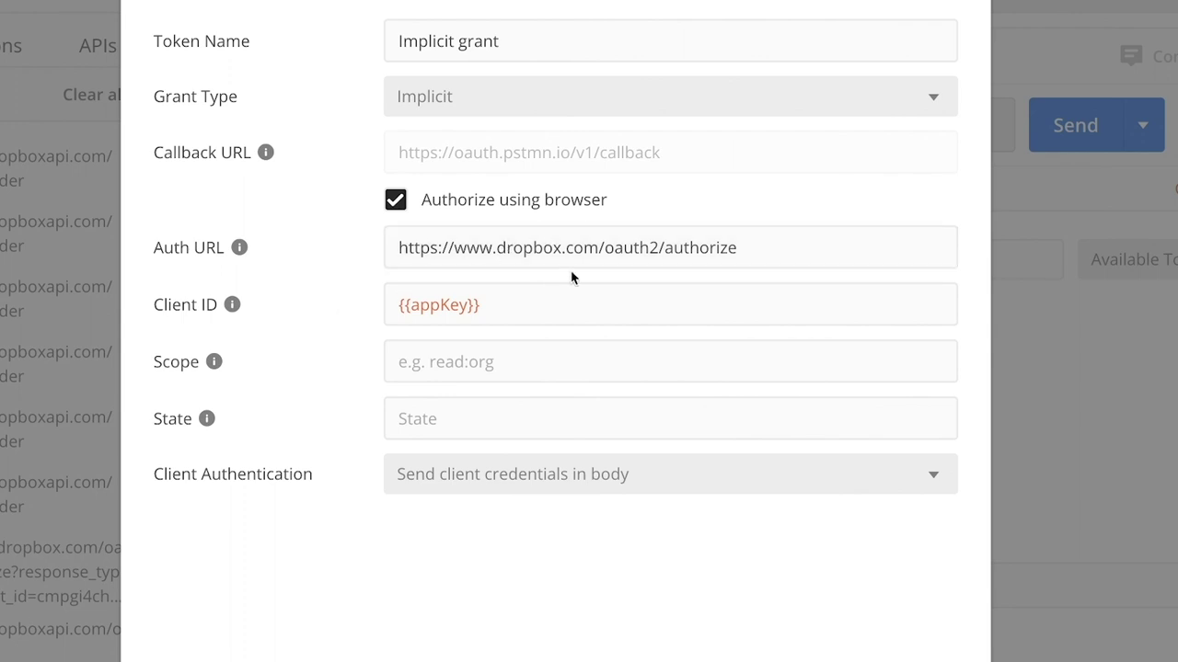
scroll(573, 273, down, 2)
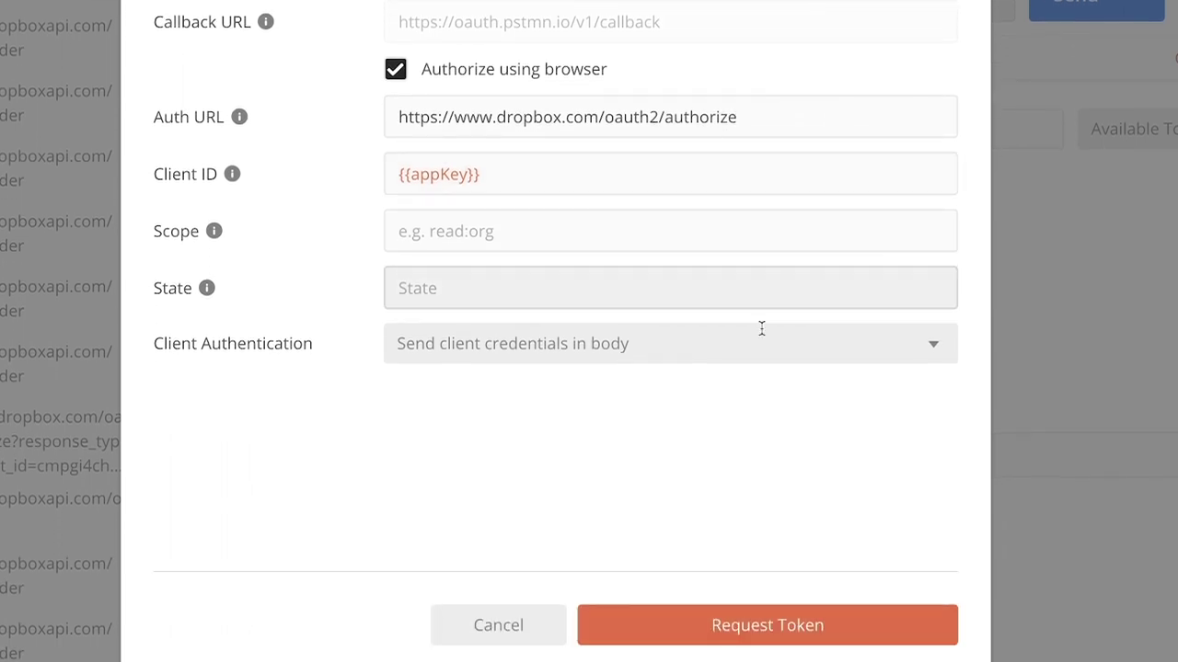
Step: Request the Implicit grant access token through the browser and select the full callback URL for copying
click(798, 618)
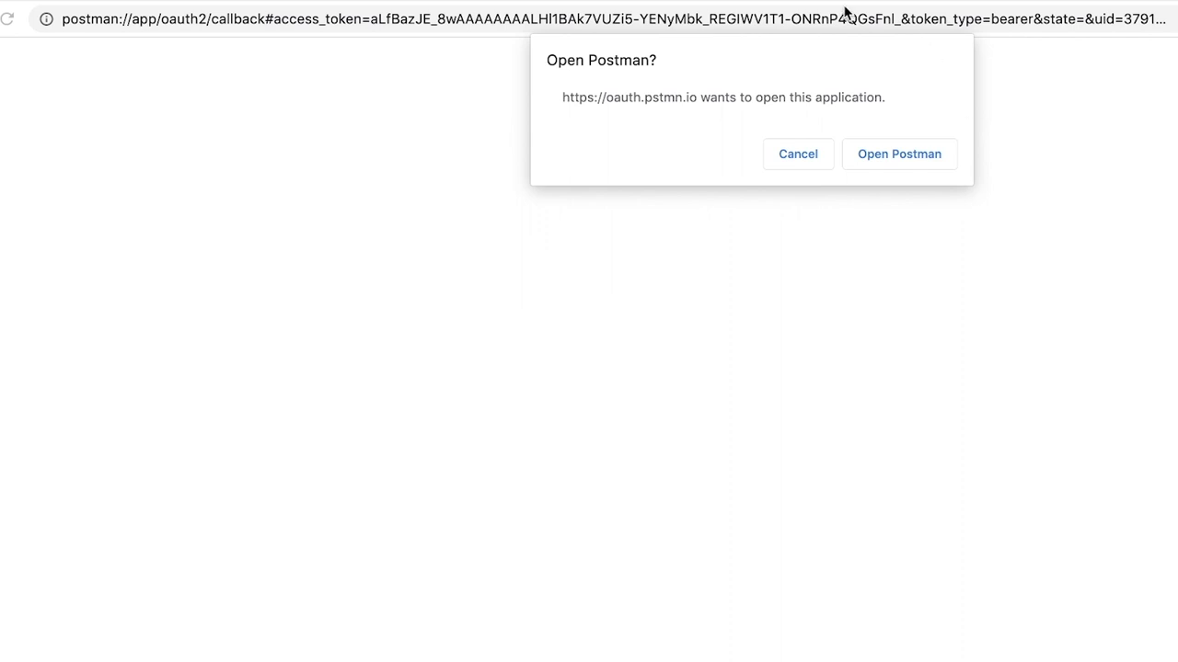
click(802, 26)
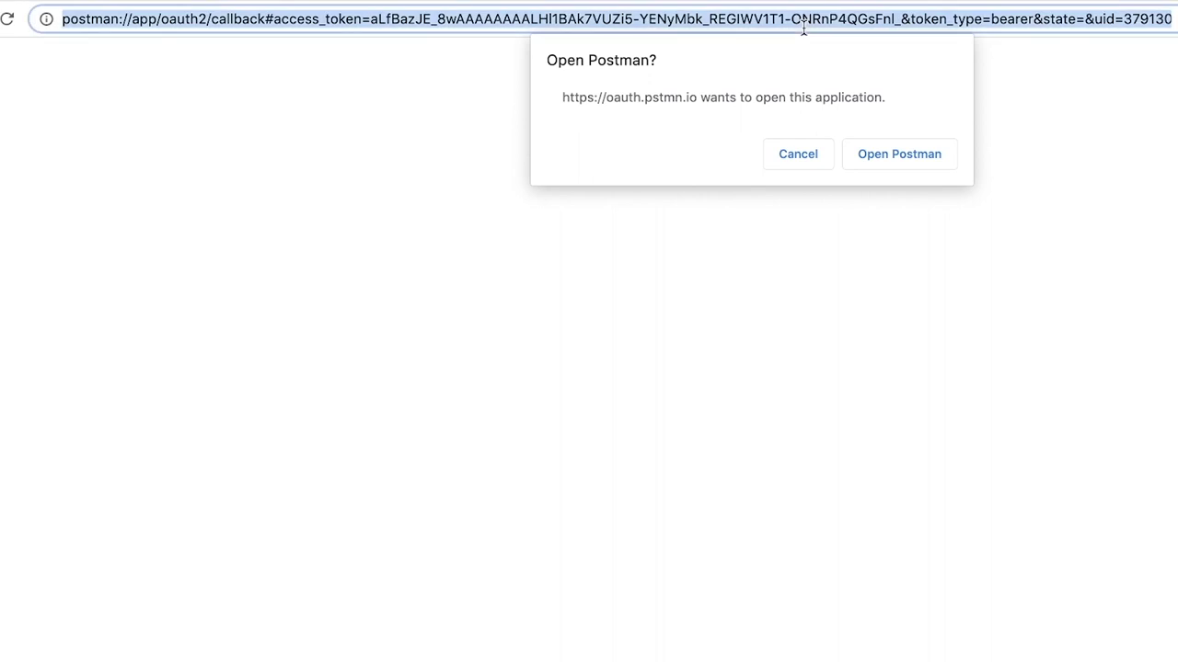
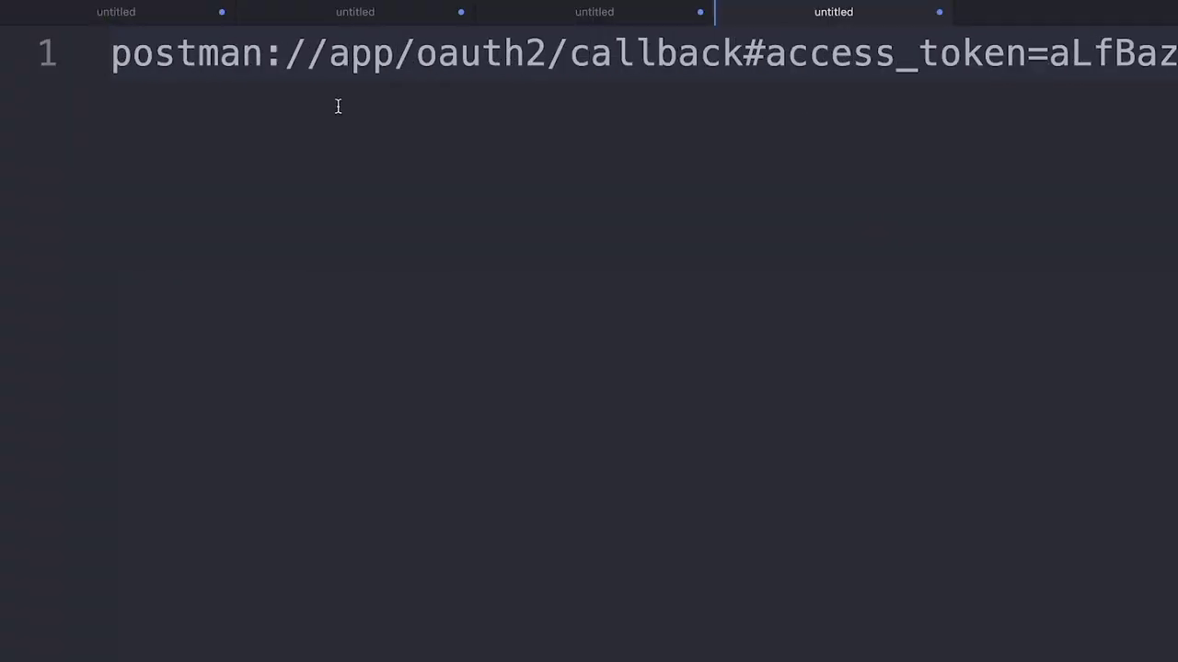
Step: In the text editor holding the copied callback URL, move everything from access_token onward to line 3, leaving line 2 blank
scroll(819, 95, right, 1)
scroll(819, 96, right, 2)
click(471, 55)
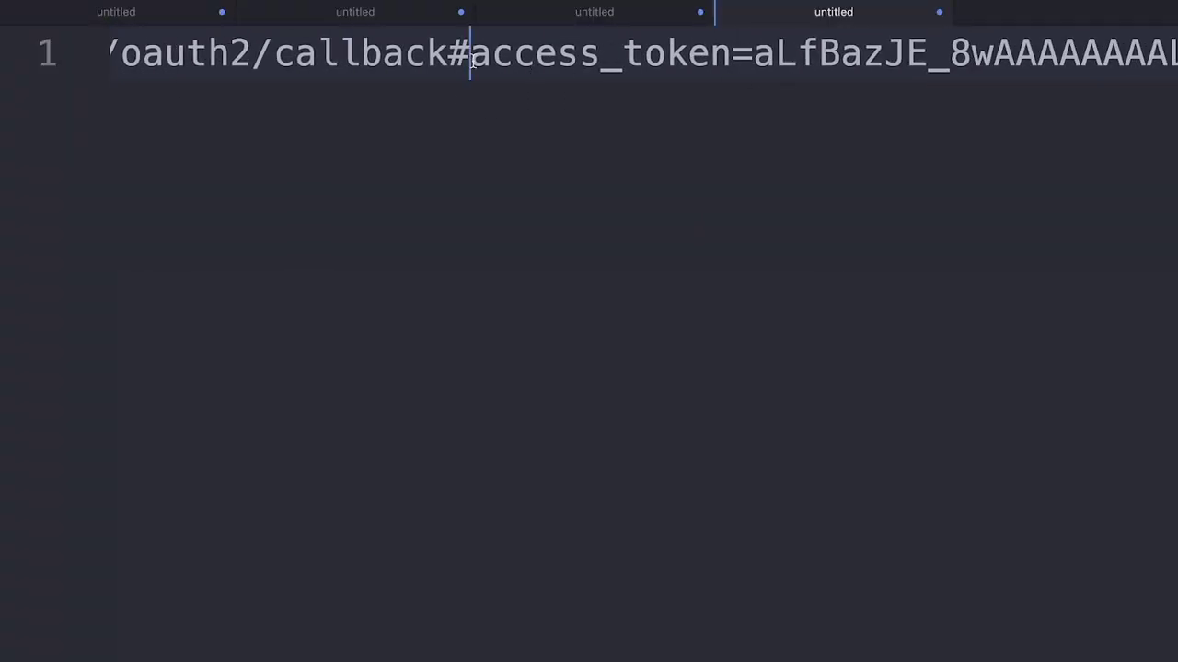
key(Return)
key(Return)
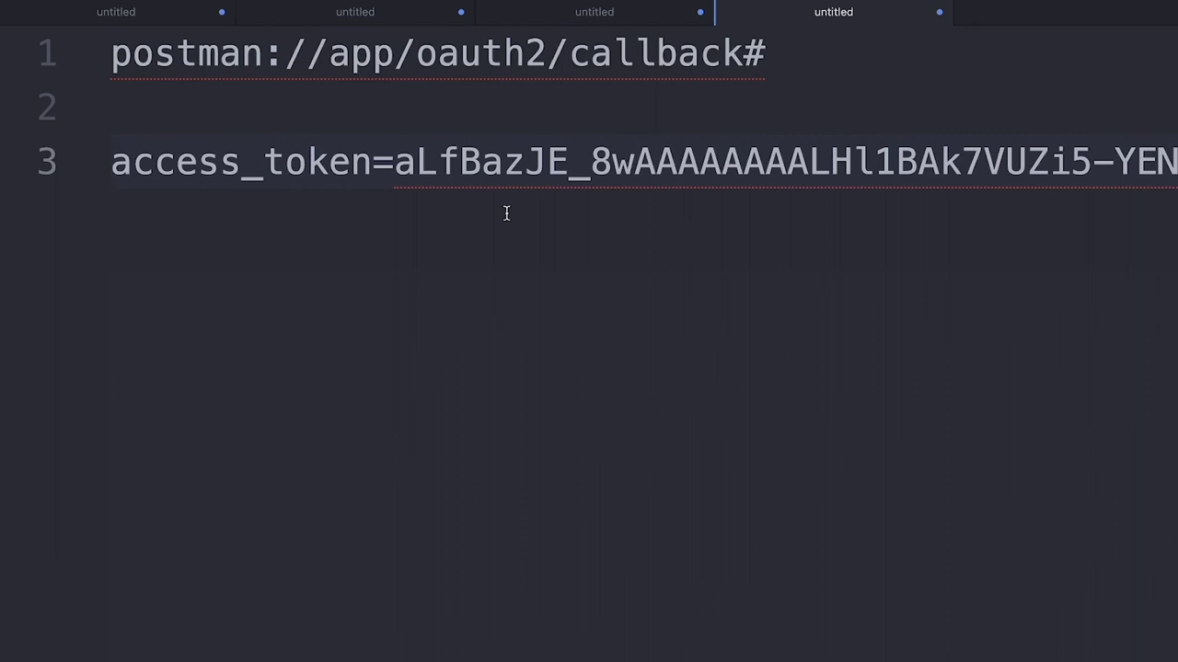
Step: Examine the access token value and the parameters that follow it on line 3 of the split callback URL
scroll(763, 246, right, 2)
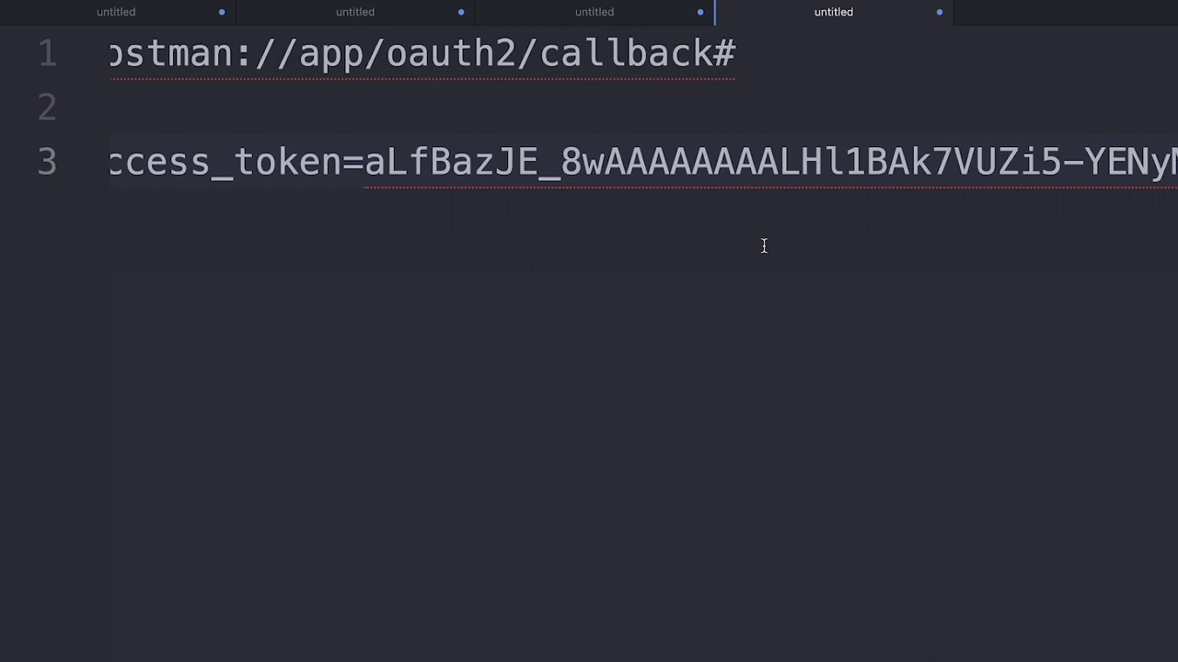
scroll(764, 245, left, 2)
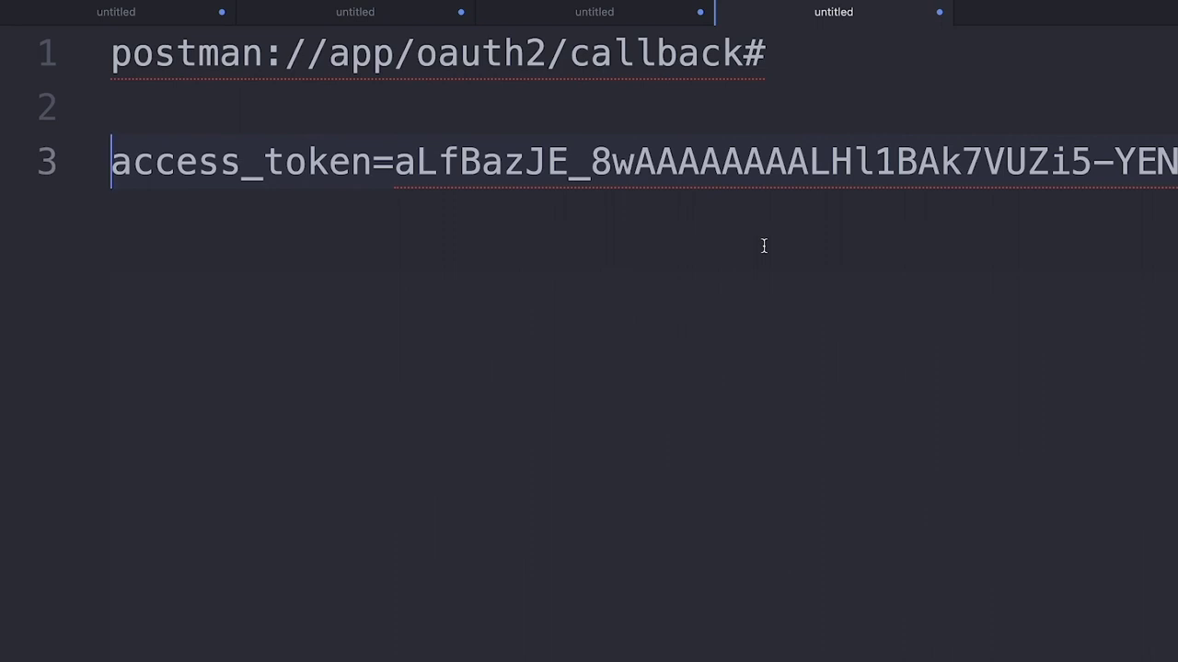
drag(395, 165, 585, 174)
scroll(722, 189, left, 5)
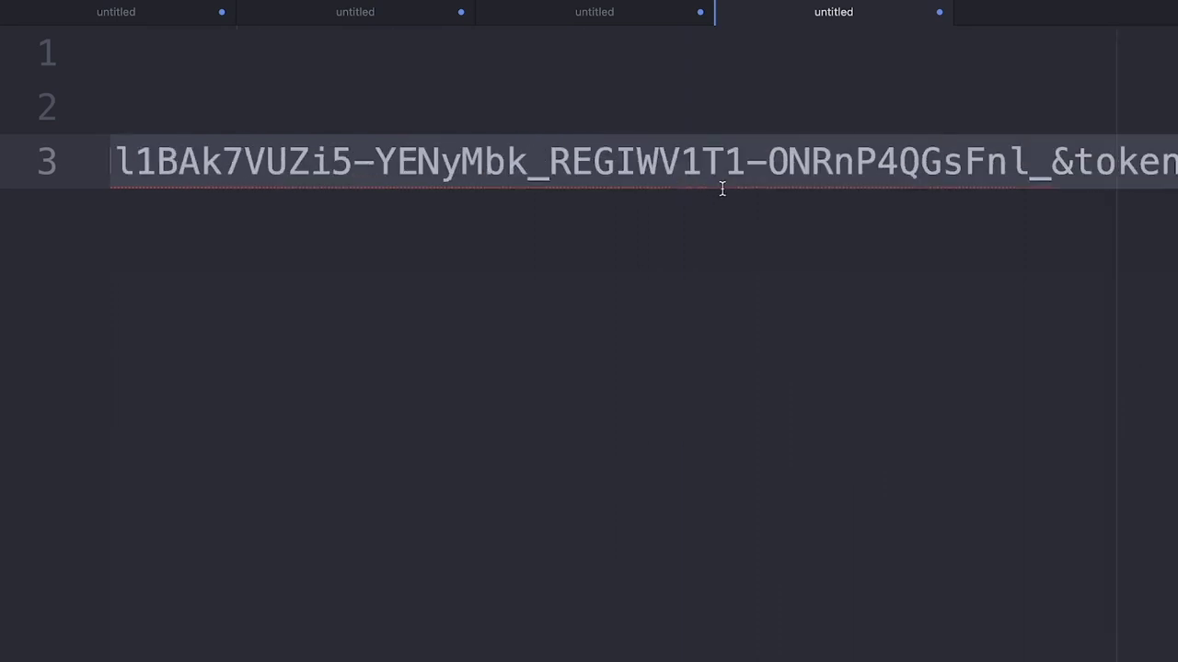
scroll(723, 189, left, 8)
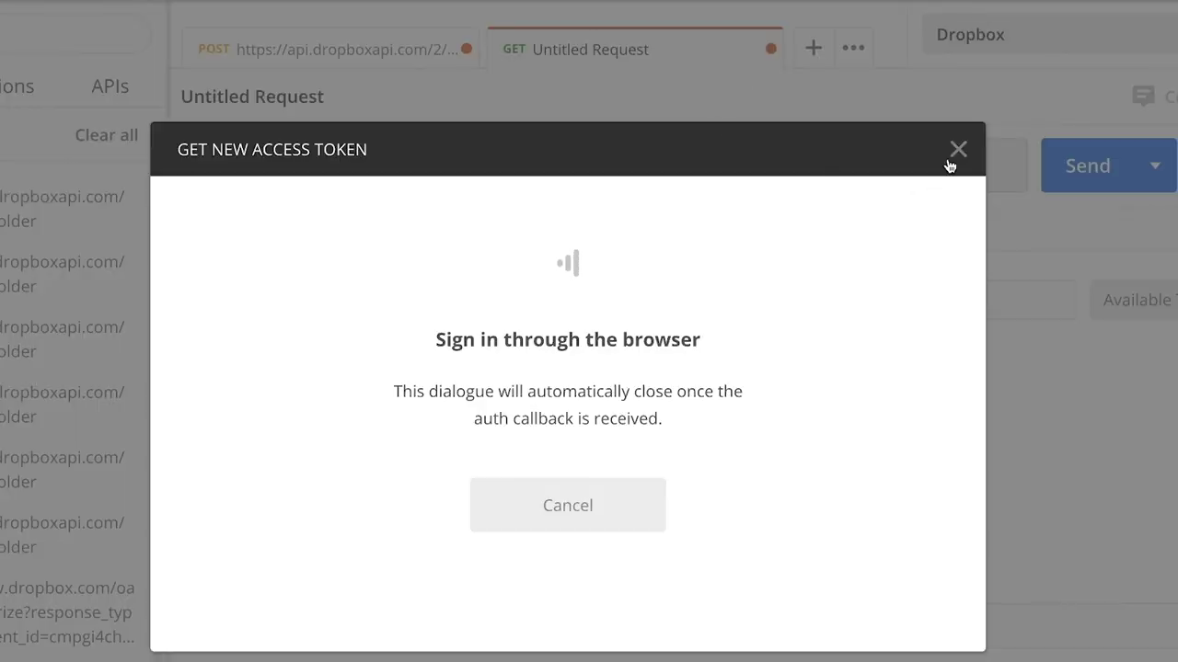
Step: Switch back to Postman, dismiss the pending browser sign-in and the token settings, and create a new request
click(953, 156)
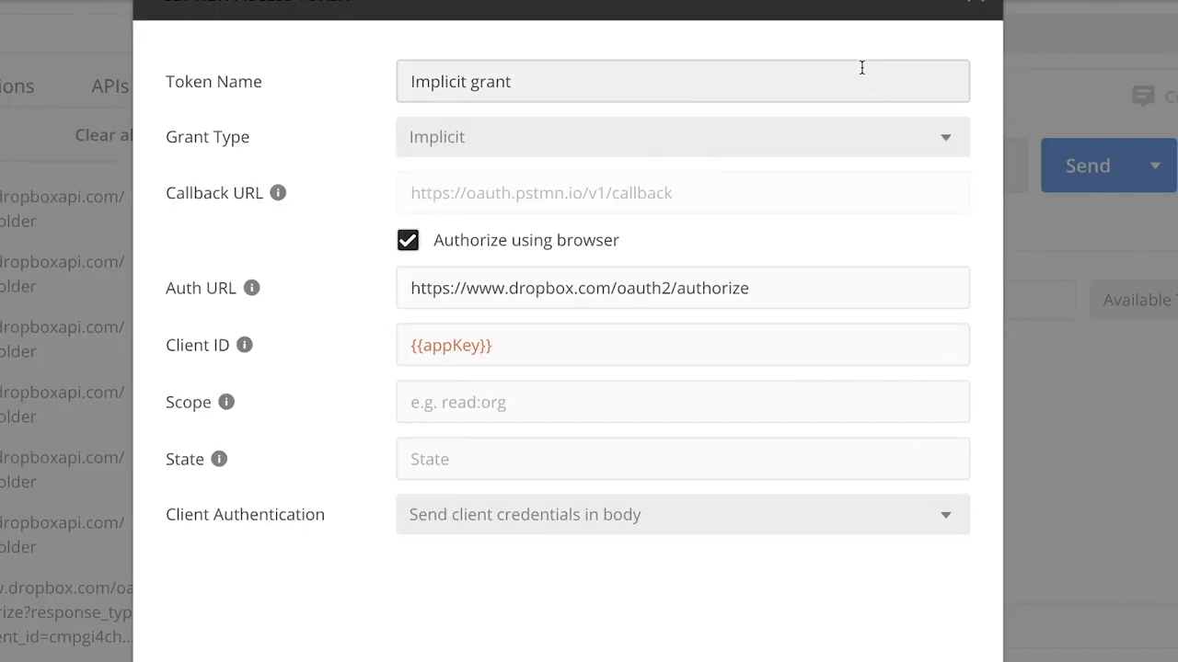
click(973, 4)
click(665, 45)
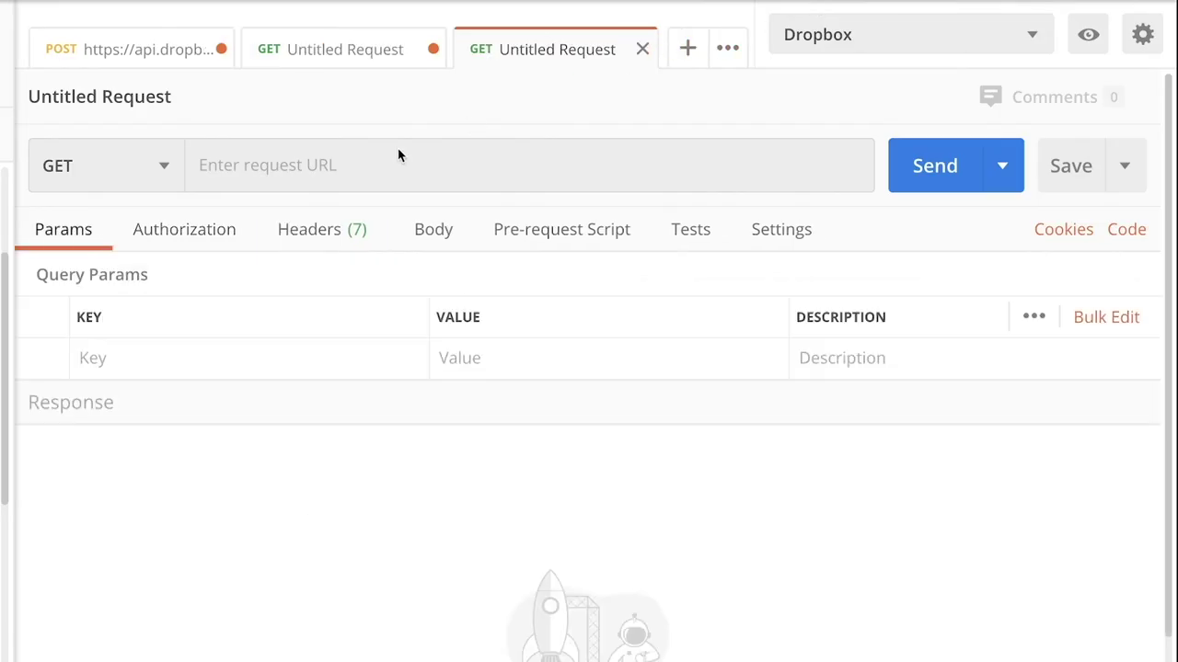